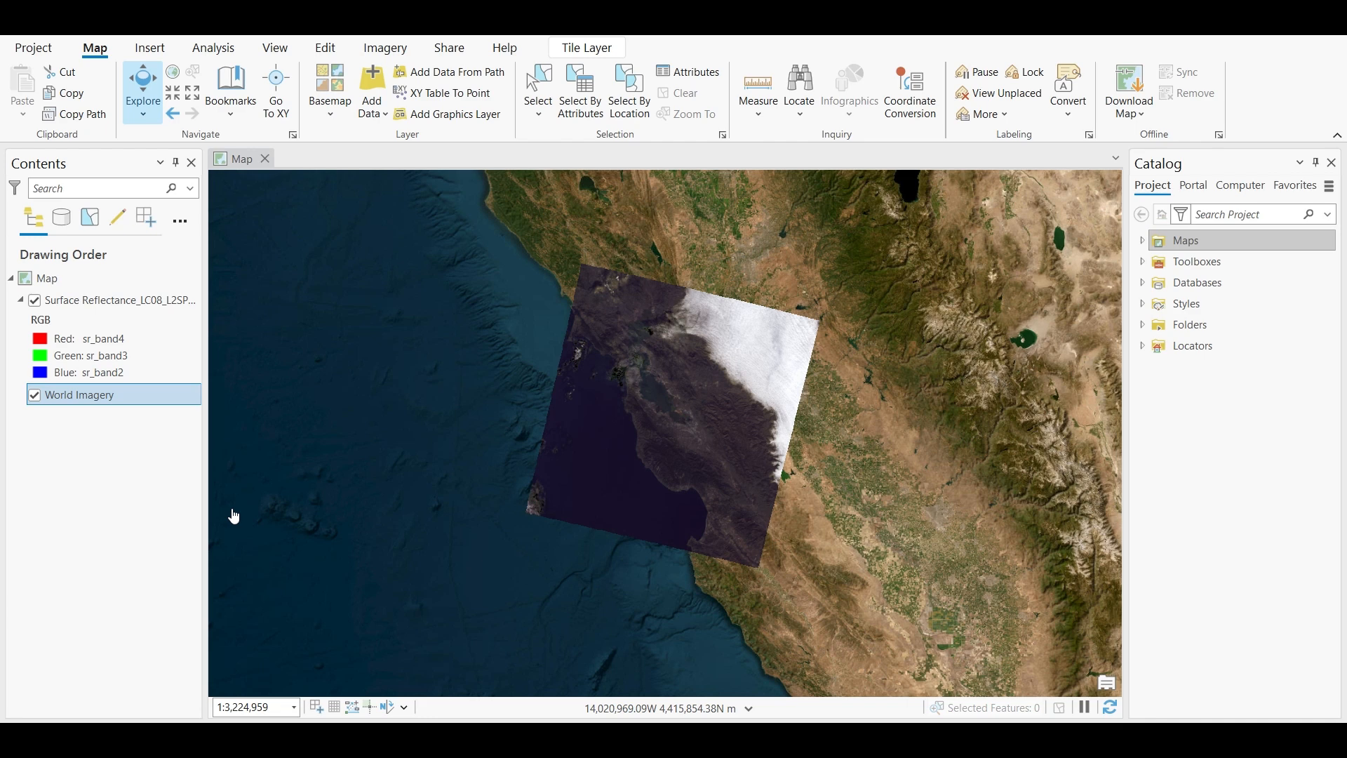
Open the Training Samples Manager for the Surface Reflectance raster layer
{"action": "left_click", "coordinate": [115, 302]}
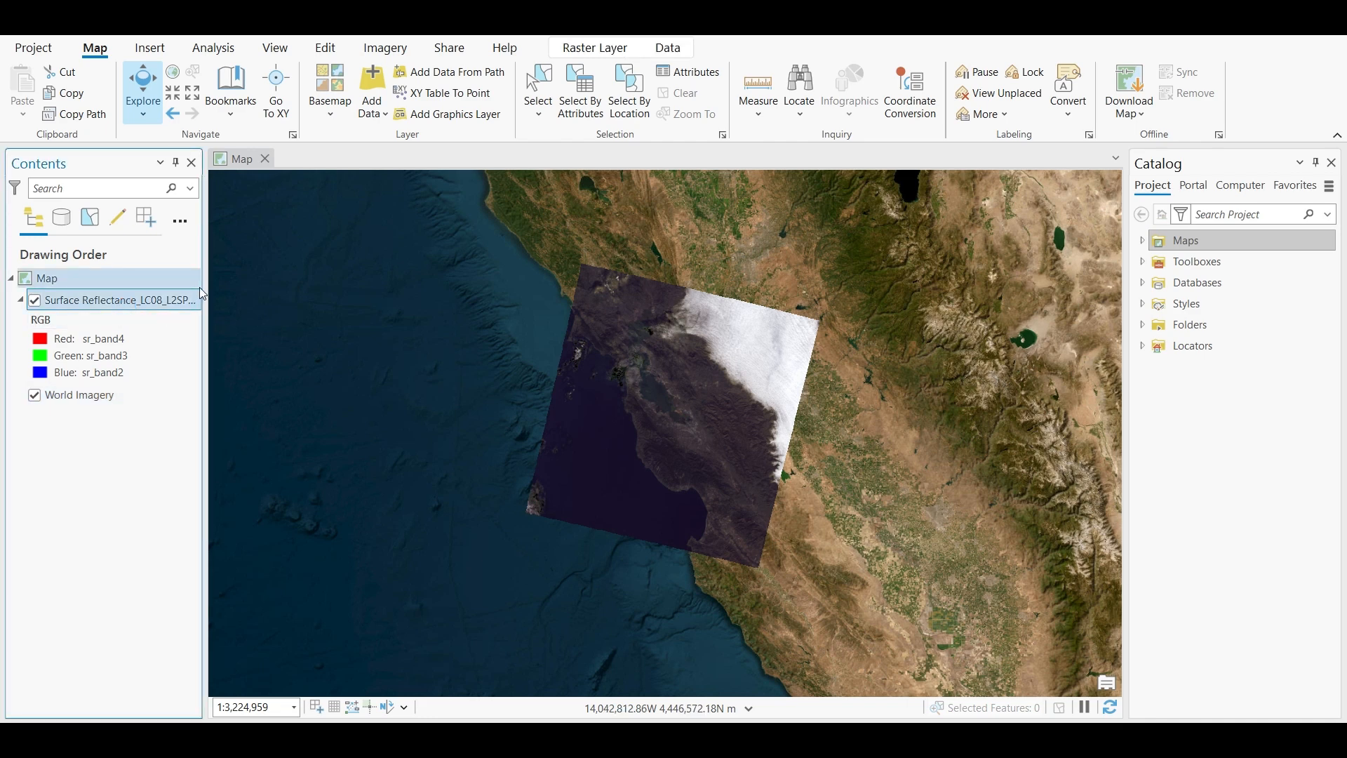
{"action": "left_click", "coordinate": [384, 47]}
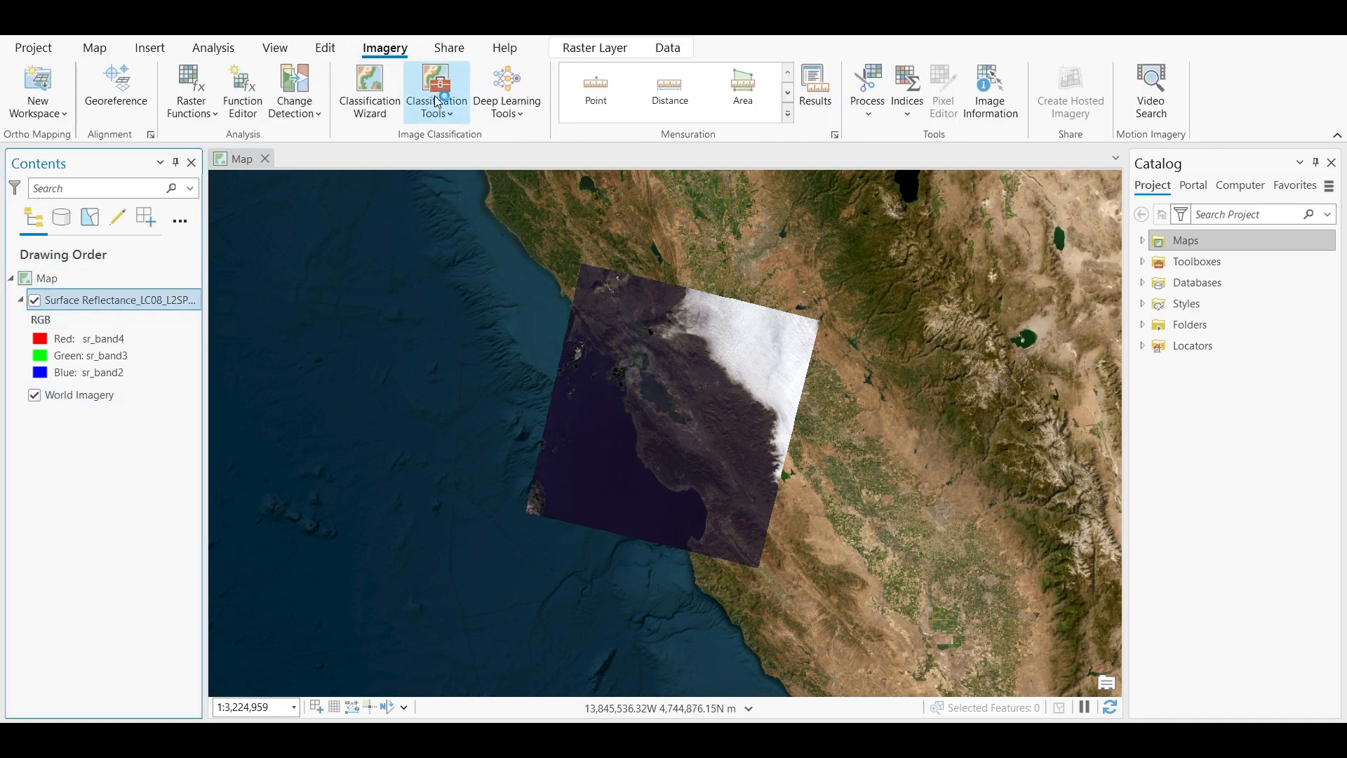
{"action": "left_click", "coordinate": [435, 105]}
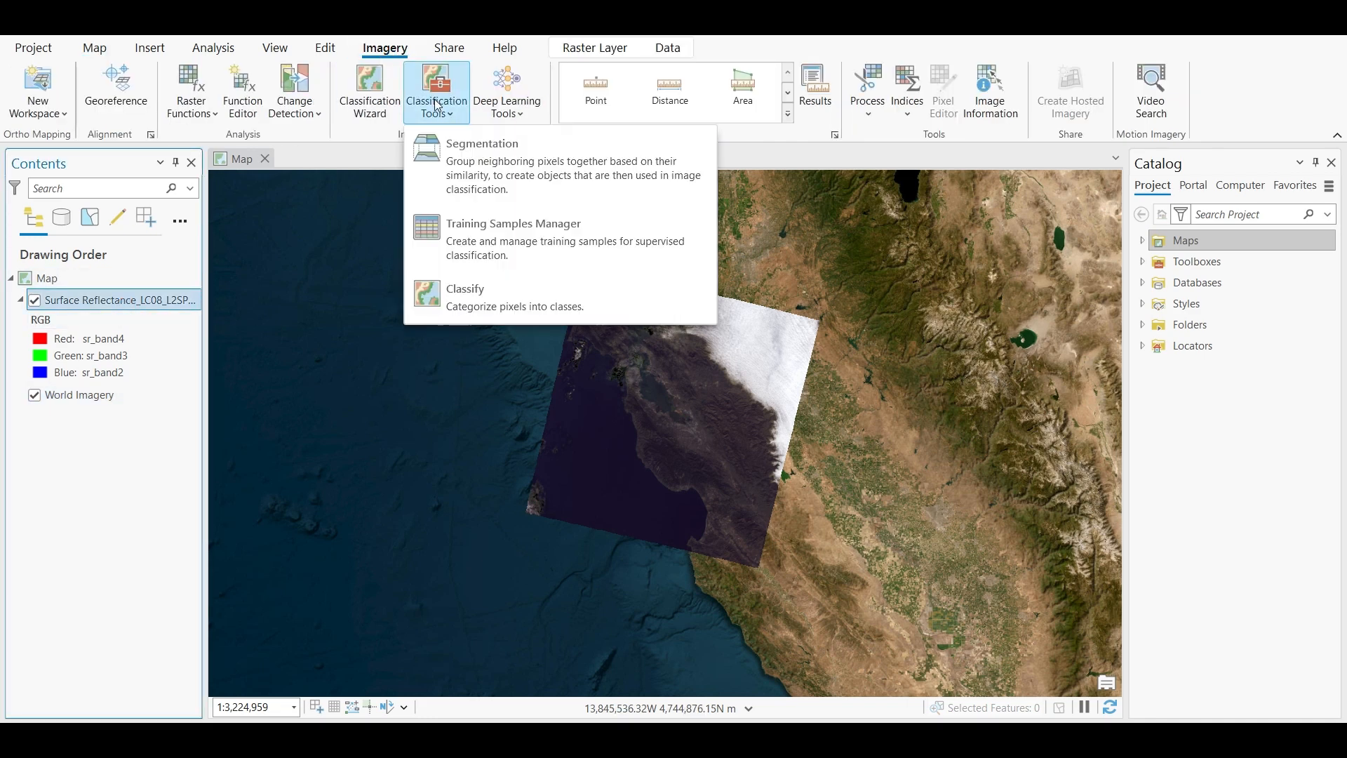
{"action": "left_click", "coordinate": [528, 256]}
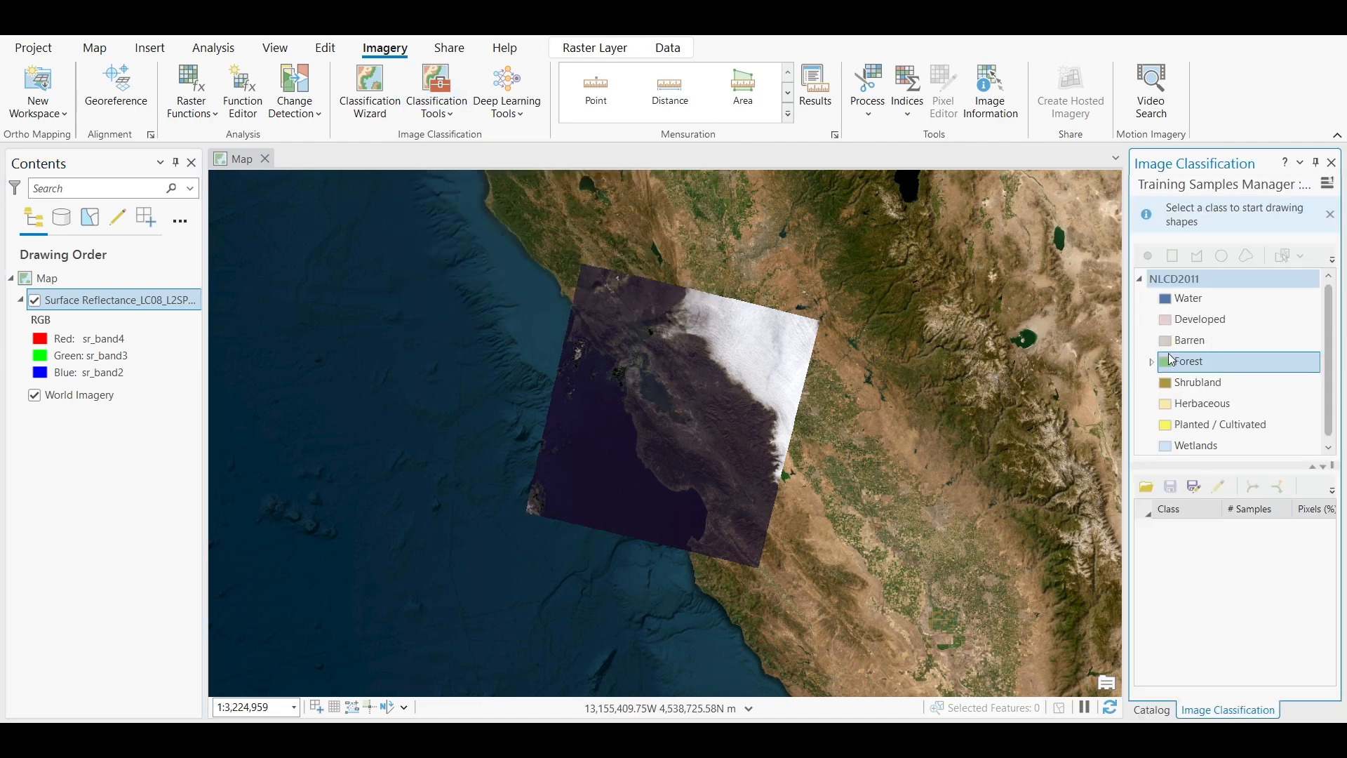
{"action": "left_click", "coordinate": [1180, 388]}
{"action": "left_click", "coordinate": [1237, 355]}
{"action": "left_click", "coordinate": [1239, 301]}
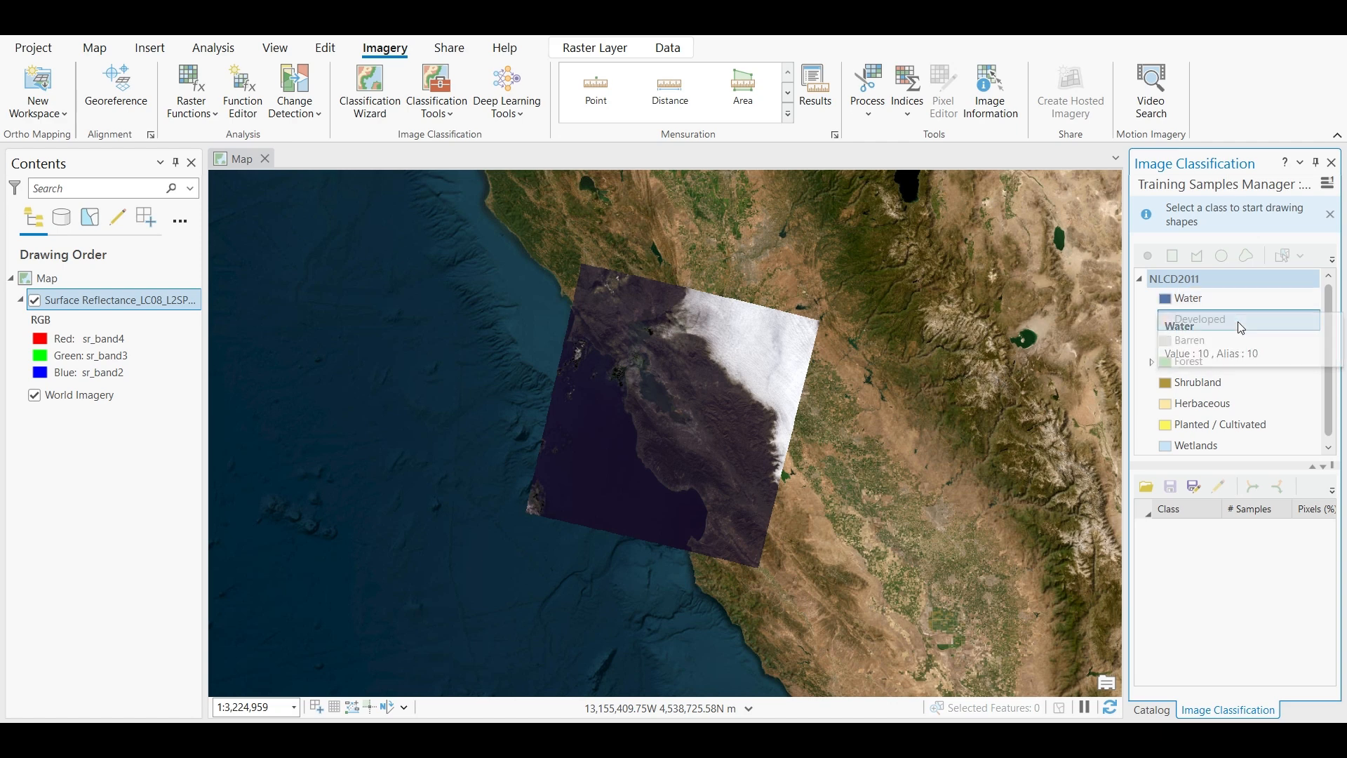
{"action": "left_click", "coordinate": [1230, 427]}
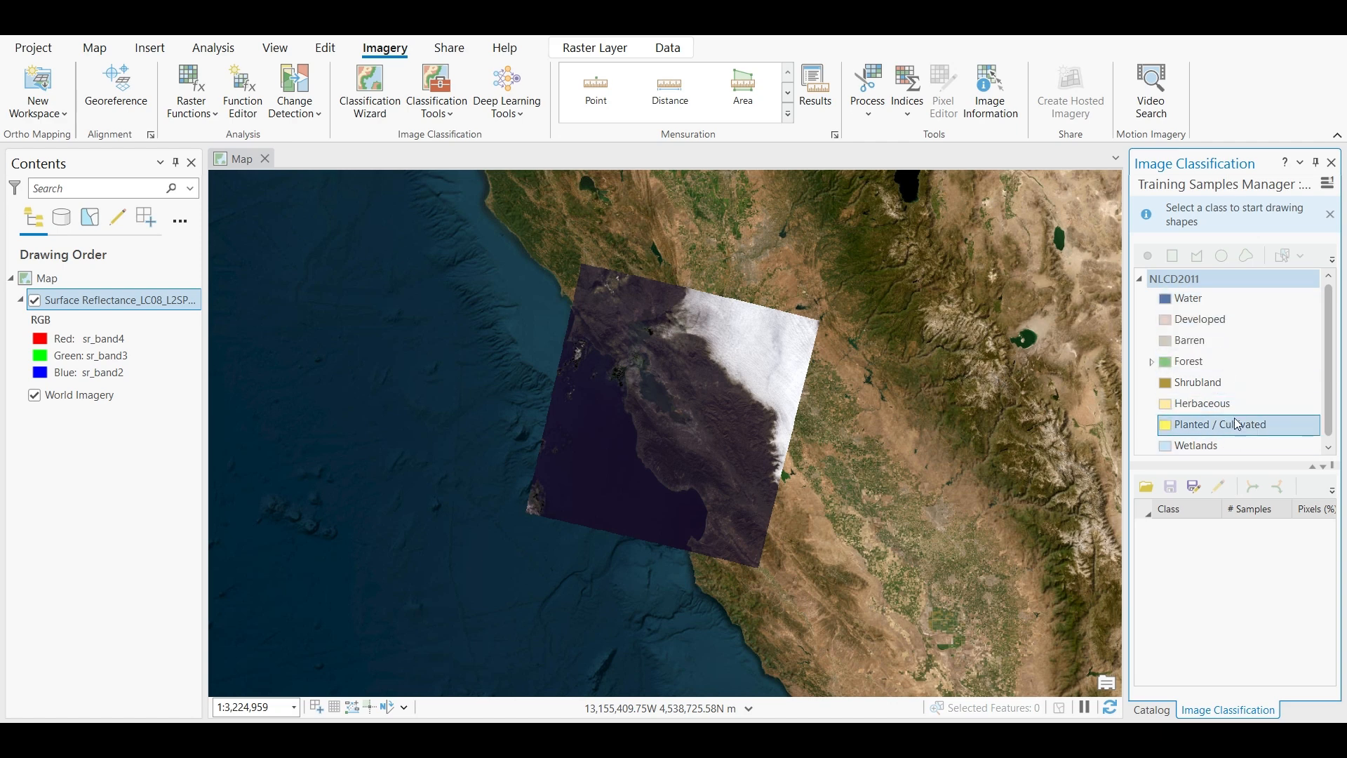
{"action": "left_click", "coordinate": [1332, 261]}
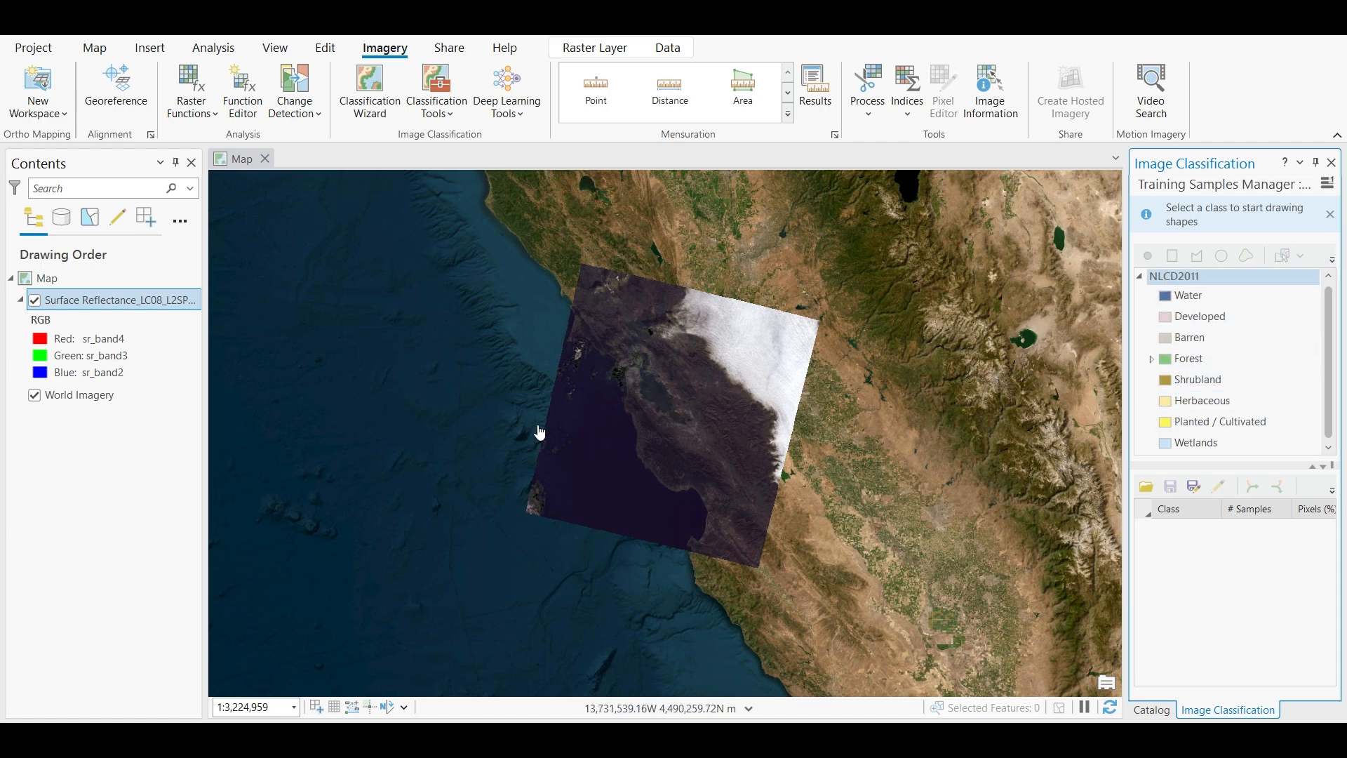
{"action": "left_click", "coordinate": [1191, 355]}
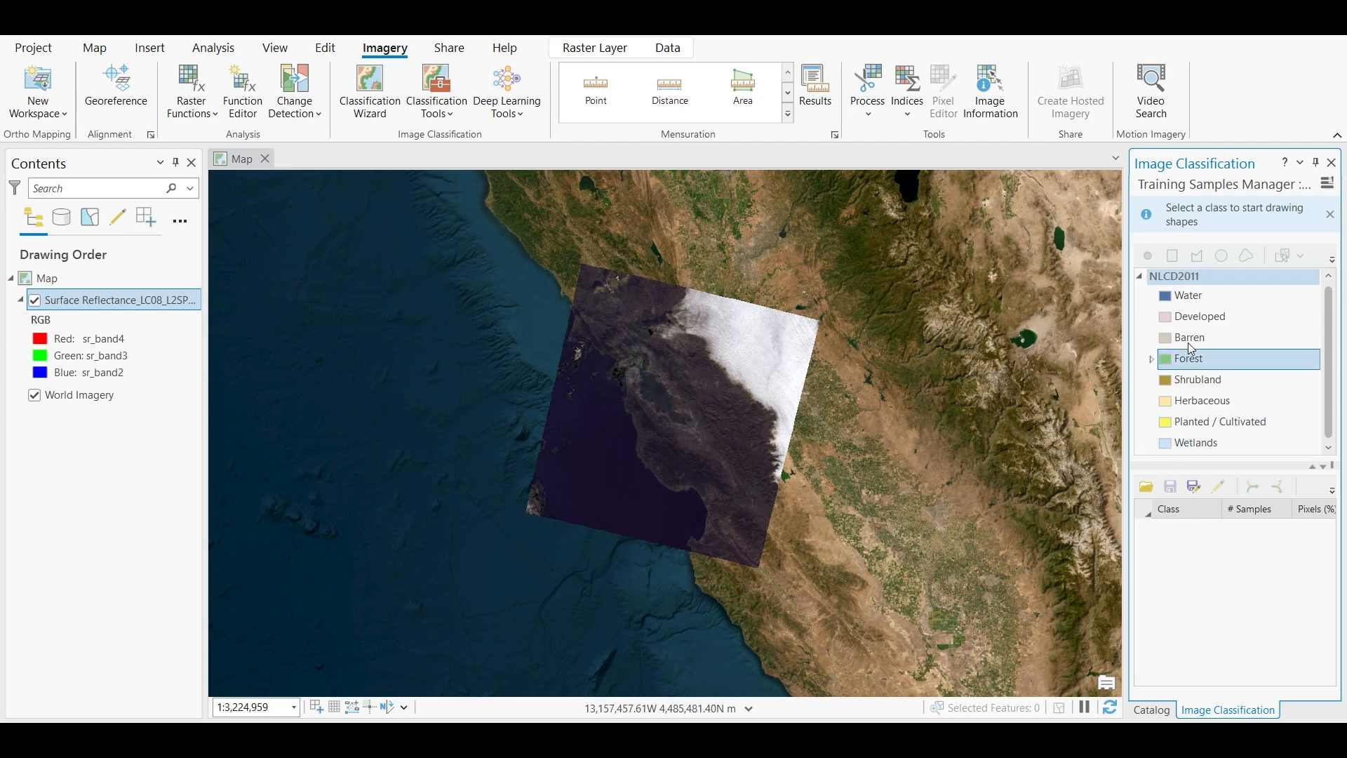
Remove the Wetlands and Planted / Cultivated classes from the NLCD2011 schema
{"action": "left_click", "coordinate": [1198, 444]}
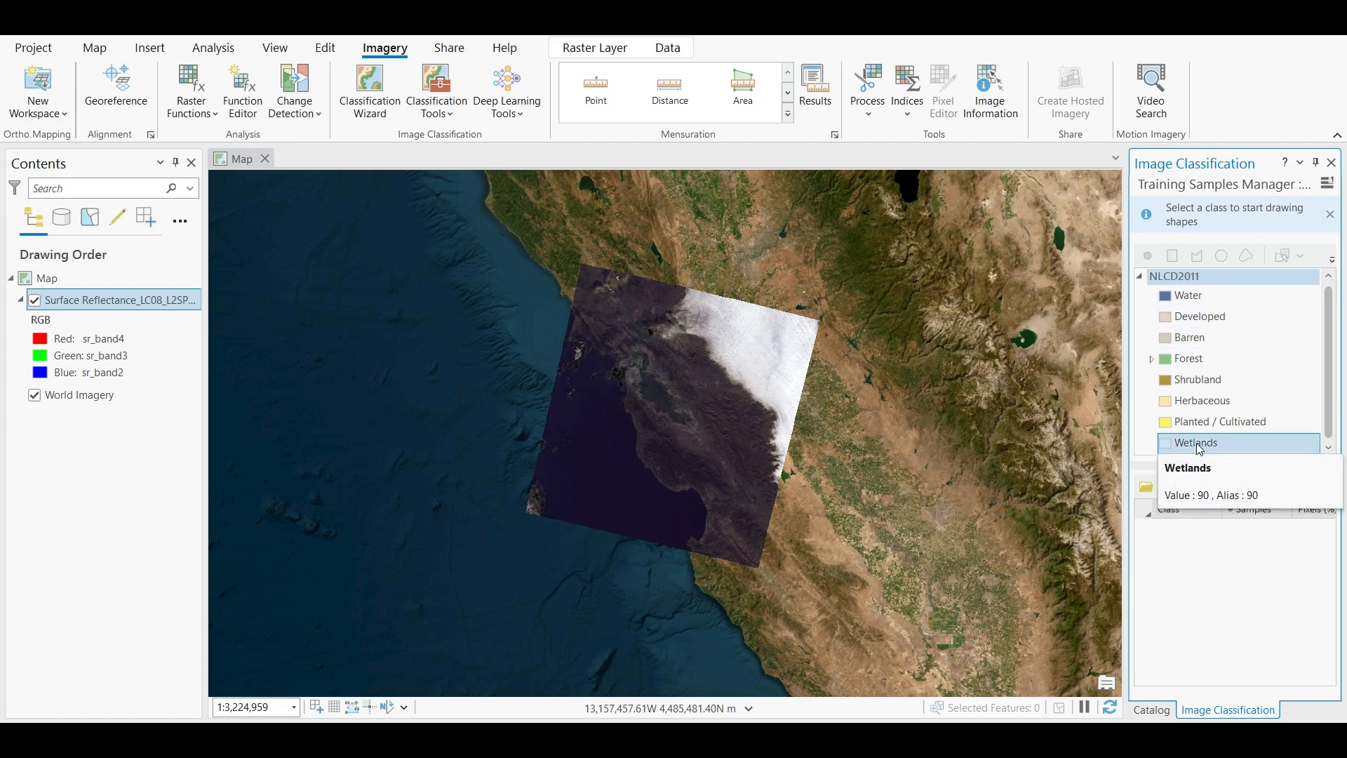
{"action": "right_click", "coordinate": [1200, 447]}
{"action": "left_click", "coordinate": [1228, 481]}
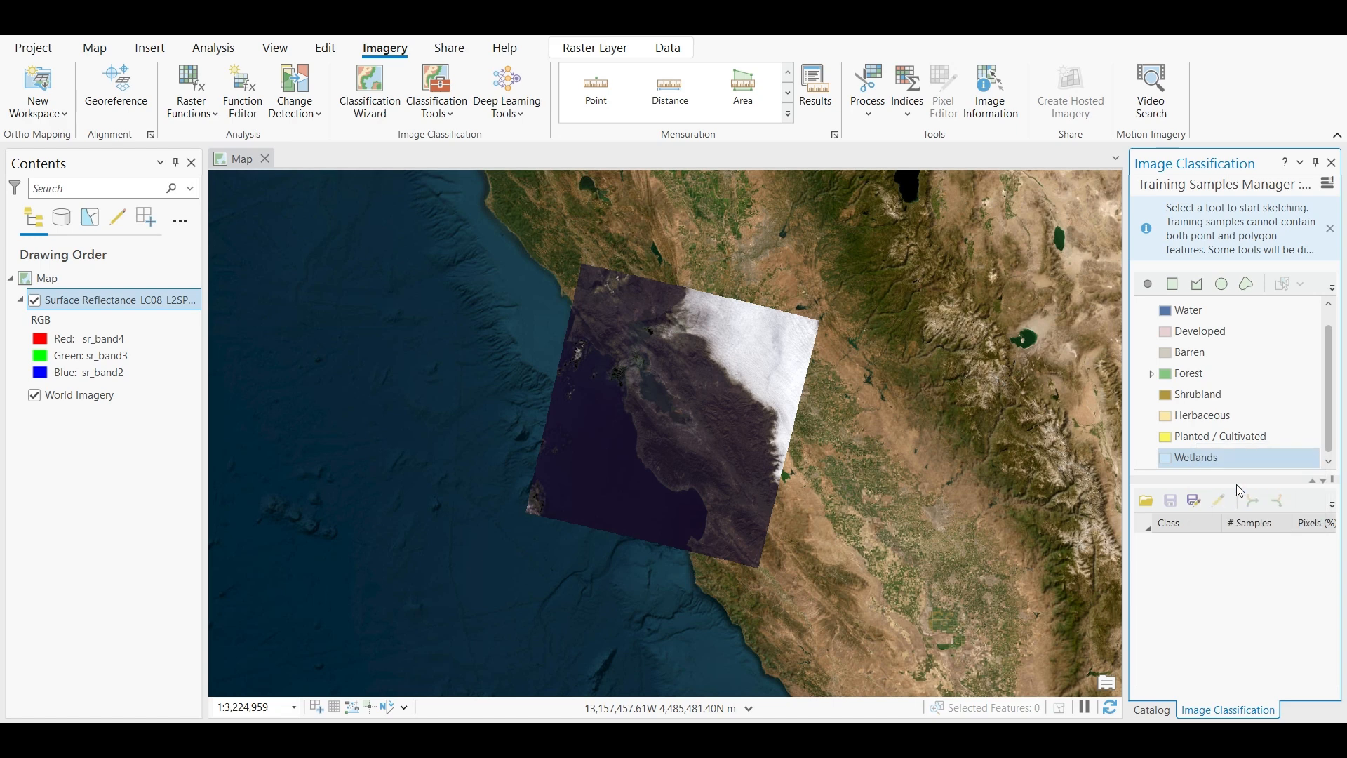
{"action": "left_click", "coordinate": [724, 408]}
{"action": "right_click", "coordinate": [1256, 452]}
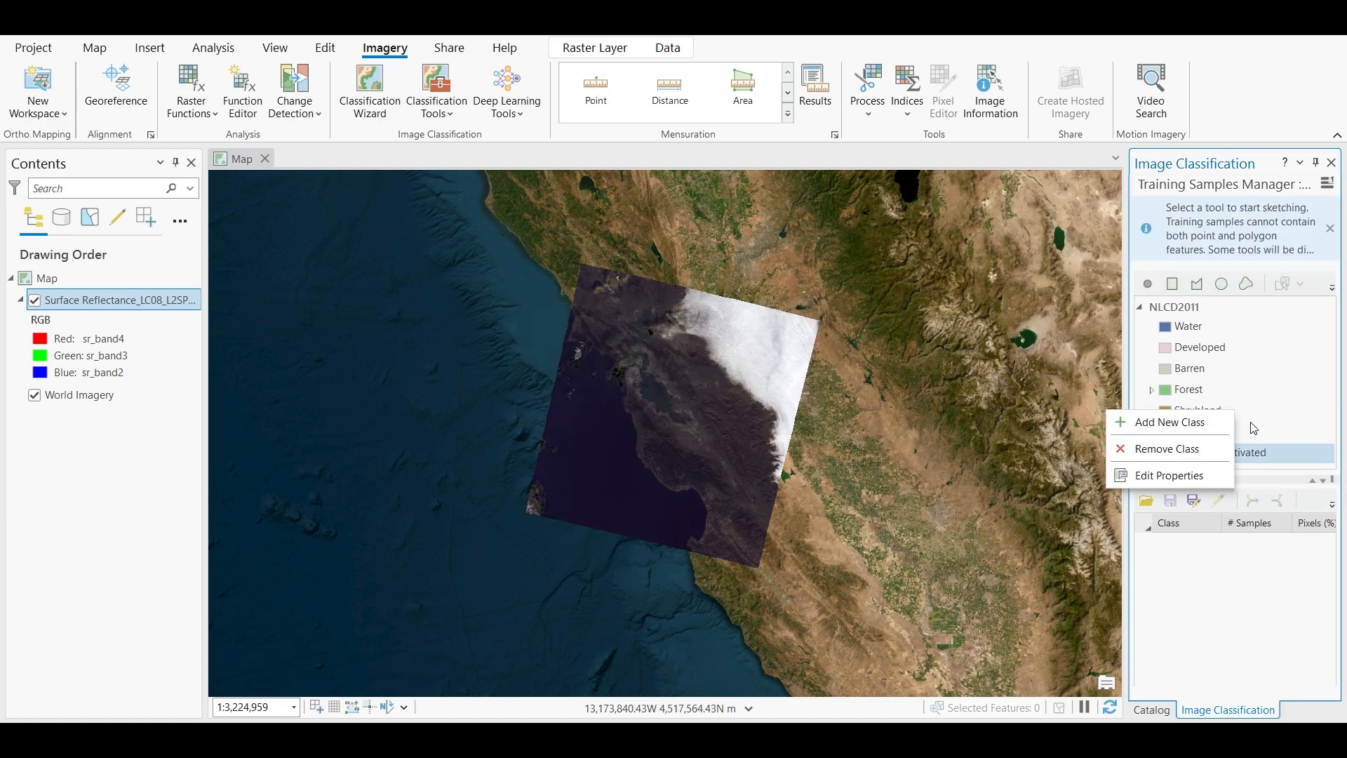
{"action": "left_click", "coordinate": [1193, 448]}
{"action": "left_click", "coordinate": [729, 406]}
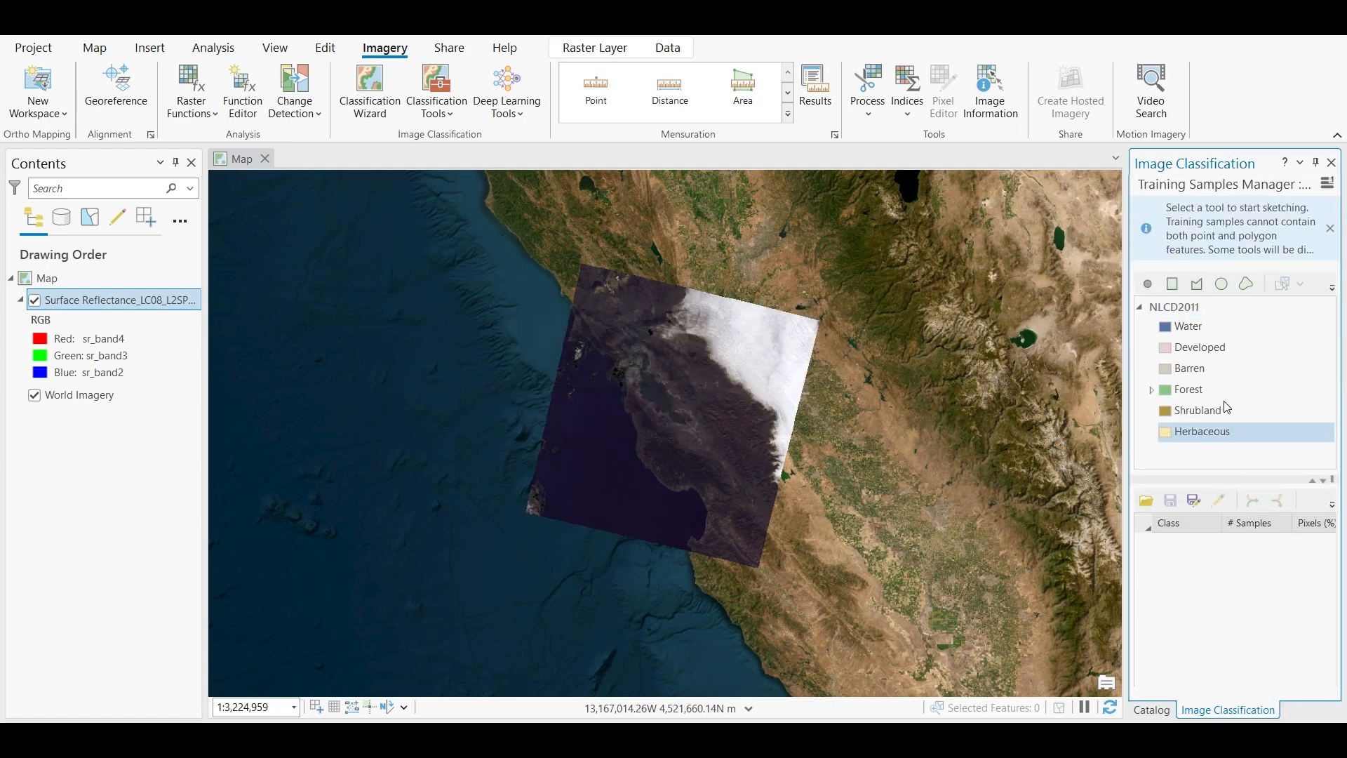
Remove the Herbaceous and Shrubland classes from the NLCD2011 schema
{"action": "right_click", "coordinate": [1221, 431]}
{"action": "left_click", "coordinate": [1130, 457]}
{"action": "left_click", "coordinate": [725, 405]}
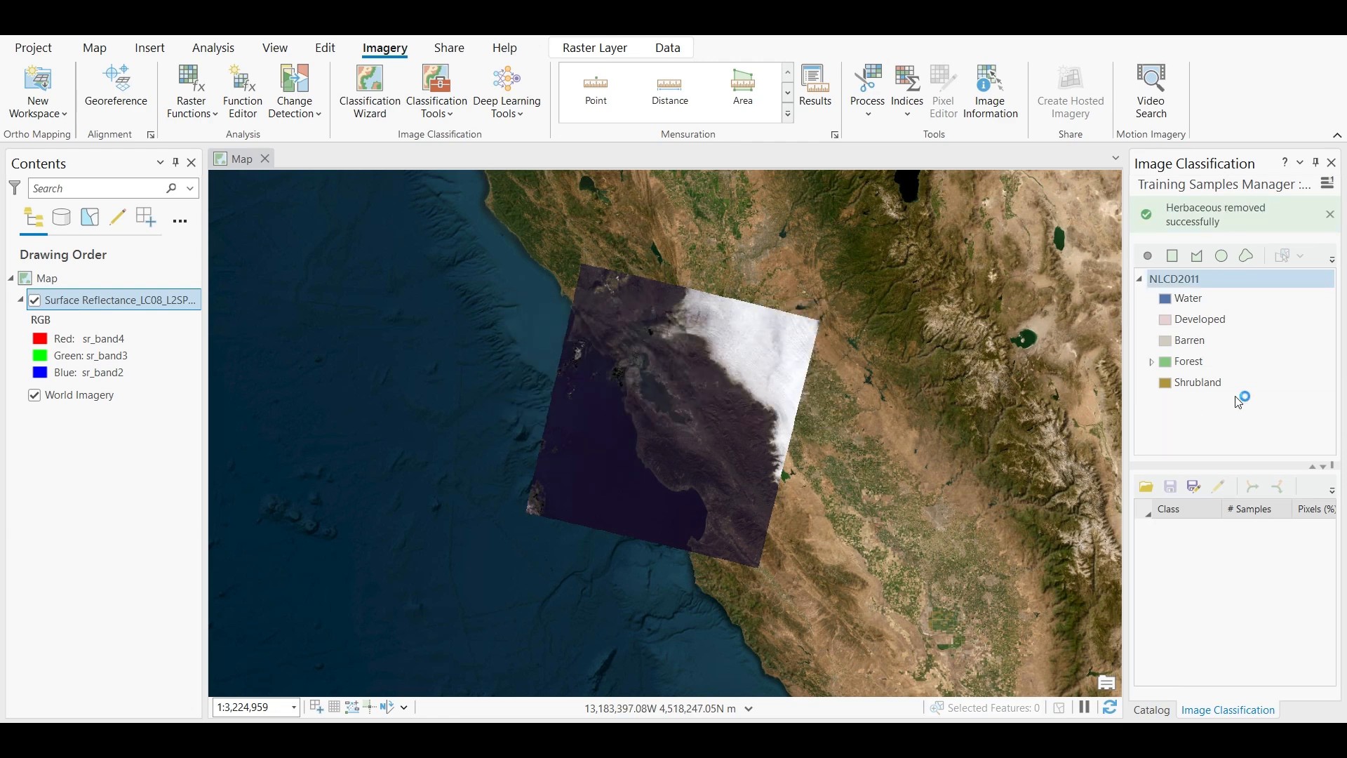
{"action": "right_click", "coordinate": [1213, 383]}
{"action": "left_click", "coordinate": [1086, 421]}
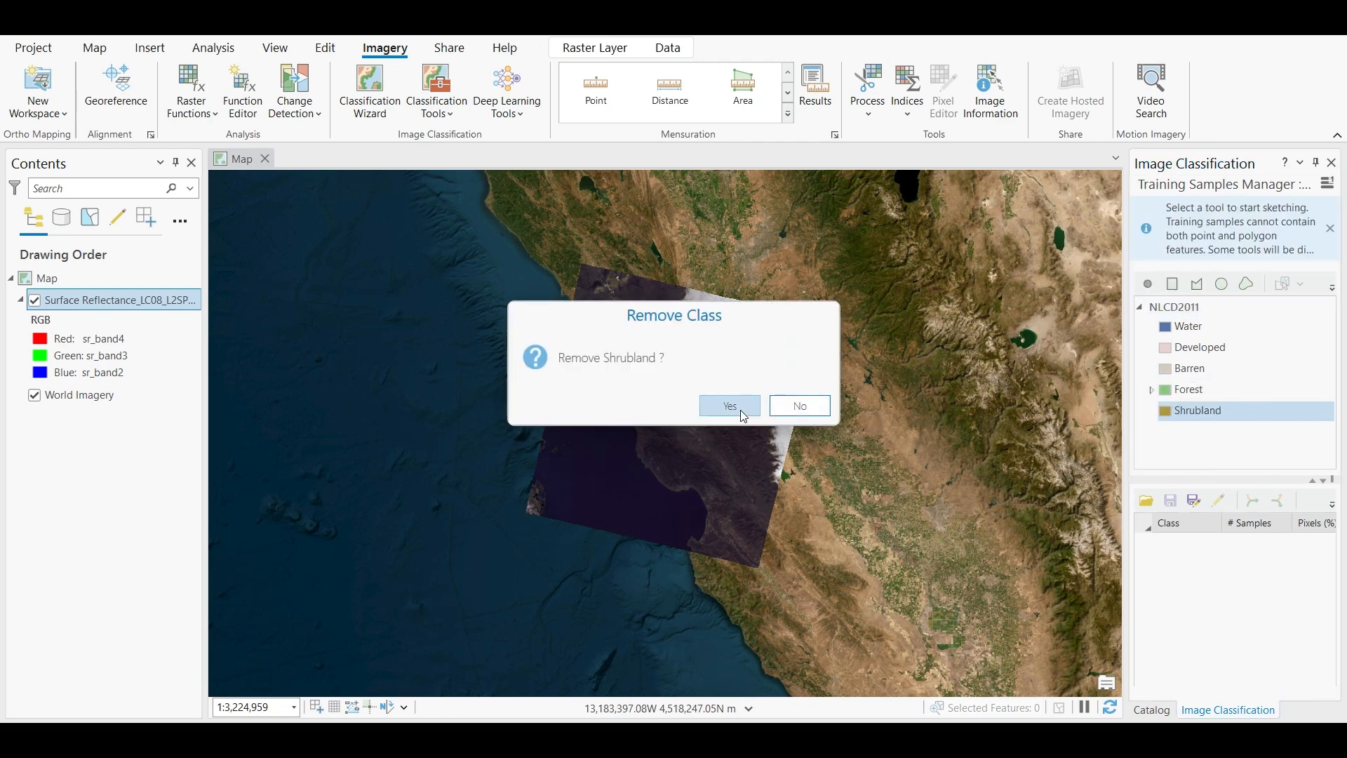
{"action": "left_click", "coordinate": [729, 405]}
Remove the Mixed Forest, Evergreen Forest and Deciduous Forest subclasses from the Forest class
{"action": "left_click", "coordinate": [1152, 348]}
{"action": "right_click", "coordinate": [1201, 413]}
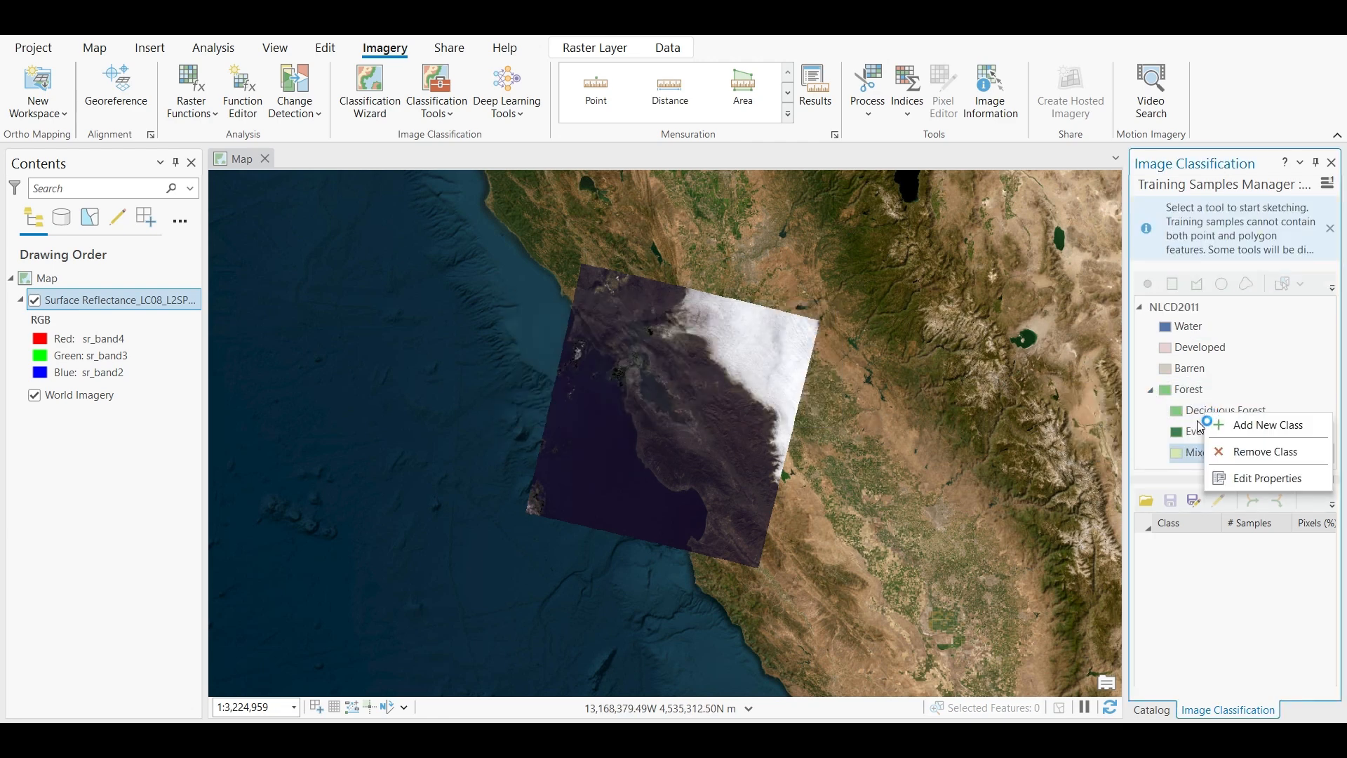
{"action": "left_click", "coordinate": [1227, 449]}
{"action": "left_click", "coordinate": [730, 405]}
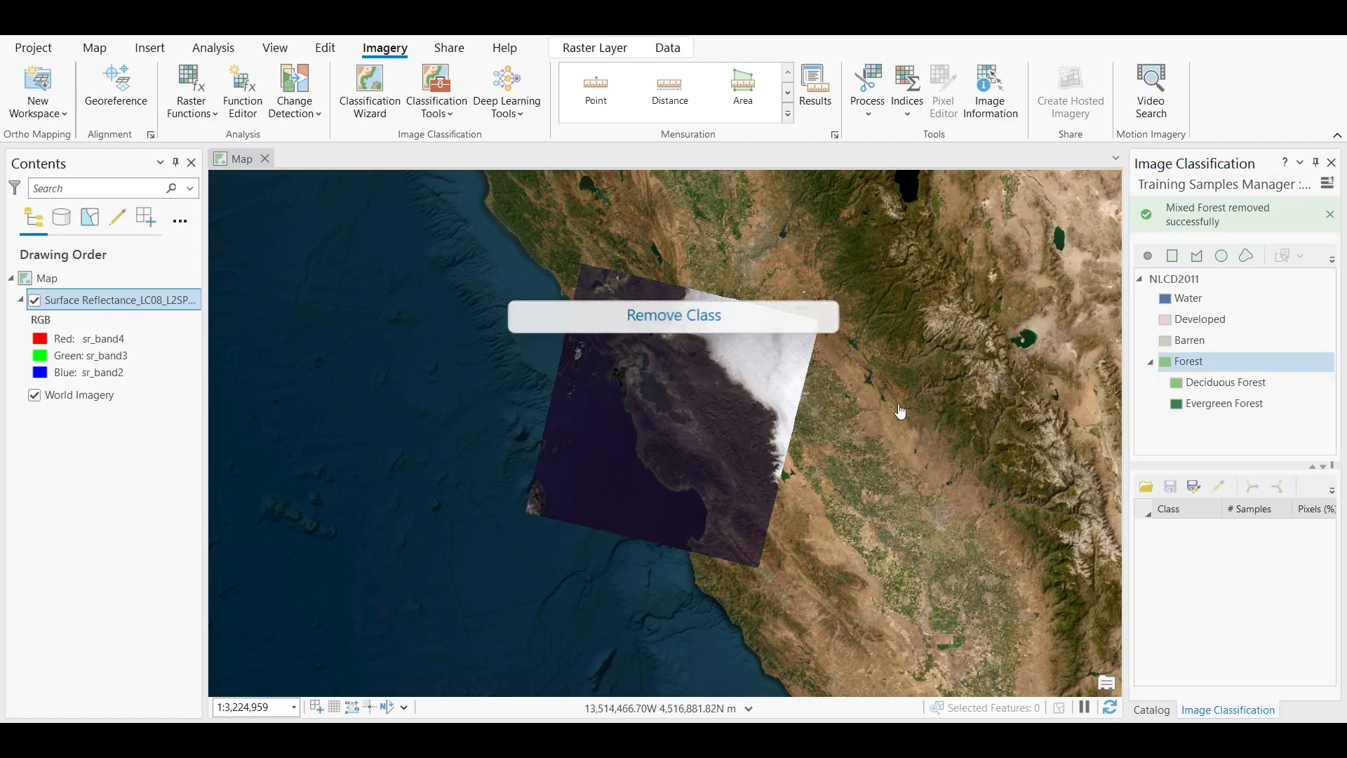
{"action": "right_click", "coordinate": [1298, 410]}
{"action": "left_click", "coordinate": [1212, 453]}
{"action": "left_click", "coordinate": [730, 405]}
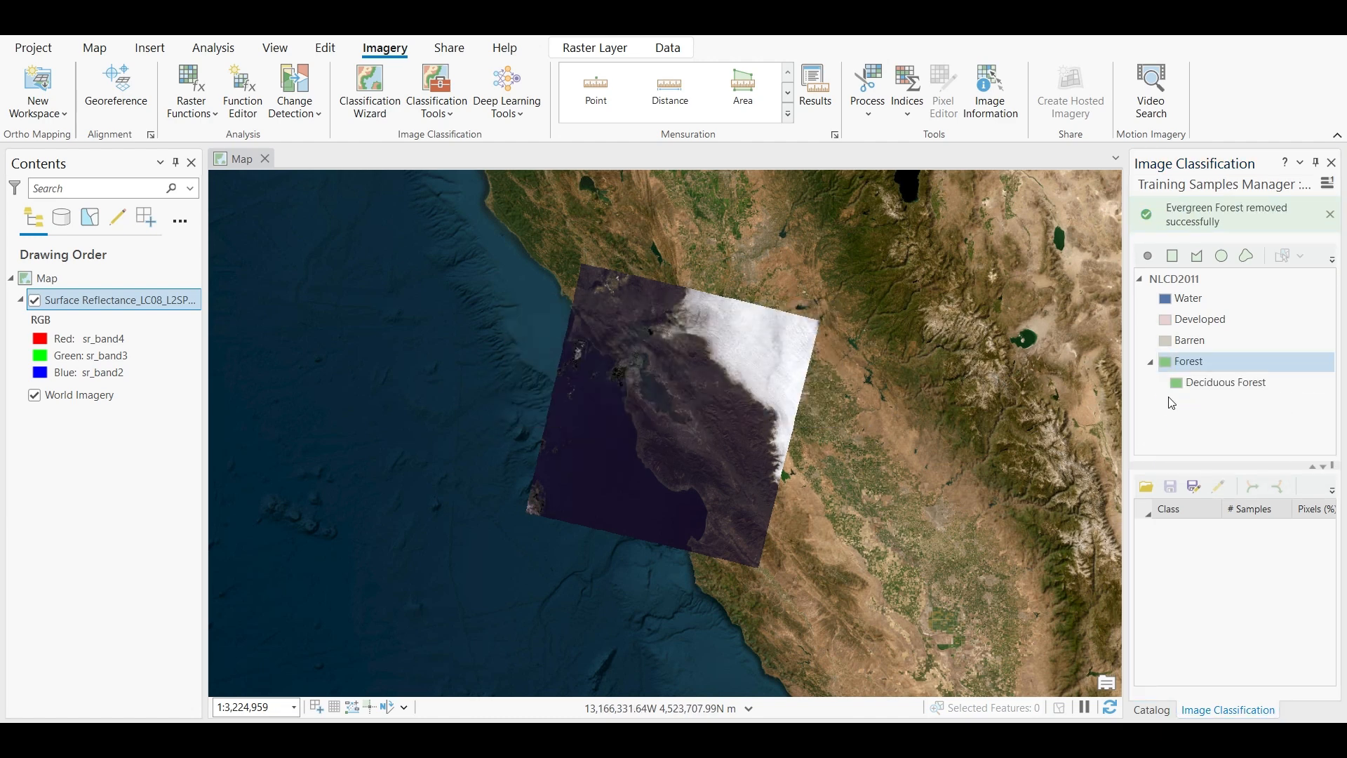
{"action": "right_click", "coordinate": [1195, 390]}
{"action": "left_click", "coordinate": [1256, 429]}
{"action": "left_click", "coordinate": [726, 401]}
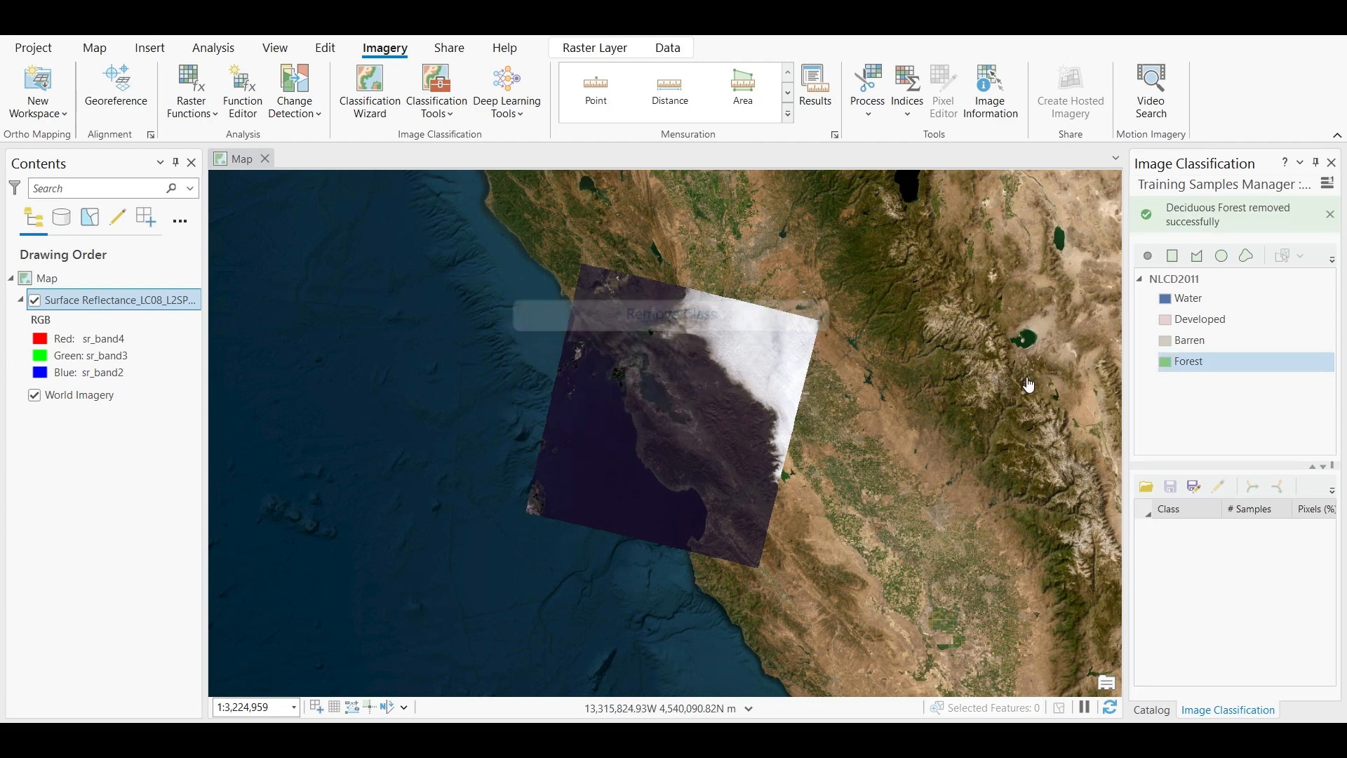
Remove the Barren class from the NLCD2011 schema
{"action": "right_click", "coordinate": [1193, 369]}
{"action": "left_click", "coordinate": [1263, 383]}
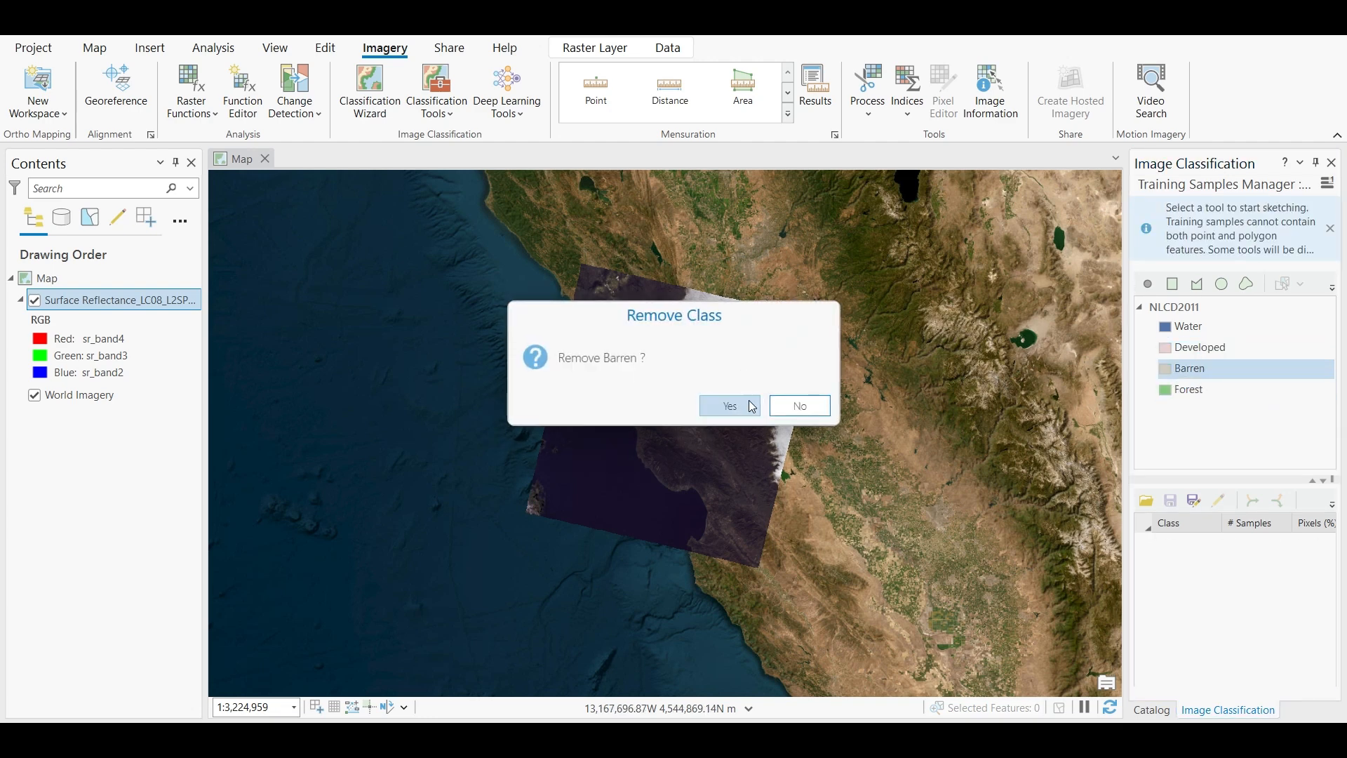
{"action": "left_click", "coordinate": [722, 403]}
Rename the Forest class as Vegetation in its class properties and save the change
{"action": "left_click", "coordinate": [1197, 310]}
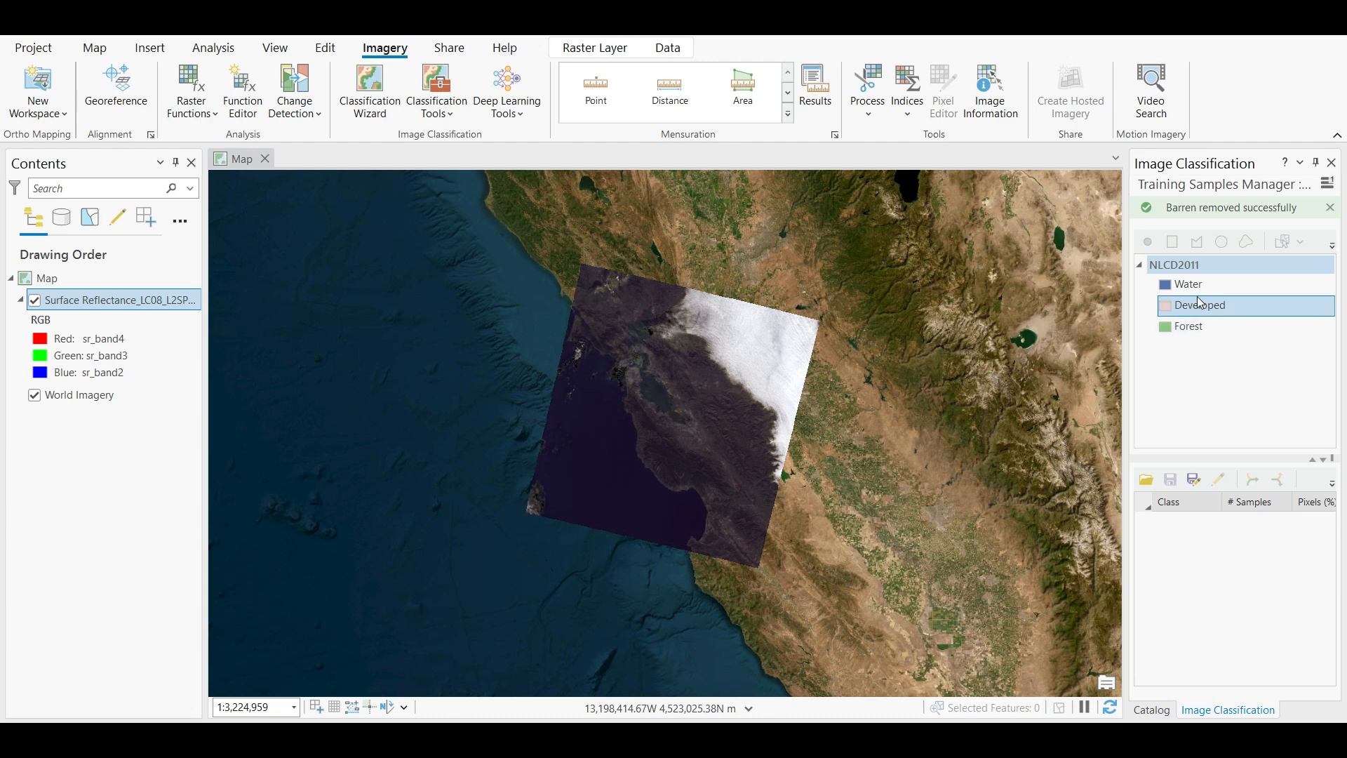
{"action": "left_click", "coordinate": [1204, 328]}
{"action": "right_click", "coordinate": [1202, 373]}
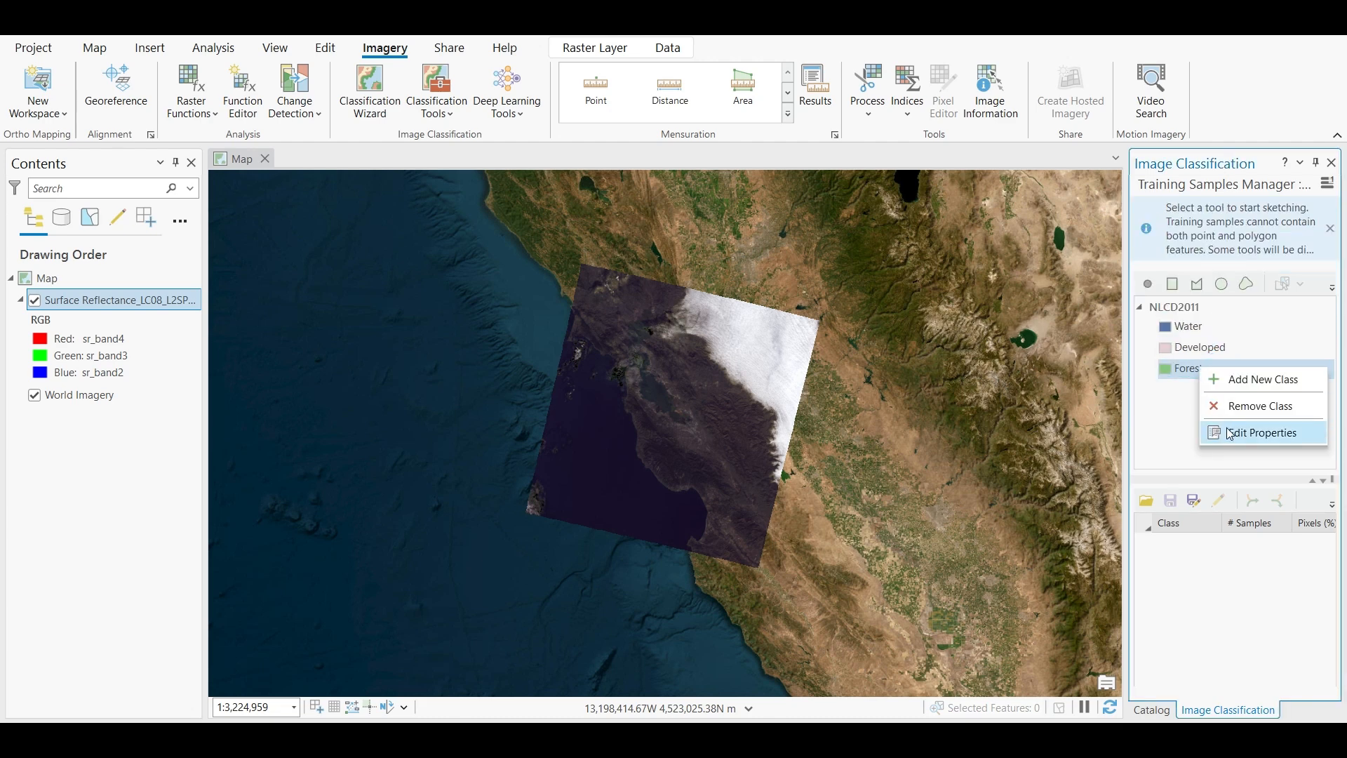
{"action": "left_click", "coordinate": [1274, 440]}
{"action": "double_click", "coordinate": [1224, 245]}
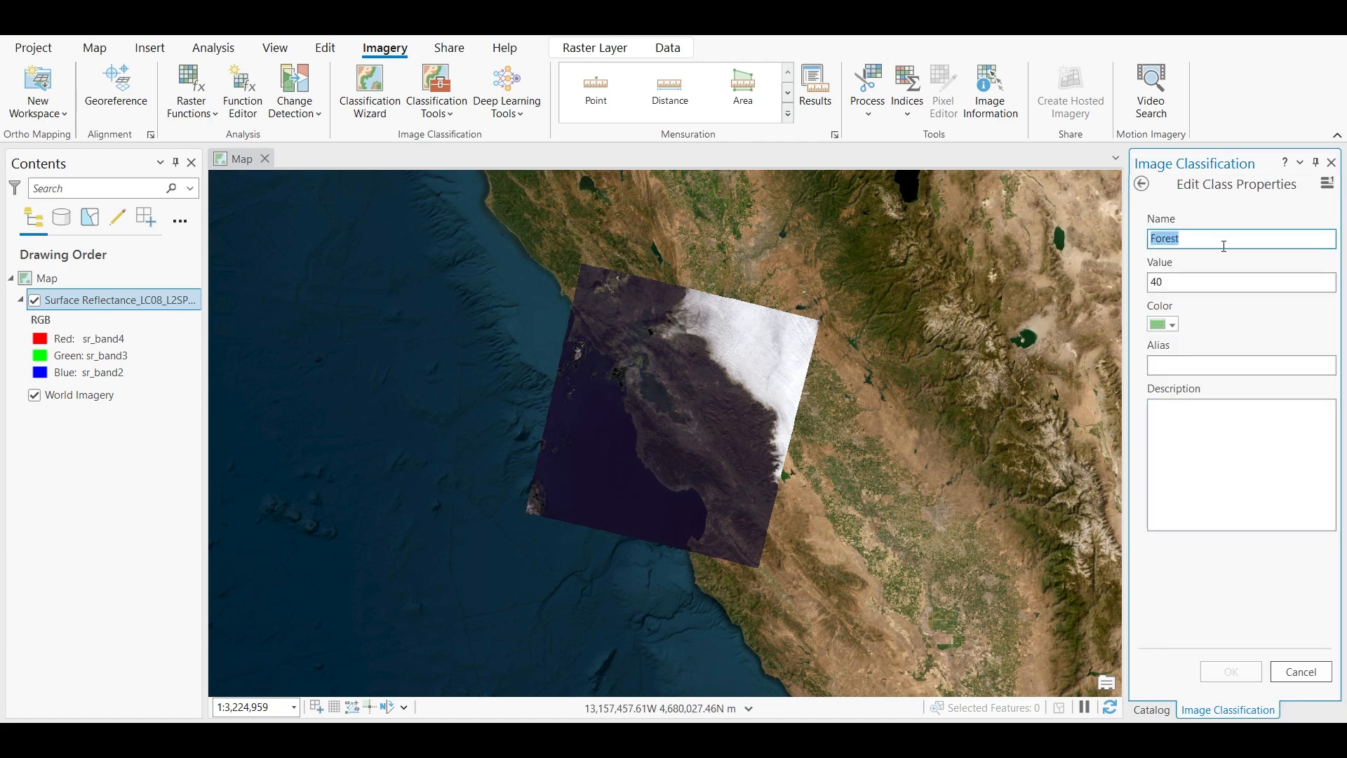
{"action": "type", "text": "Vegetation"}
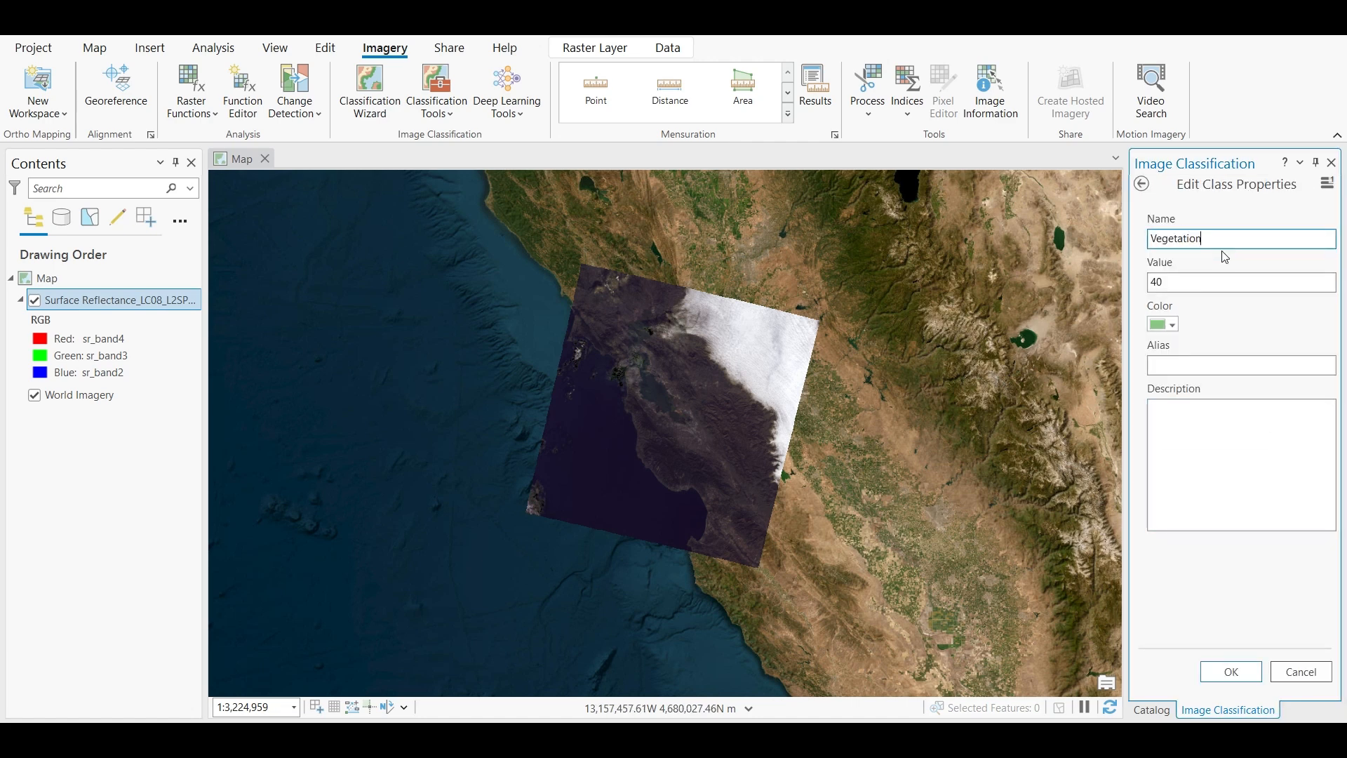
{"action": "left_click", "coordinate": [1230, 672]}
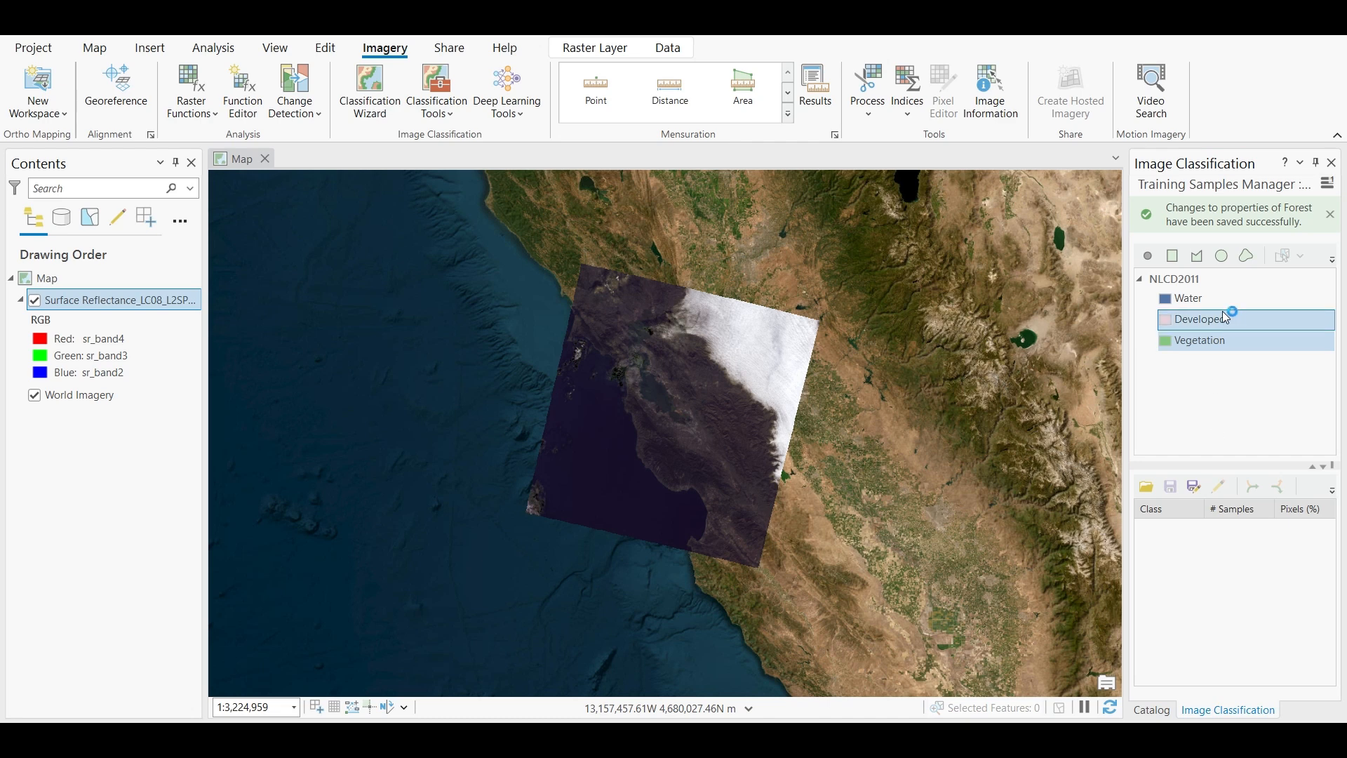
Draw a circular training sample for the Water class in the coastal bay near the southern edge of the Landsat scene
{"action": "left_click", "coordinate": [1222, 321]}
{"action": "scroll", "coordinate": [642, 494], "scroll_direction": "up", "scroll_amount": 2}
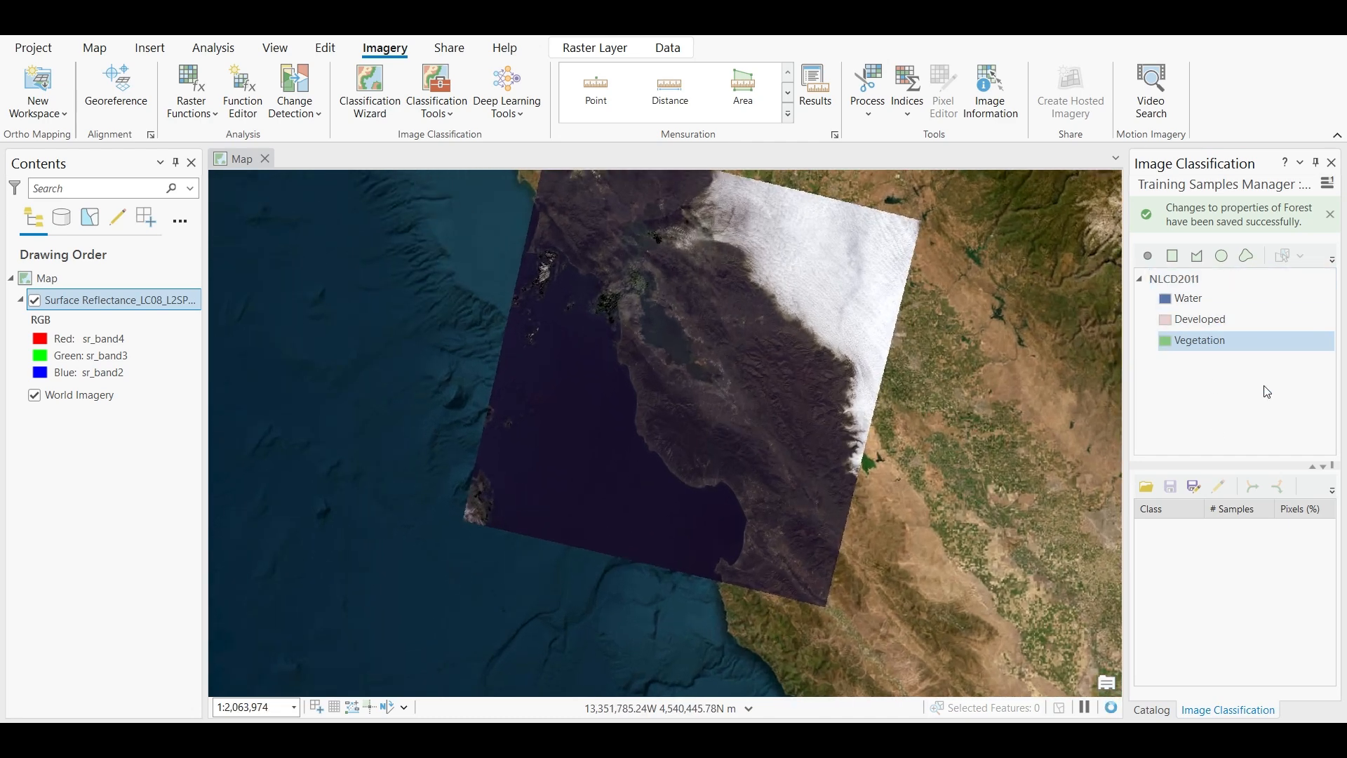
{"action": "left_click", "coordinate": [1200, 330]}
{"action": "left_click_drag", "start_coordinate": [799, 370], "coordinate": [815, 425]}
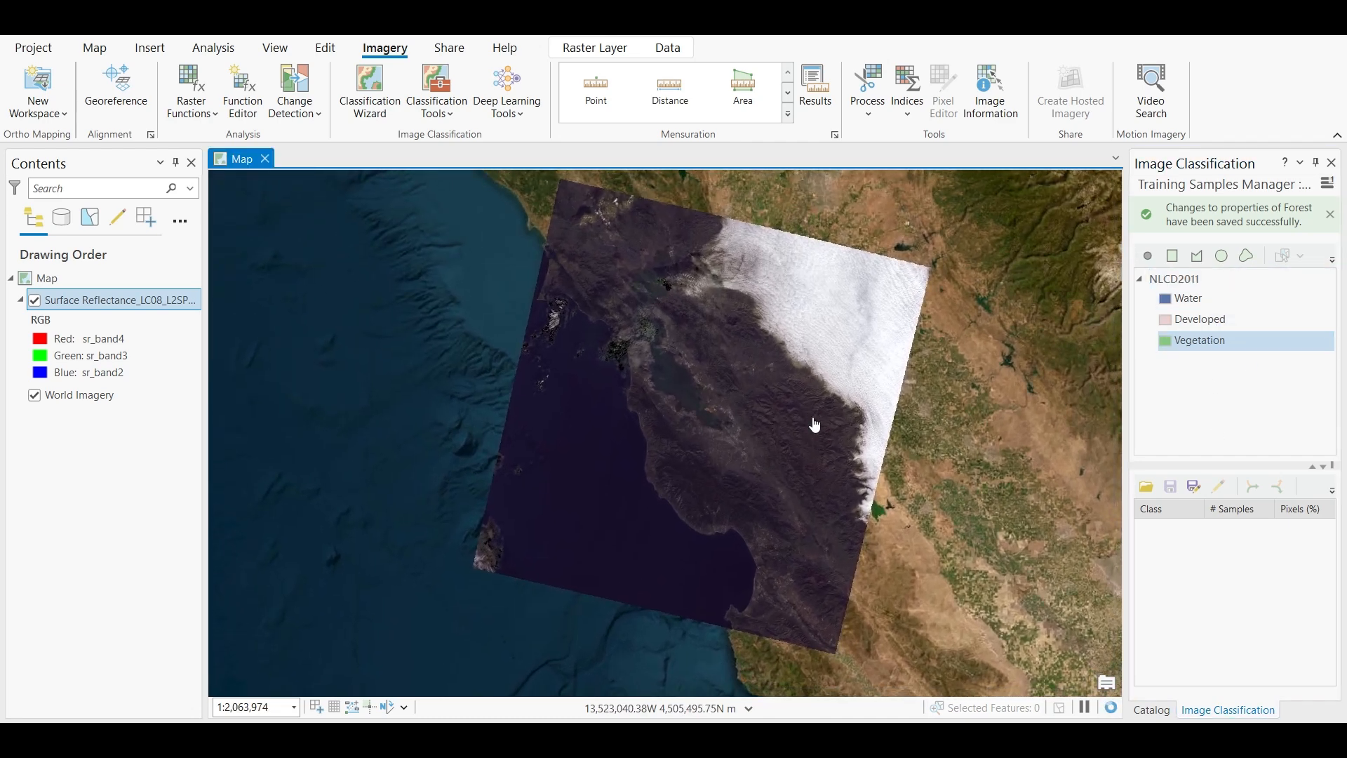
{"action": "left_click", "coordinate": [1223, 296], "text": "ctrl"}
{"action": "left_click", "coordinate": [1197, 304]}
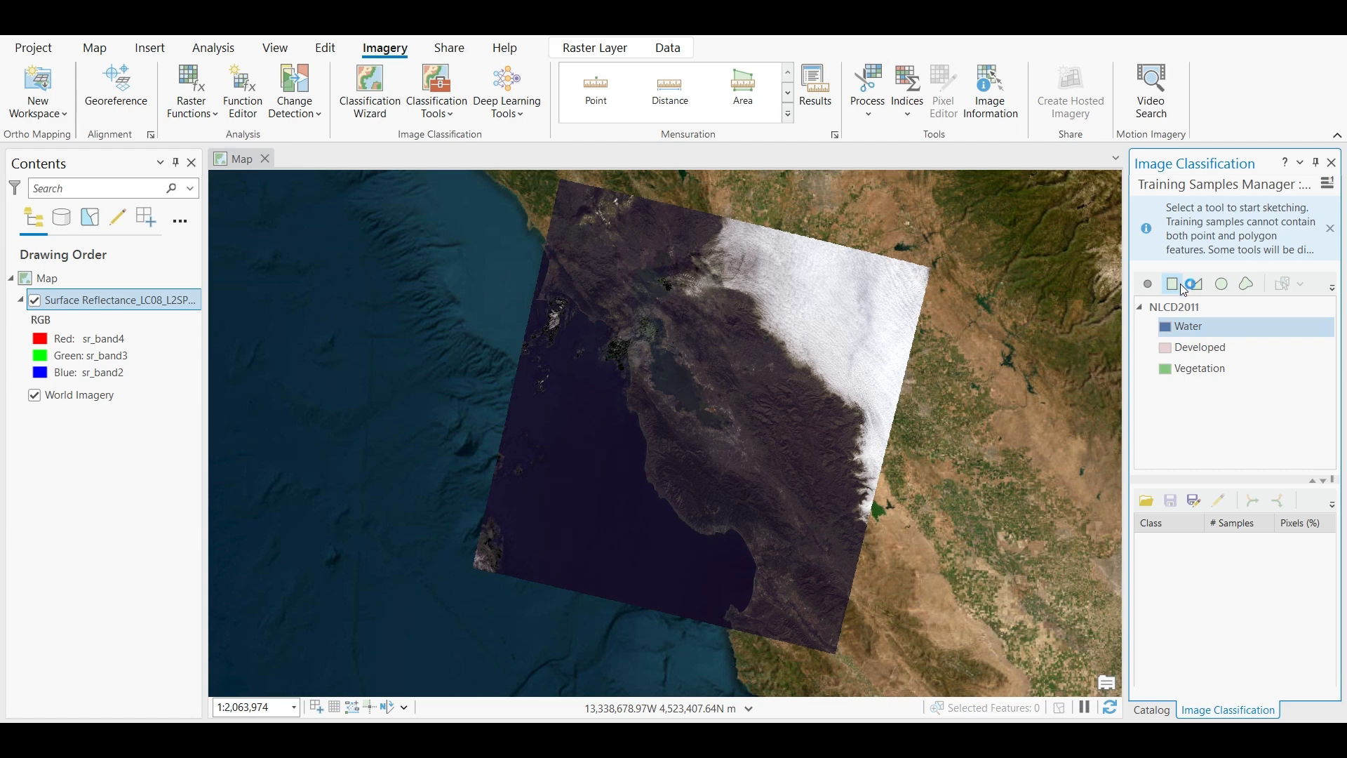
{"action": "left_click", "coordinate": [1221, 284]}
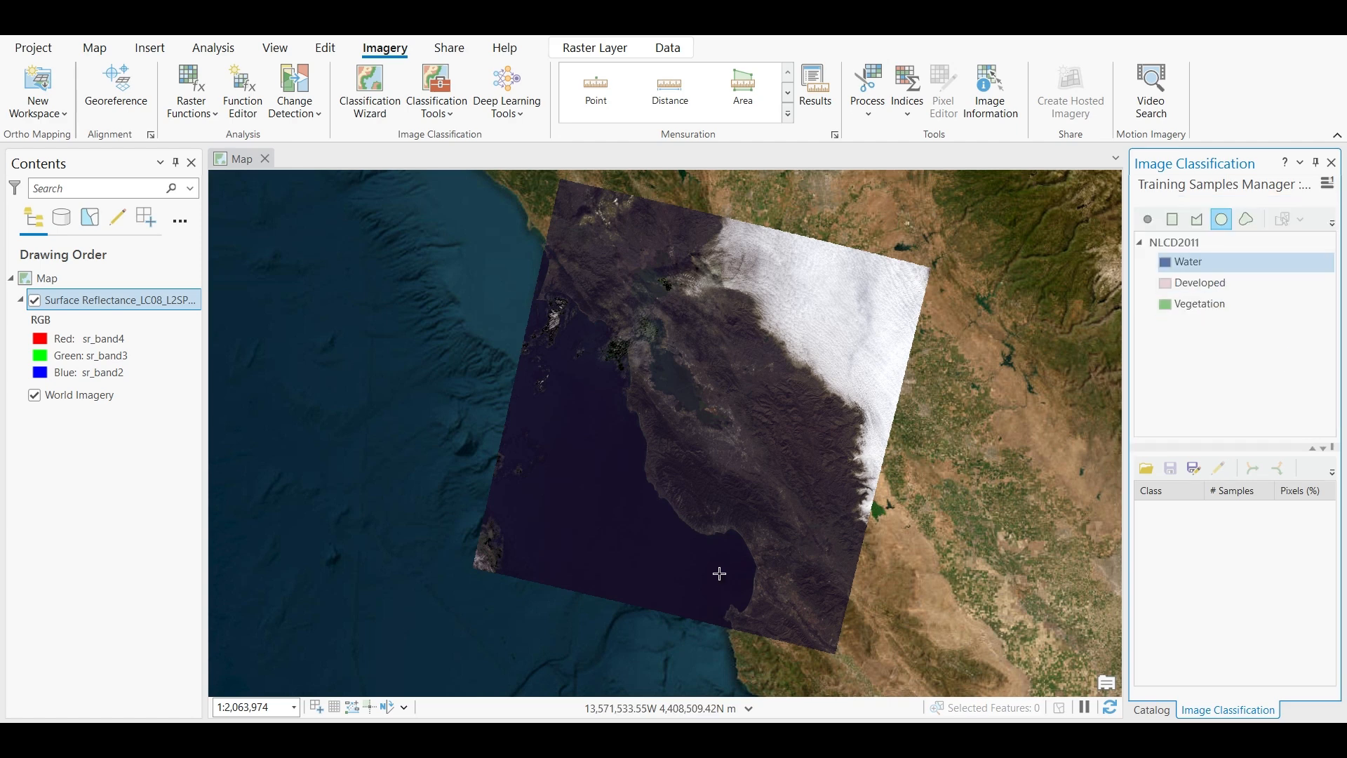
{"action": "left_click_drag", "start_coordinate": [686, 581], "coordinate": [722, 512]}
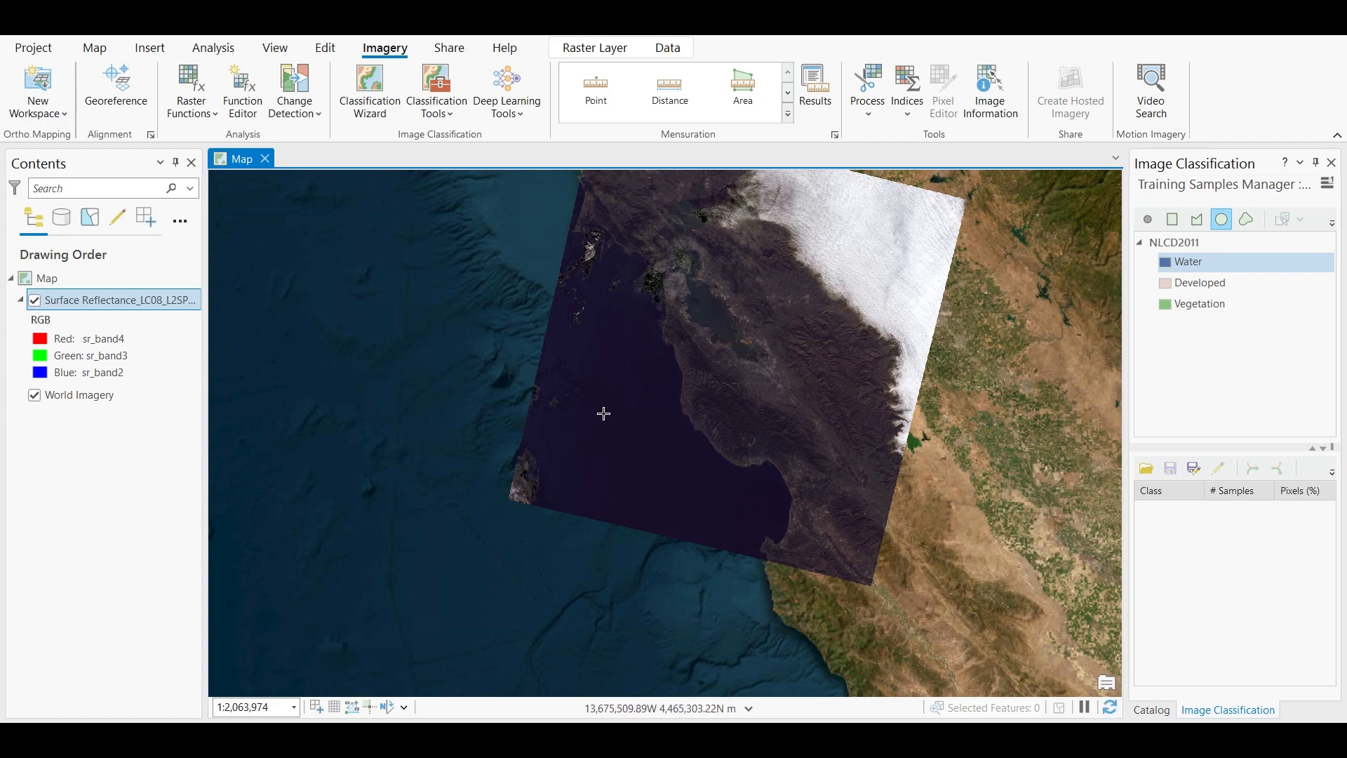
{"action": "scroll", "coordinate": [748, 451], "scroll_direction": "up", "scroll_amount": 2}
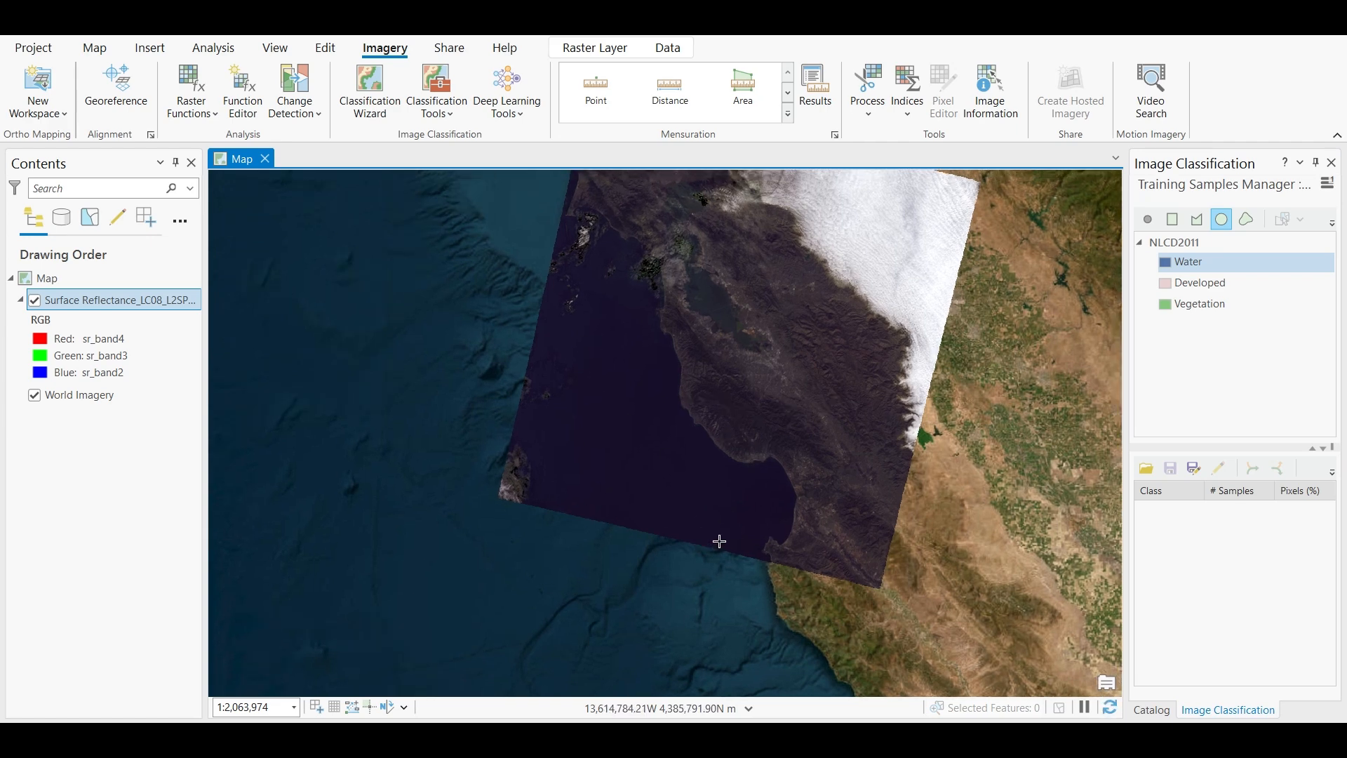
{"action": "scroll", "coordinate": [772, 487], "scroll_direction": "up", "scroll_amount": 4}
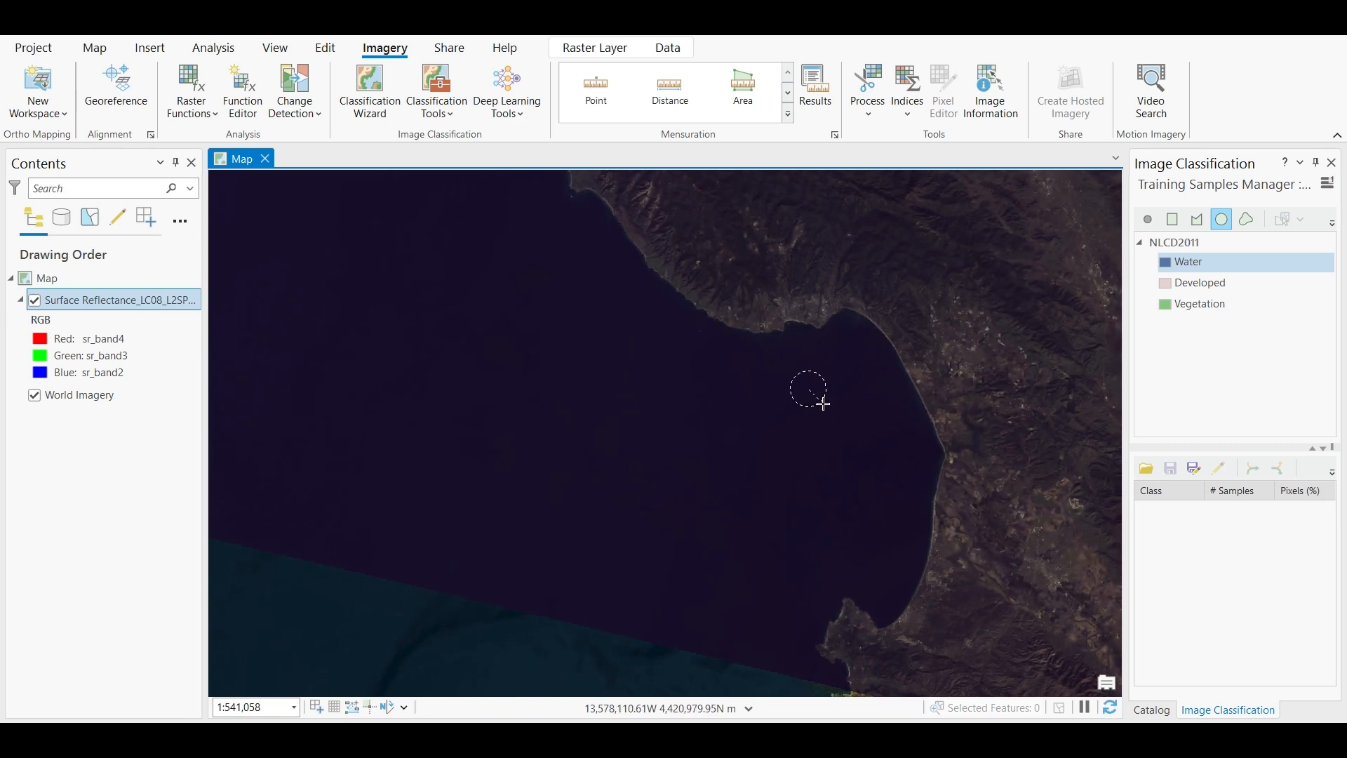
{"action": "left_click_drag", "start_coordinate": [823, 403], "coordinate": [826, 406]}
Draw three more circular Water training samples spread across the open ocean west of the coast within the Landsat scene
{"action": "key", "text": "Left"}
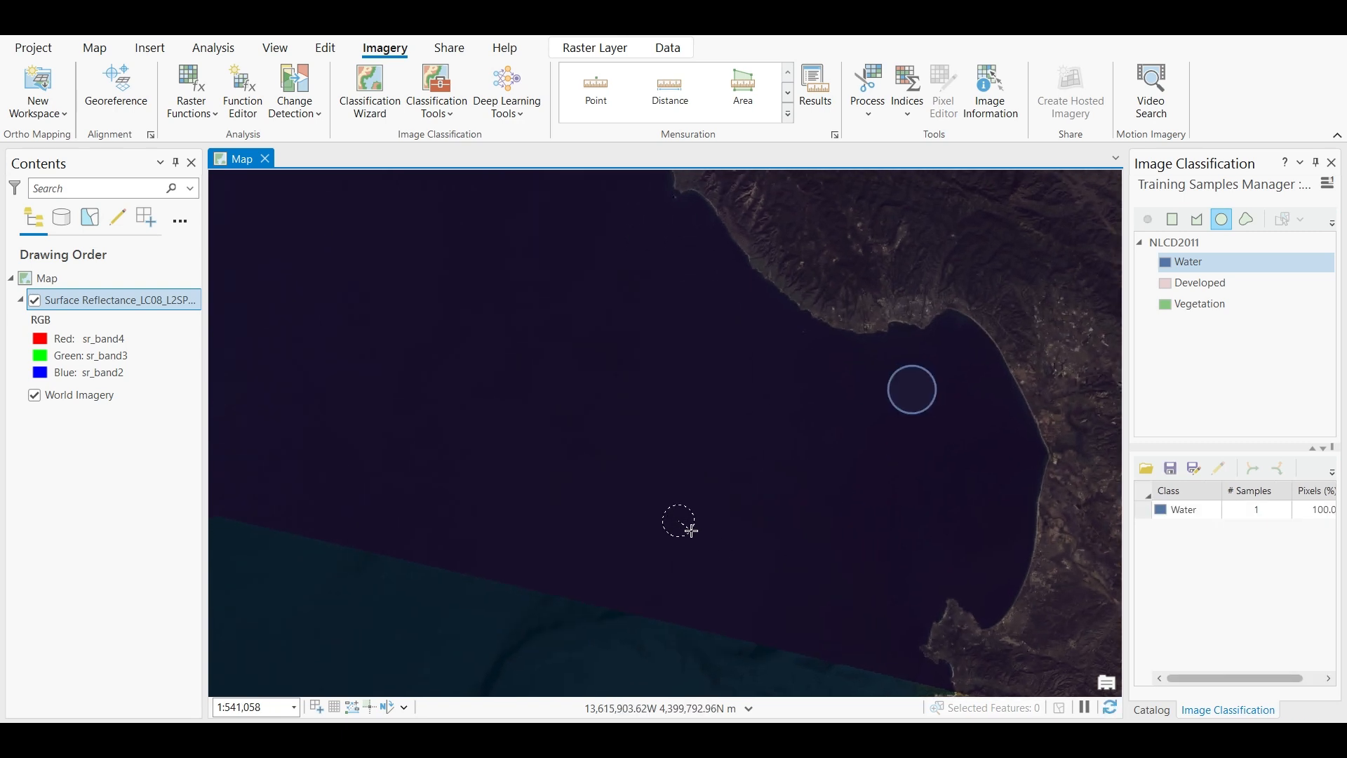
{"action": "left_click", "coordinate": [692, 531]}
{"action": "left_click_drag", "start_coordinate": [556, 496], "coordinate": [898, 579]}
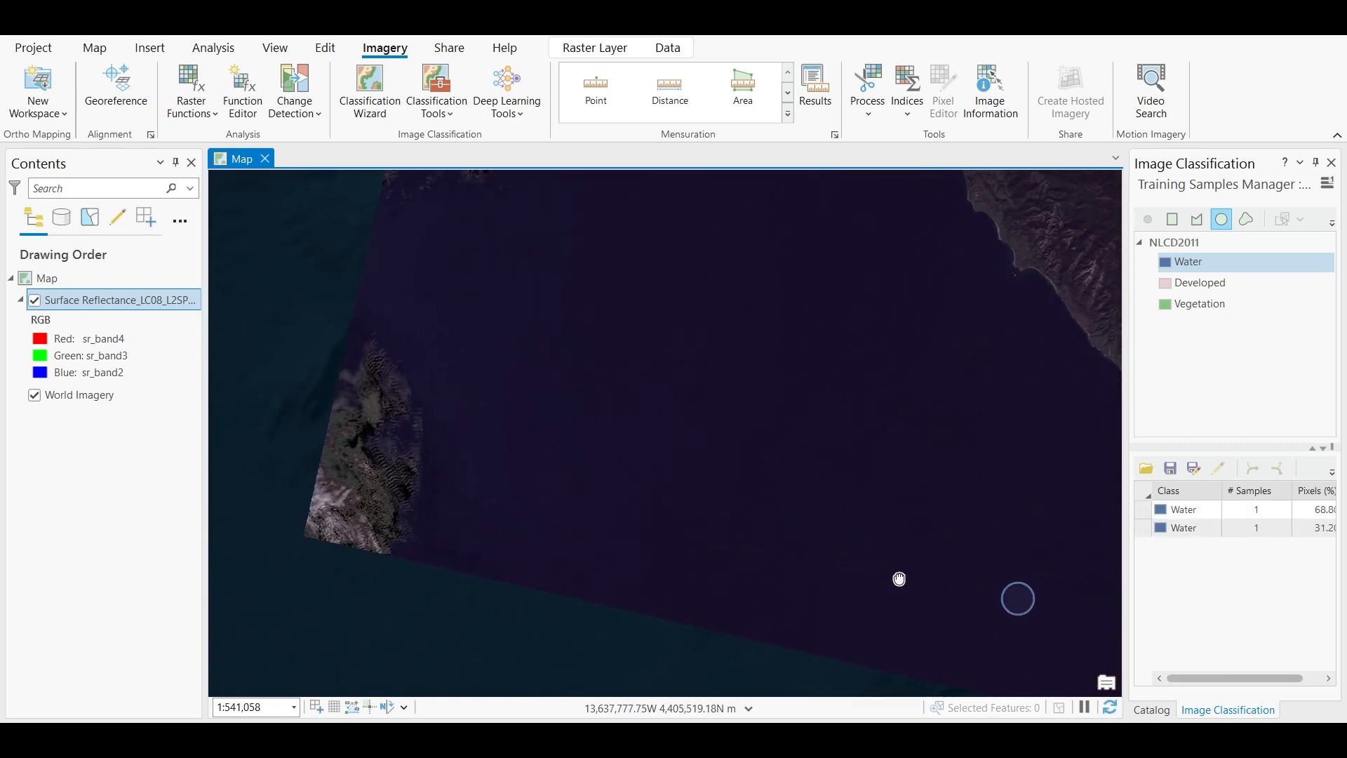
{"action": "left_click", "coordinate": [544, 524]}
{"action": "left_click_drag", "start_coordinate": [730, 382], "coordinate": [680, 492]}
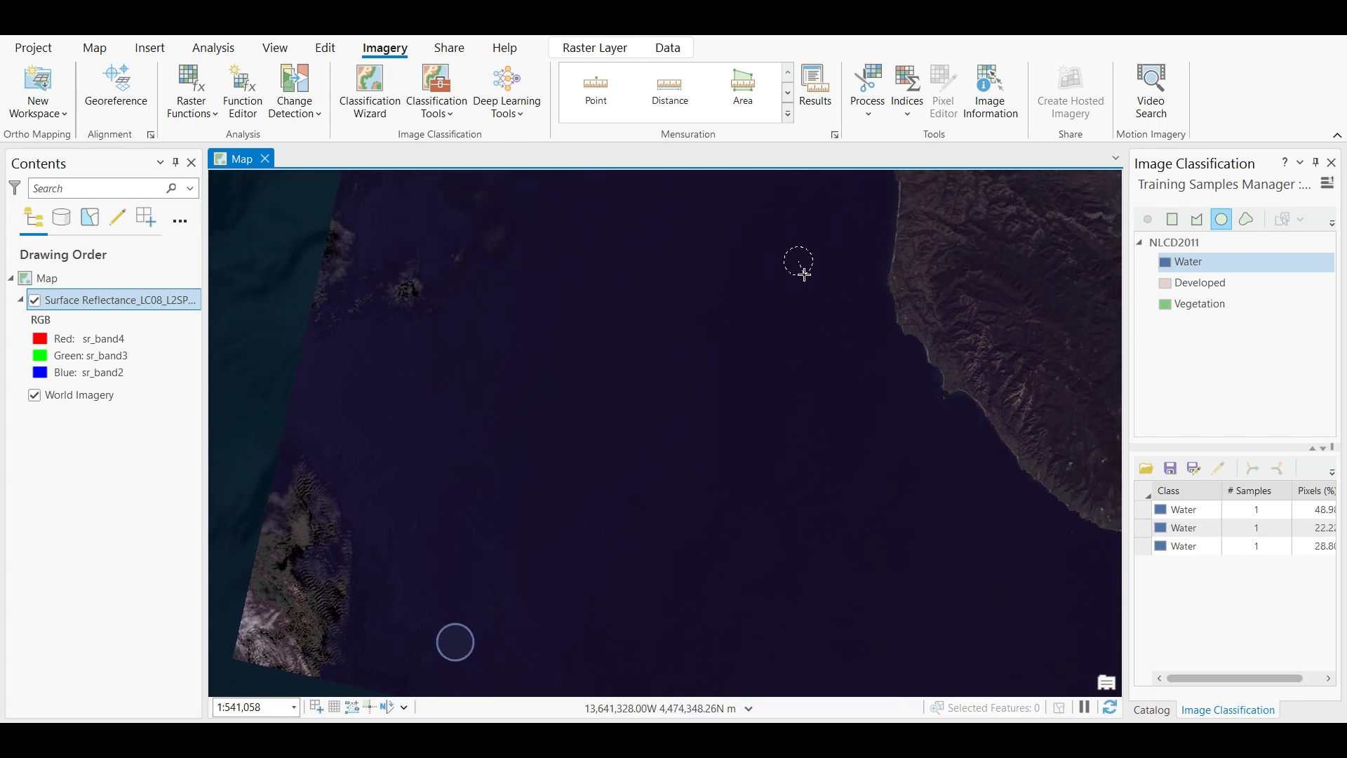
{"action": "left_click_drag", "start_coordinate": [805, 275], "coordinate": [796, 282]}
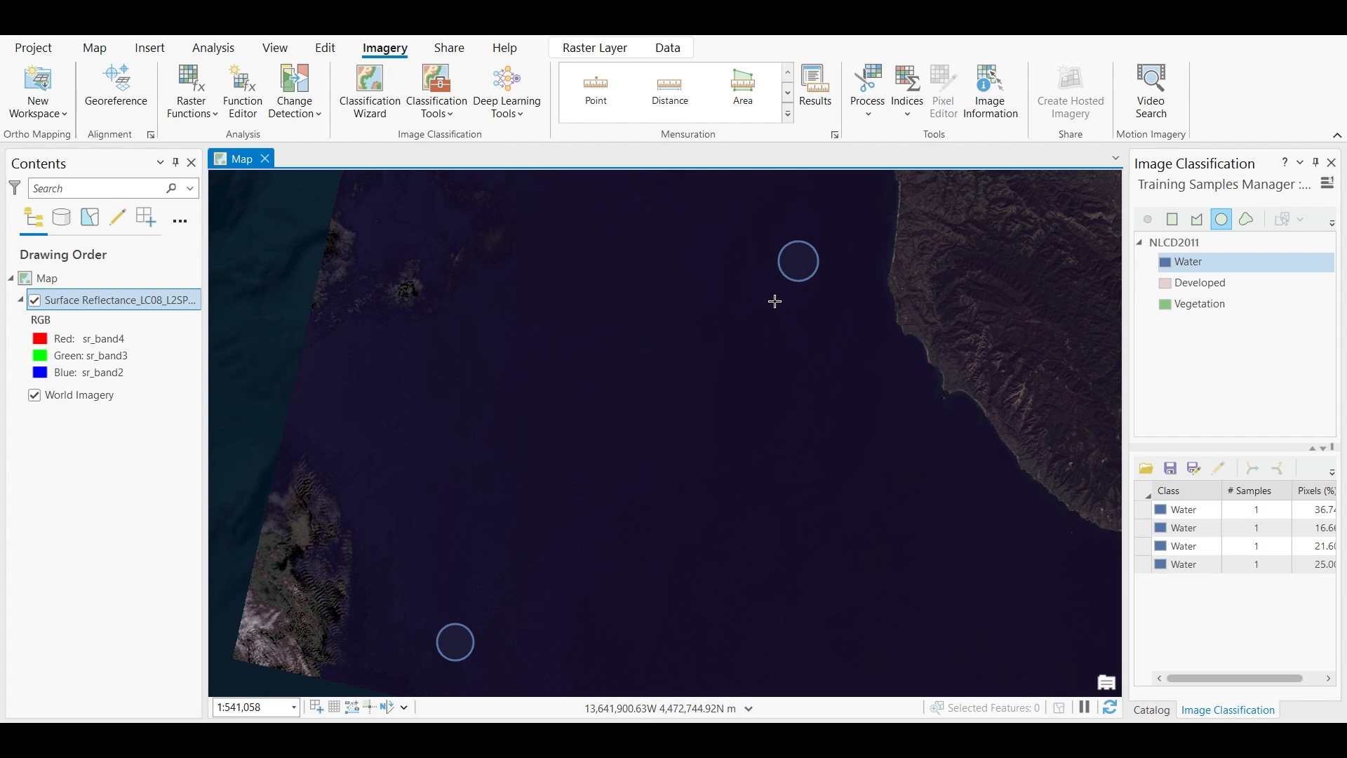
Draw three more circular Water training samples spread over the open ocean west of the coast
{"action": "left_click", "coordinate": [443, 385]}
{"action": "left_click_drag", "start_coordinate": [812, 536], "coordinate": [820, 543]}
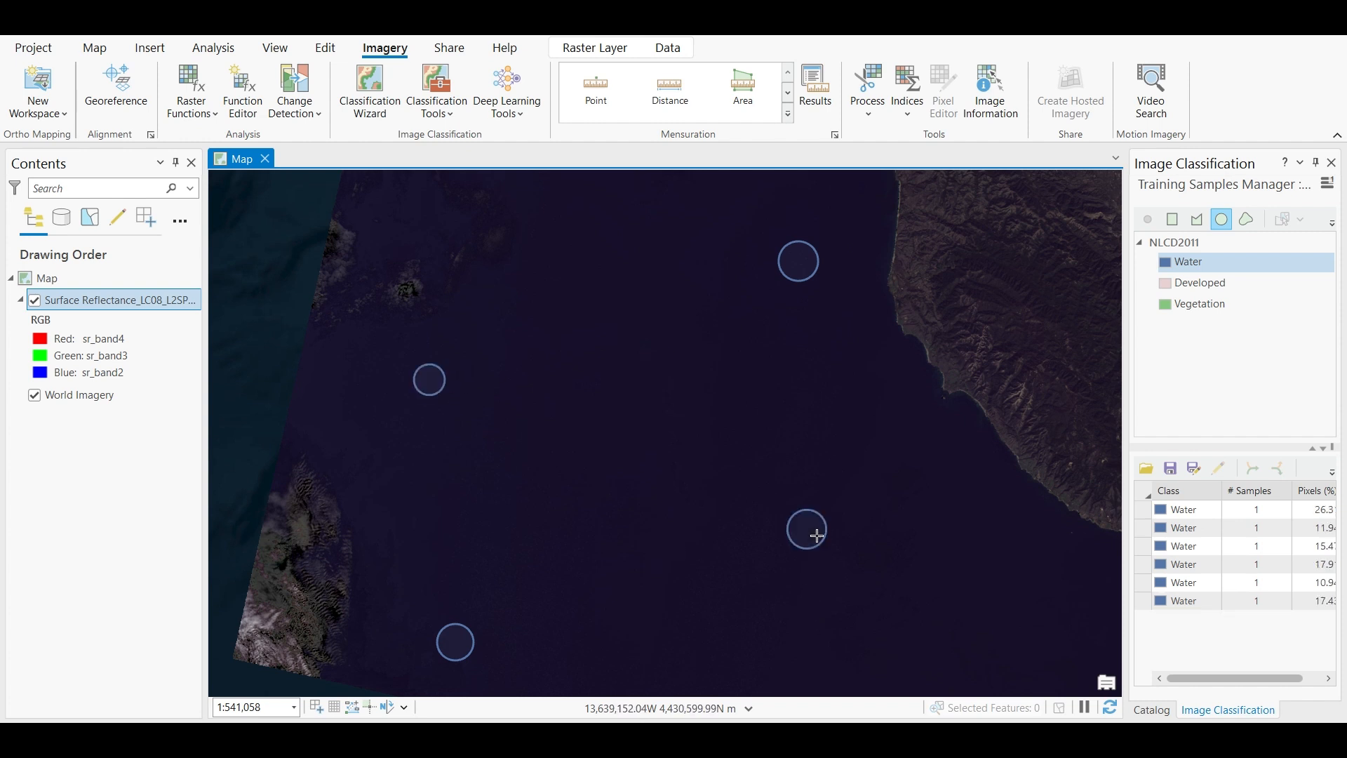
{"action": "left_click_drag", "start_coordinate": [748, 347], "coordinate": [799, 631]}
{"action": "left_click_drag", "start_coordinate": [617, 332], "coordinate": [629, 344]}
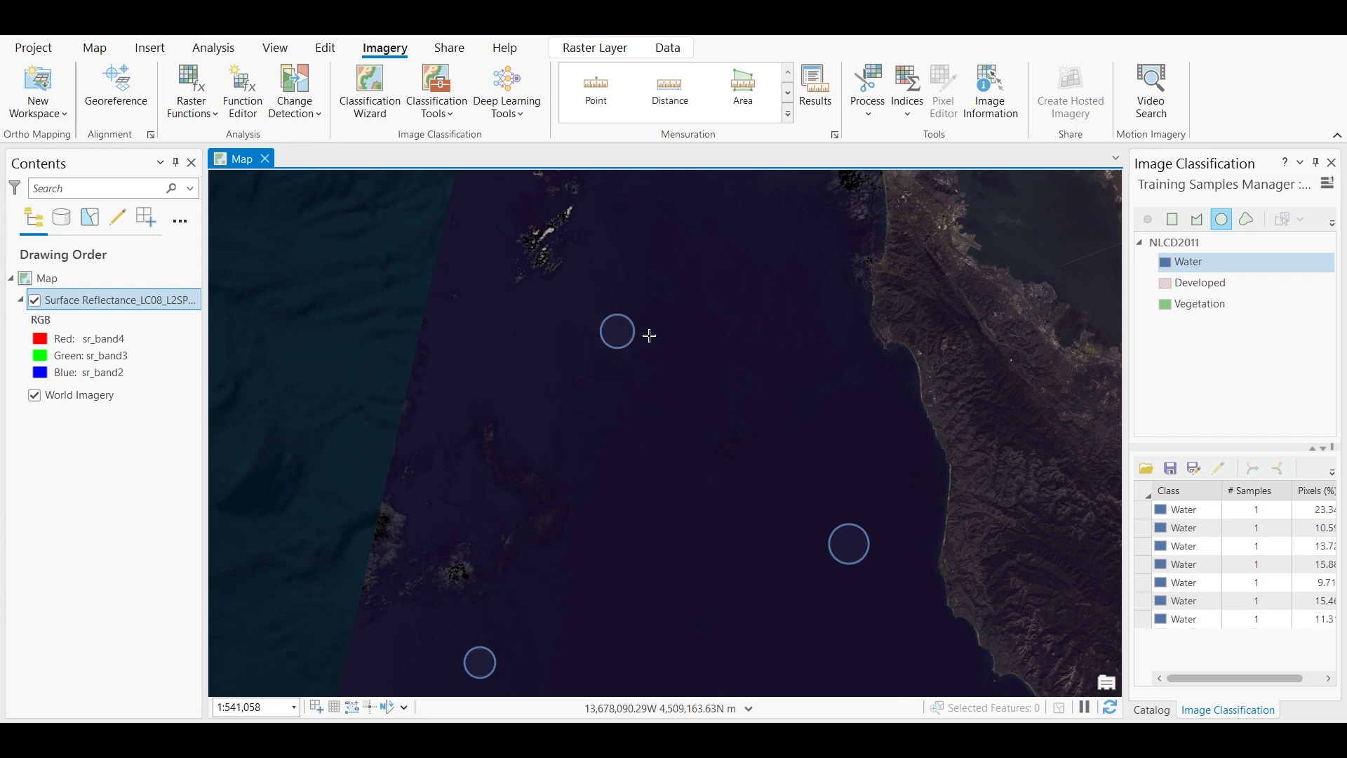
Draw three circular Water training samples inside the enclosed bay and one in the ocean just west of the peninsula
{"action": "left_click_drag", "start_coordinate": [773, 296], "coordinate": [515, 595]}
{"action": "scroll", "coordinate": [810, 576], "scroll_direction": "up", "scroll_amount": 4}
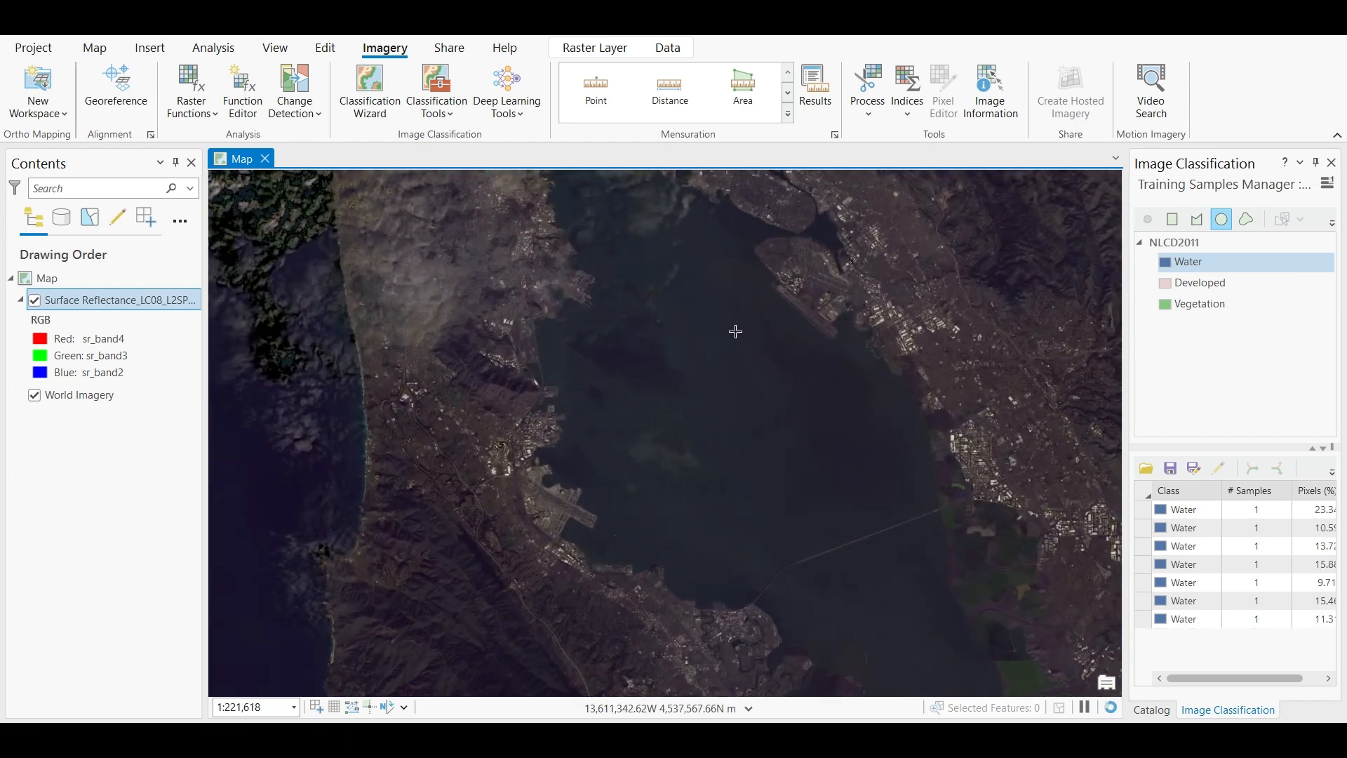
{"action": "left_click_drag", "start_coordinate": [746, 341], "coordinate": [748, 343]}
{"action": "left_click_drag", "start_coordinate": [842, 505], "coordinate": [739, 397]}
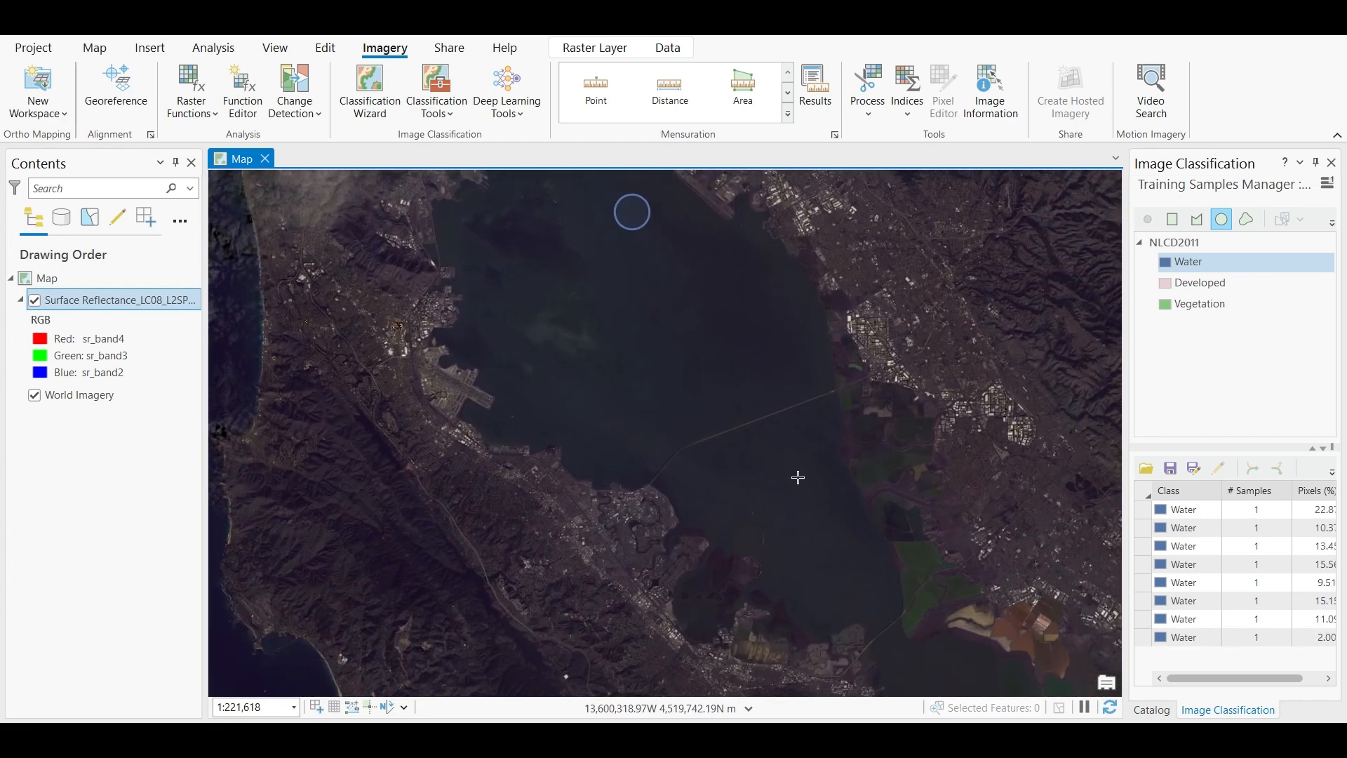
{"action": "left_click_drag", "start_coordinate": [802, 474], "coordinate": [804, 477]}
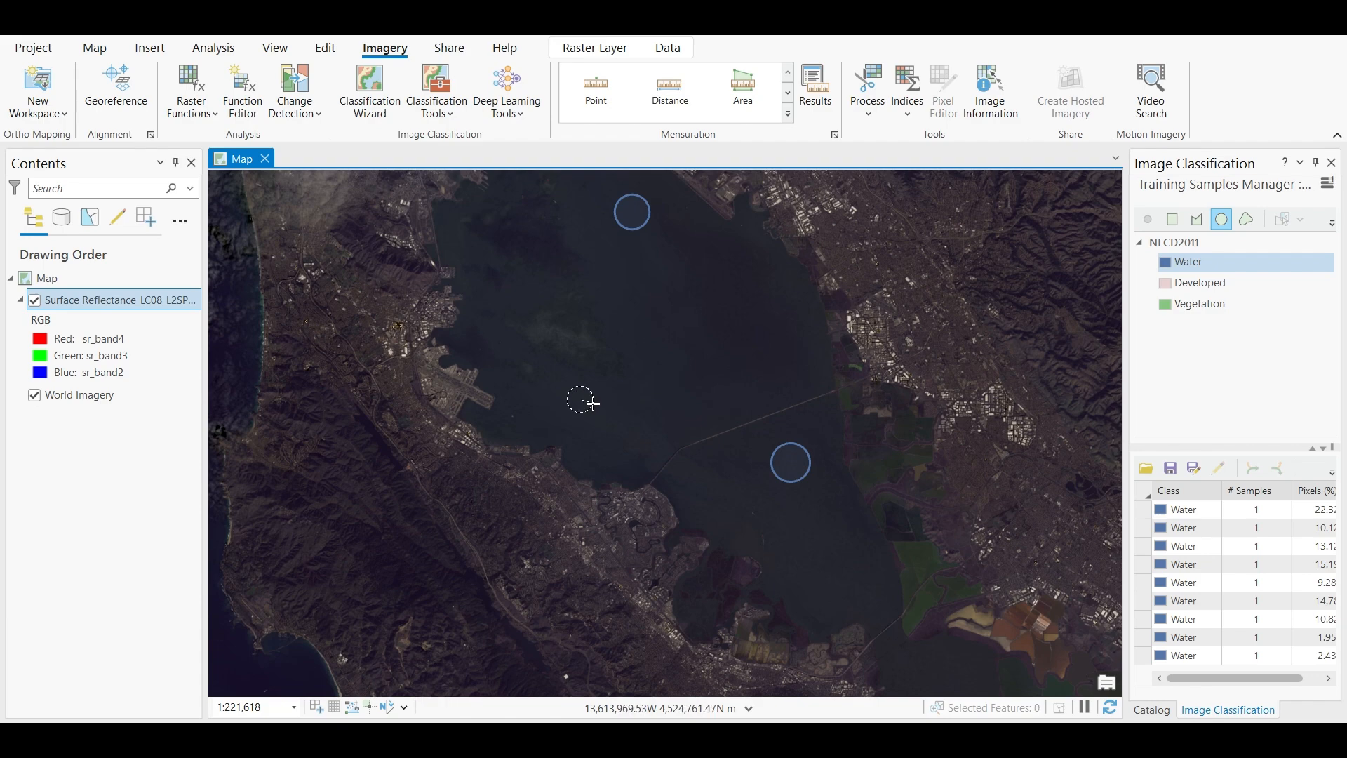
{"action": "left_click_drag", "start_coordinate": [592, 404], "coordinate": [1180, 406]}
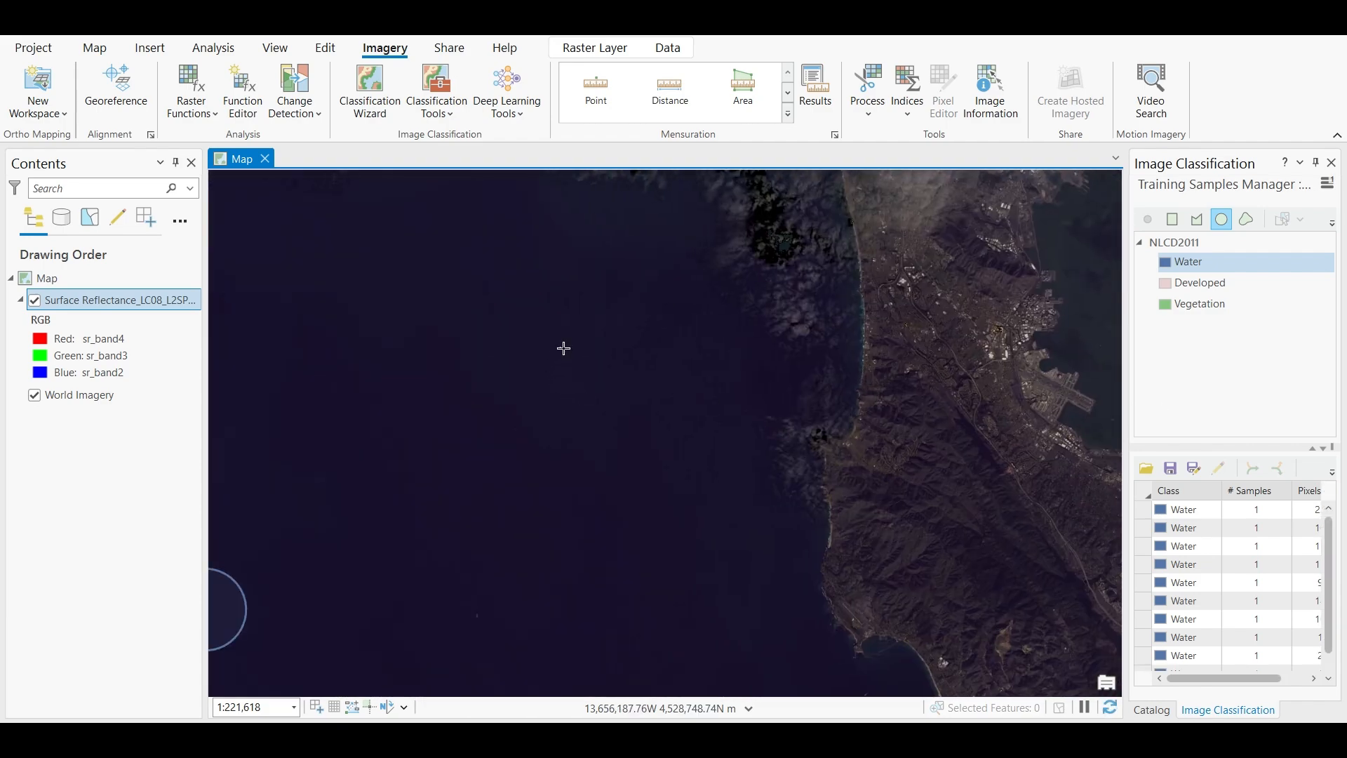
{"action": "left_click_drag", "start_coordinate": [563, 348], "coordinate": [571, 361]}
{"action": "scroll", "coordinate": [571, 360], "scroll_direction": "down", "scroll_amount": 3}
For the Developed class, draw circular training samples over the industrial areas north of the long airport and southeast of downtown
{"action": "left_click", "coordinate": [1196, 282]}
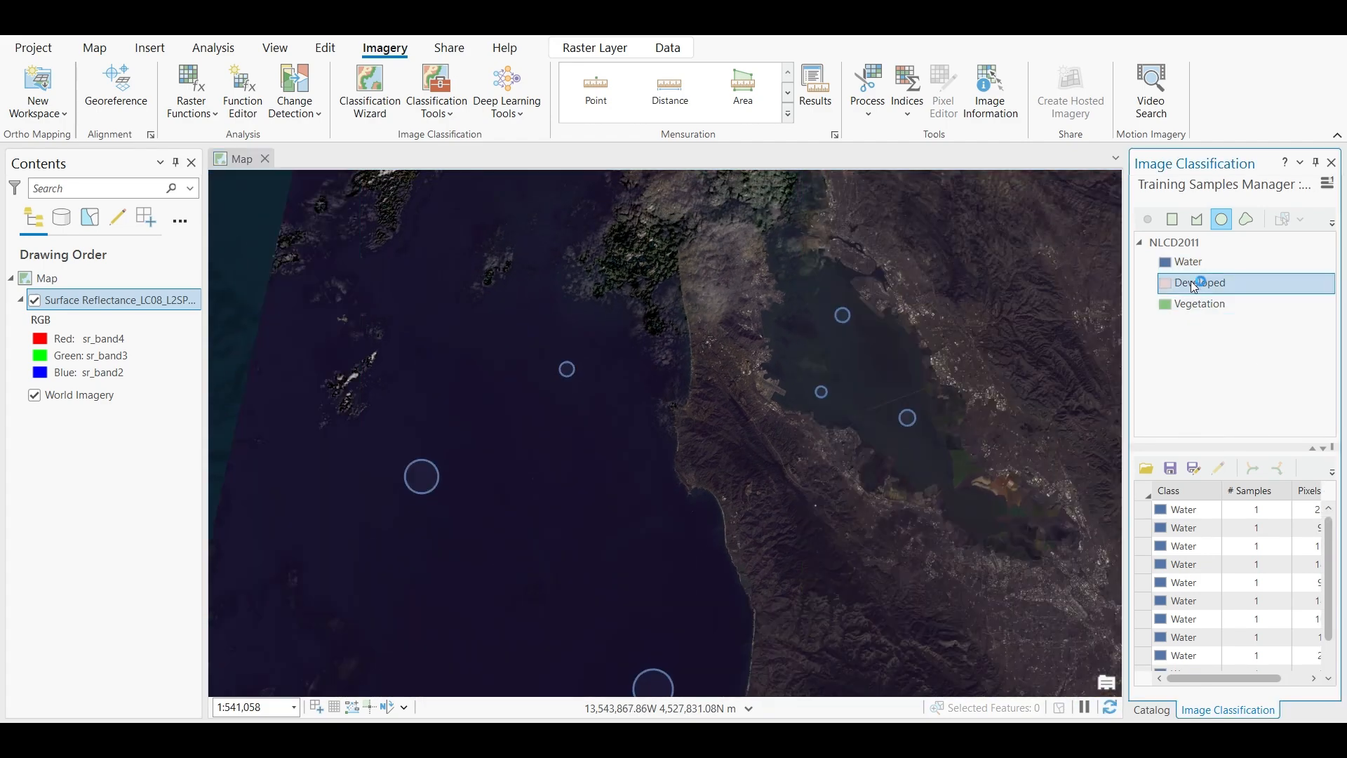
{"action": "left_click_drag", "start_coordinate": [885, 531], "coordinate": [556, 367]}
{"action": "scroll", "coordinate": [749, 472], "scroll_direction": "up", "scroll_amount": 6}
{"action": "scroll", "coordinate": [836, 282], "scroll_direction": "up", "scroll_amount": 3}
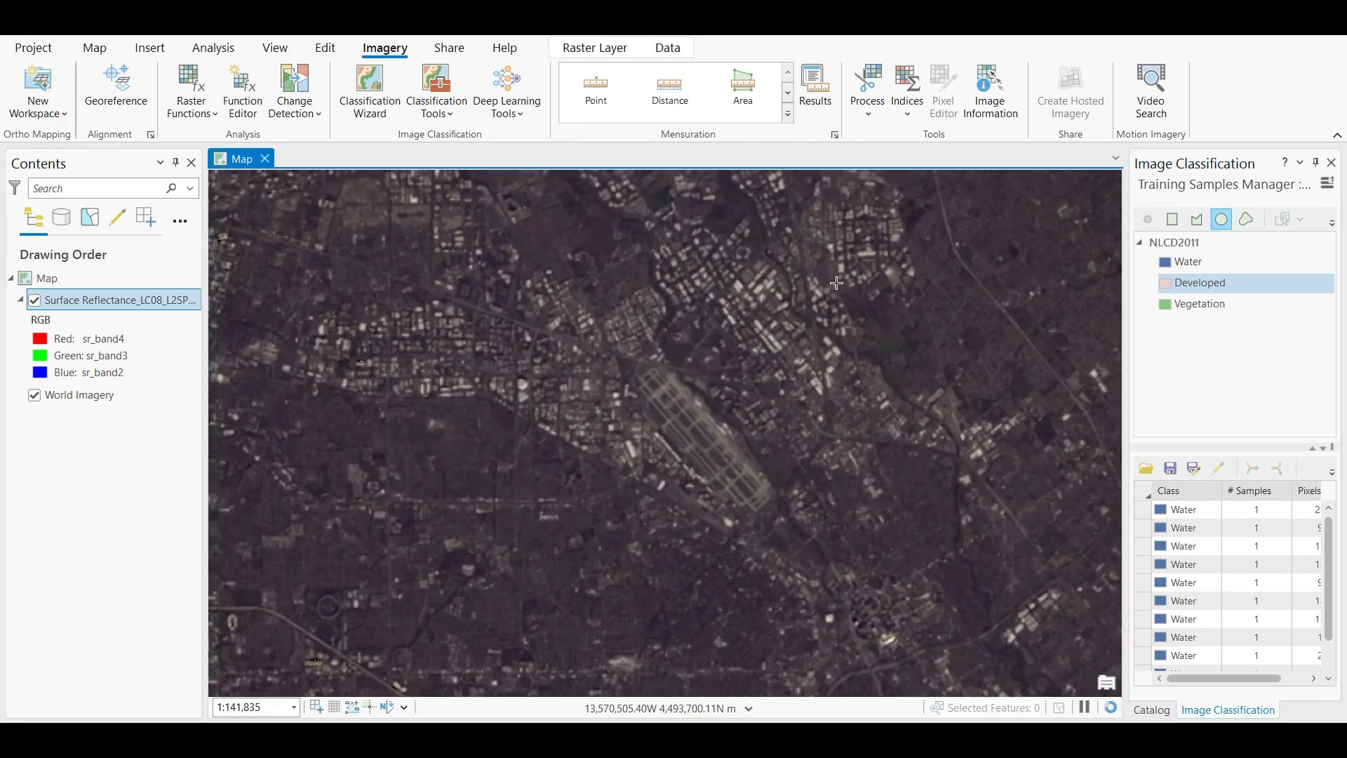
{"action": "scroll", "coordinate": [836, 282], "scroll_direction": "up", "scroll_amount": 3}
{"action": "left_click_drag", "start_coordinate": [741, 314], "coordinate": [762, 328]}
{"action": "left_click_drag", "start_coordinate": [916, 459], "coordinate": [590, 68]}
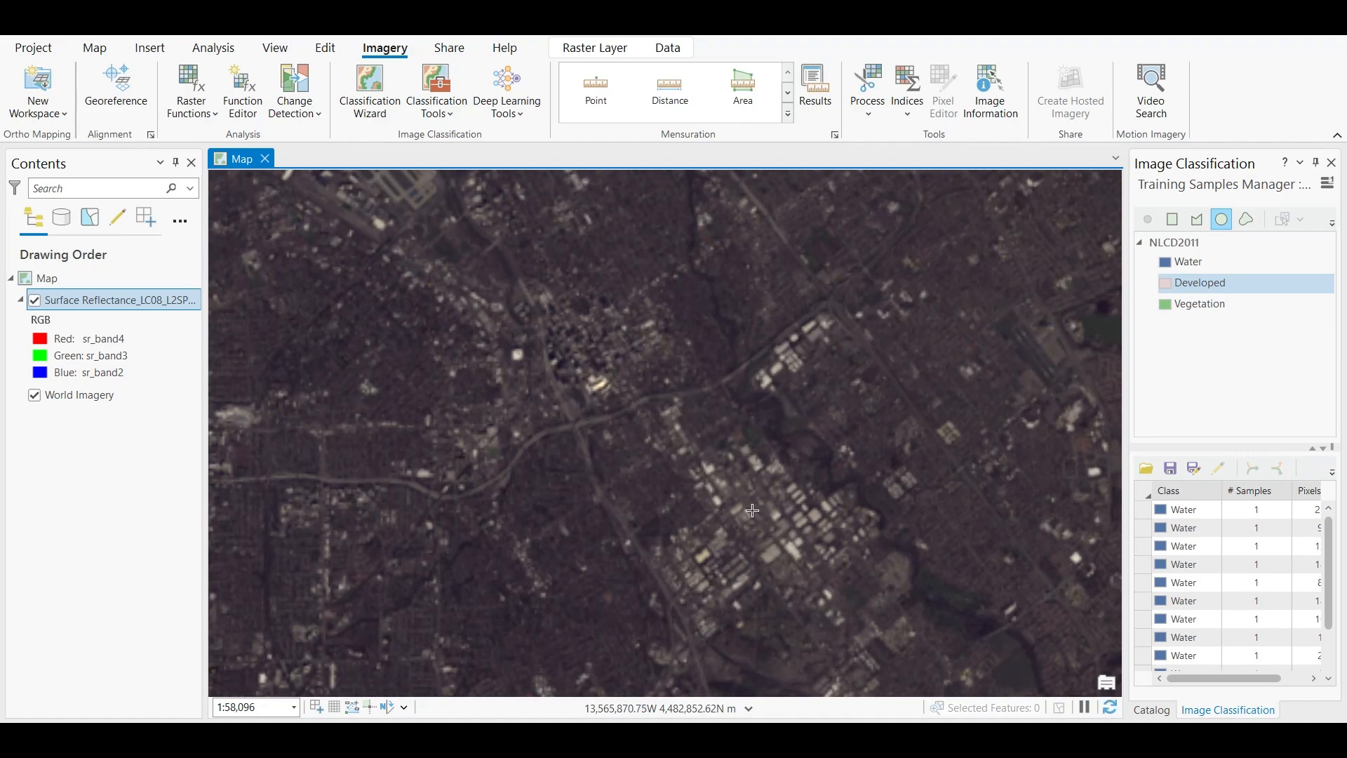
Draw three more circular Developed training samples over the built-up areas strung southeast along the valley
{"action": "scroll", "coordinate": [753, 510], "scroll_direction": "down", "scroll_amount": 10}
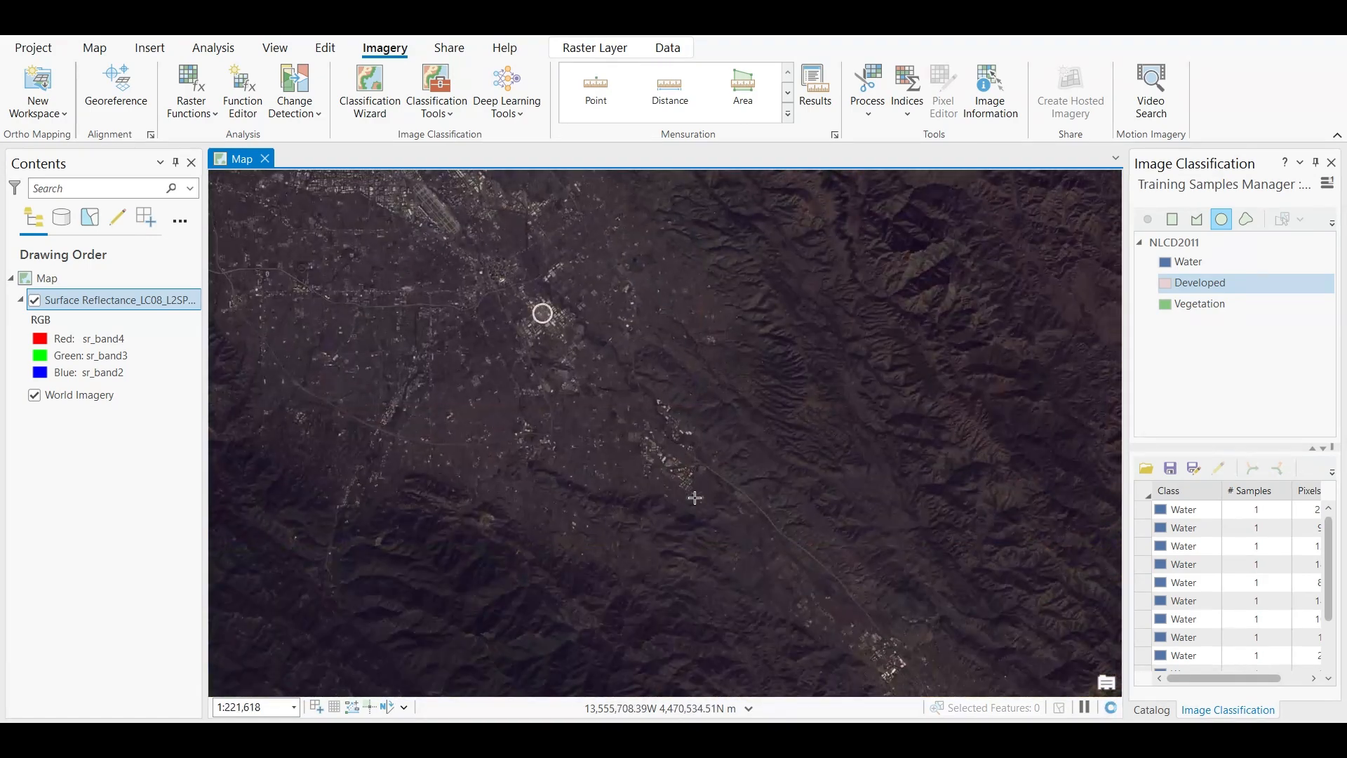
{"action": "scroll", "coordinate": [695, 498], "scroll_direction": "up", "scroll_amount": 5}
{"action": "left_click_drag", "start_coordinate": [515, 293], "coordinate": [534, 302]}
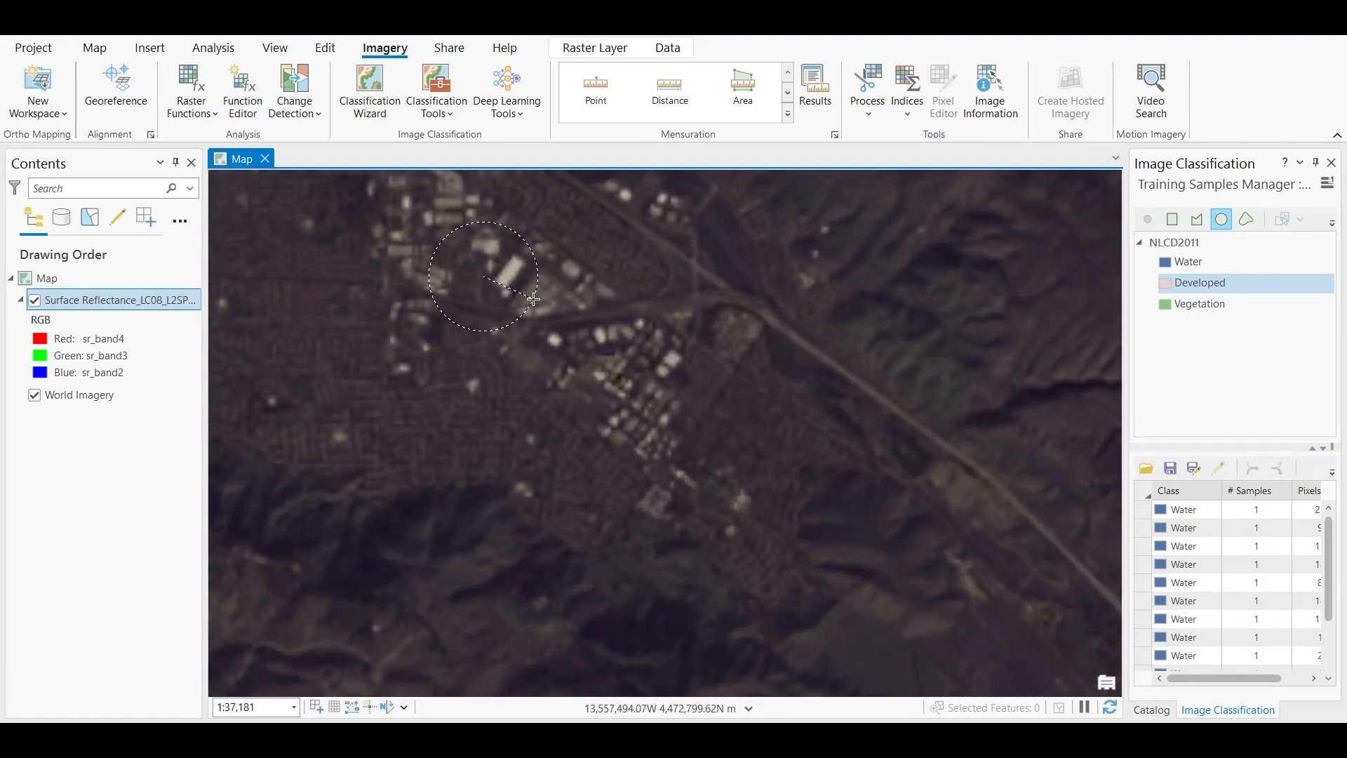
{"action": "scroll", "coordinate": [623, 439], "scroll_direction": "down", "scroll_amount": 6}
{"action": "left_click_drag", "start_coordinate": [902, 637], "coordinate": [610, 338]}
{"action": "scroll", "coordinate": [746, 489], "scroll_direction": "up", "scroll_amount": 6}
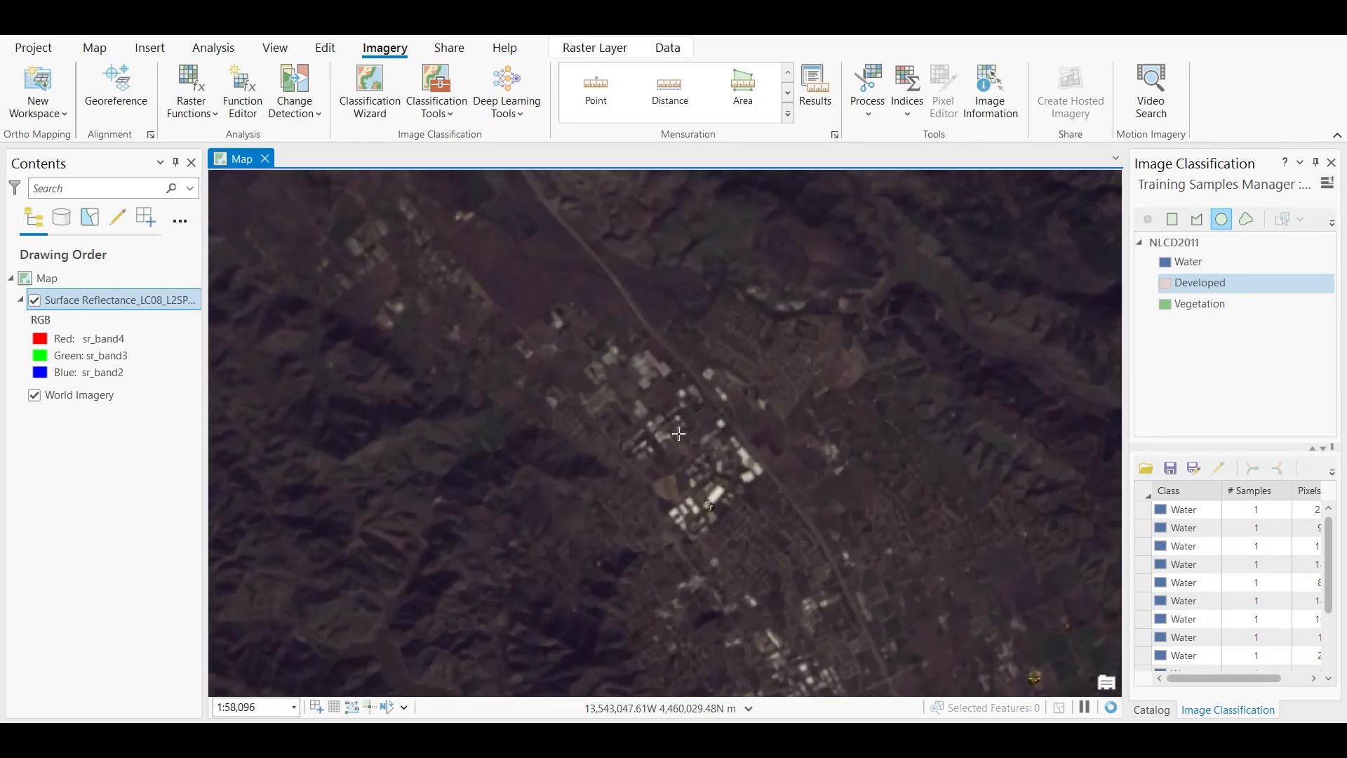
{"action": "scroll", "coordinate": [726, 461], "scroll_direction": "down", "scroll_amount": 6}
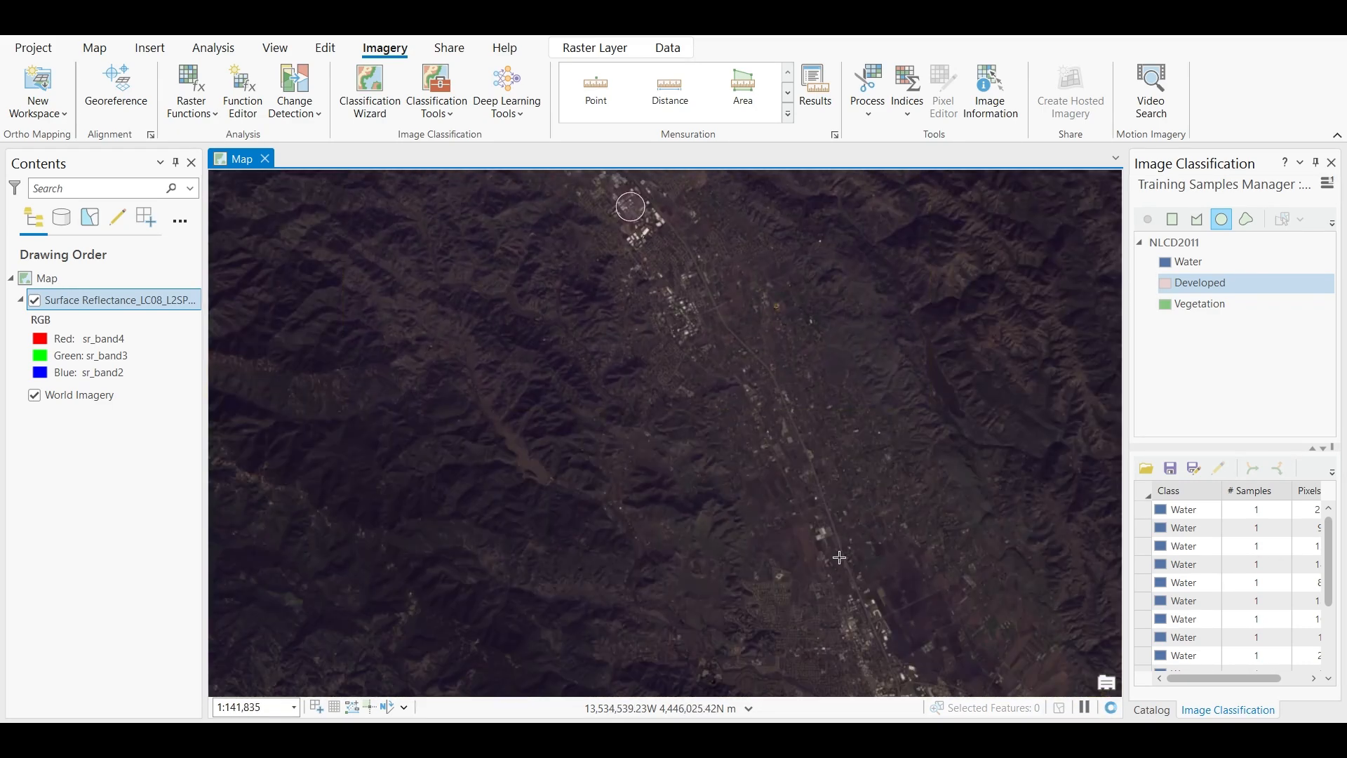
{"action": "scroll", "coordinate": [654, 379], "scroll_direction": "up", "scroll_amount": 9}
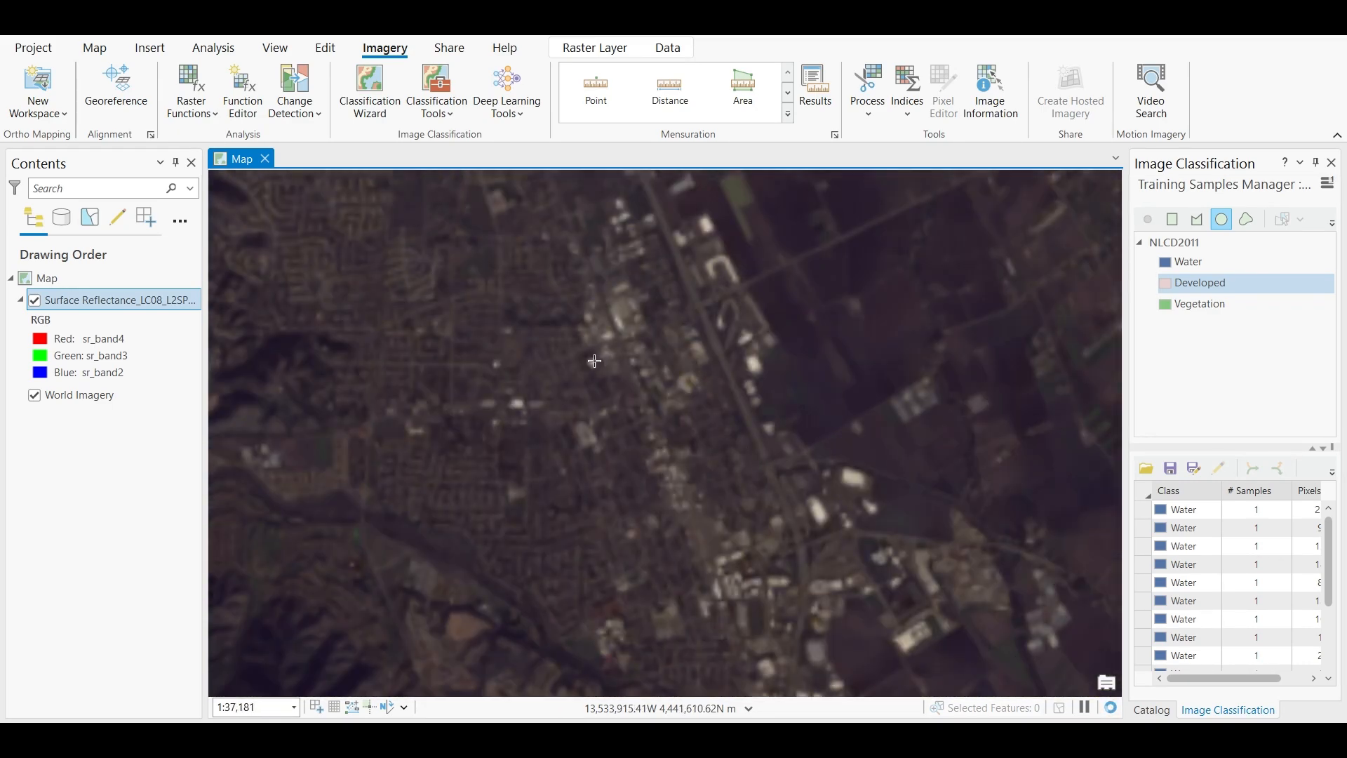
Draw a circular Developed training sample over the residential town west of the valley, near the coast
{"action": "scroll", "coordinate": [706, 398], "scroll_direction": "down", "scroll_amount": 6}
{"action": "left_click_drag", "start_coordinate": [761, 596], "coordinate": [1112, 333]}
{"action": "scroll", "coordinate": [510, 494], "scroll_direction": "down", "scroll_amount": 2}
{"action": "scroll", "coordinate": [510, 494], "scroll_direction": "up", "scroll_amount": 6}
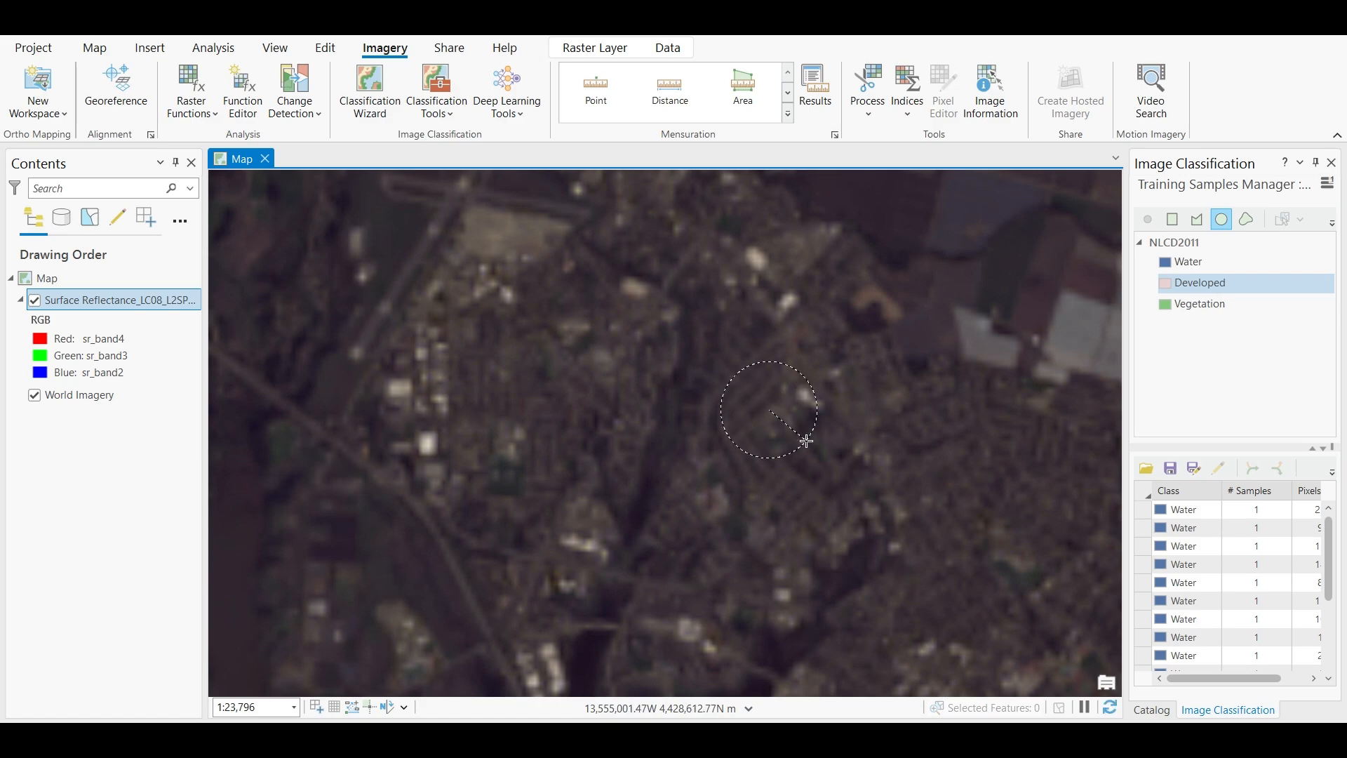
Draw three circular Developed training samples around the airfield at the bay's south end: west of its runways, south of it and farther west
{"action": "scroll", "coordinate": [806, 440], "scroll_direction": "down", "scroll_amount": 10}
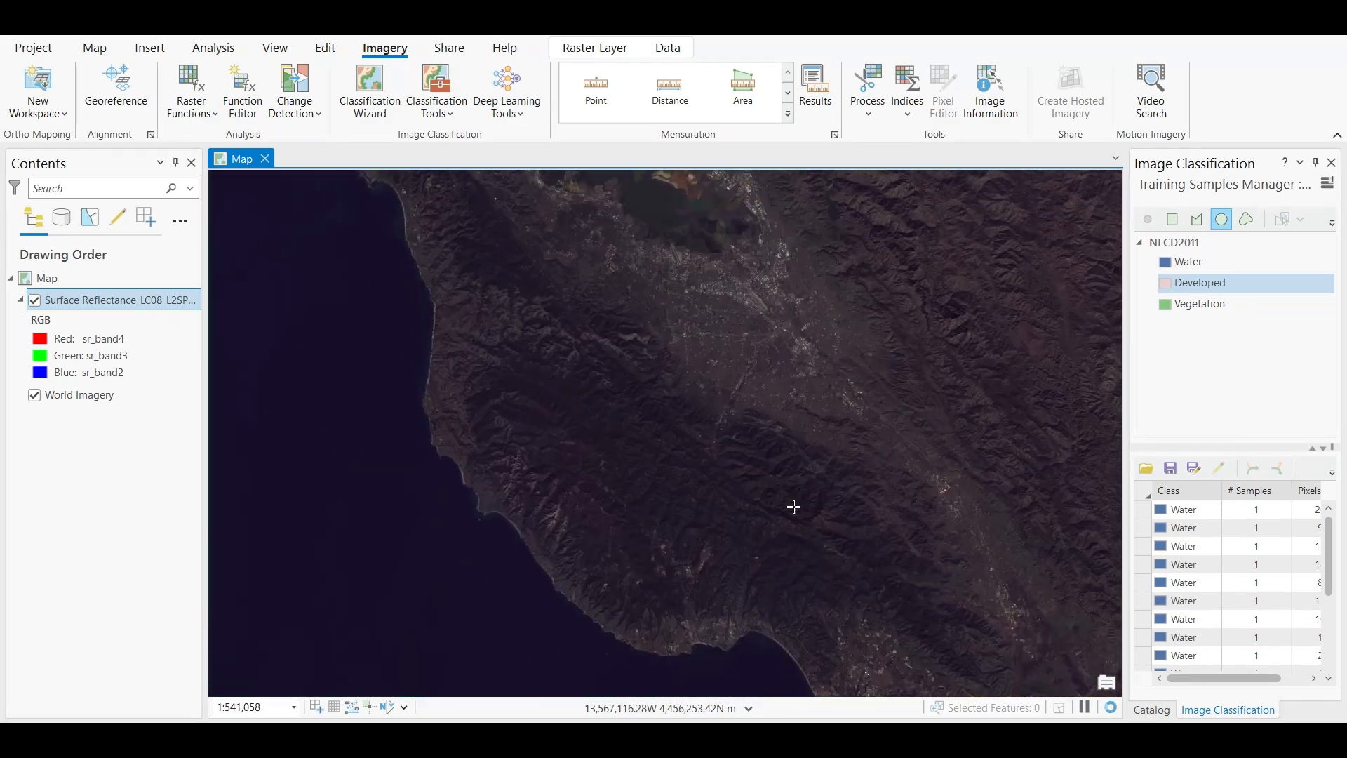
{"action": "scroll", "coordinate": [457, 292], "scroll_direction": "up", "scroll_amount": 7}
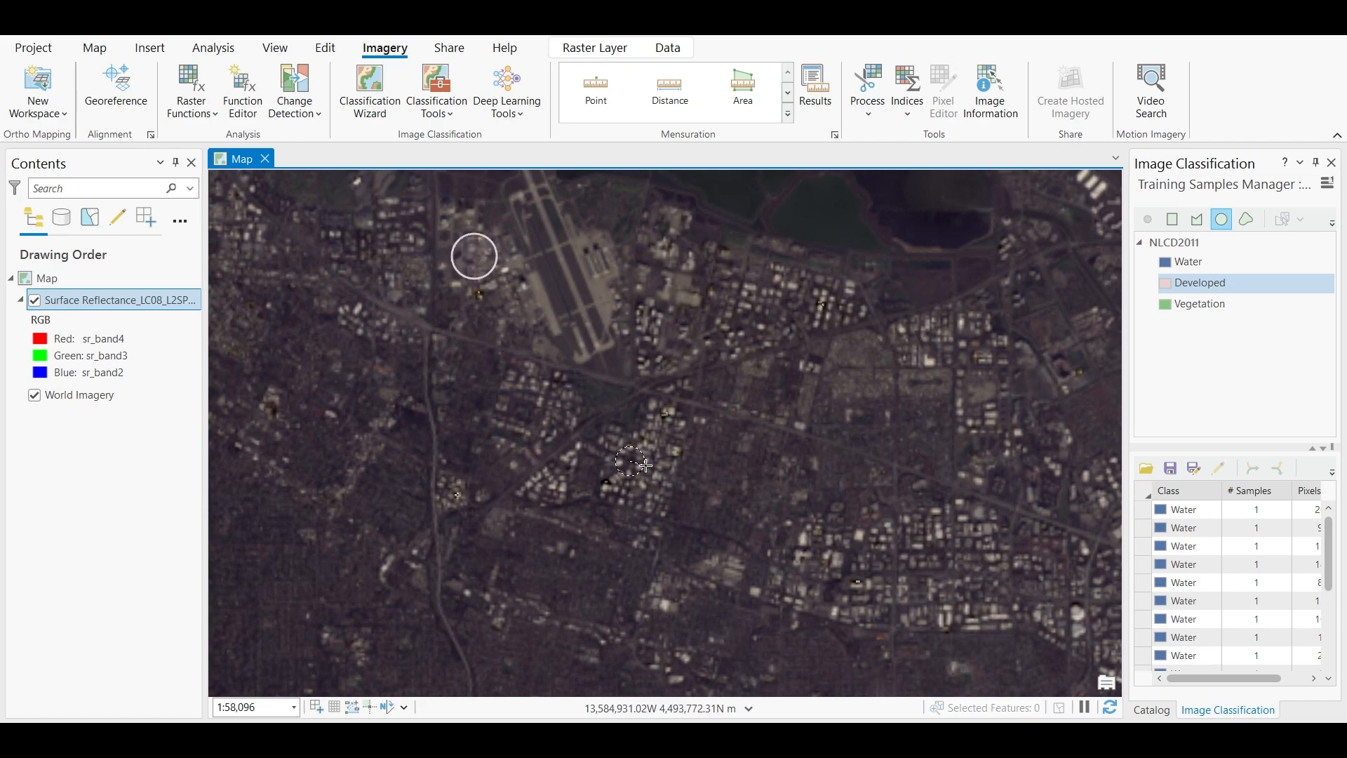
{"action": "left_click_drag", "start_coordinate": [533, 454], "coordinate": [1035, 518]}
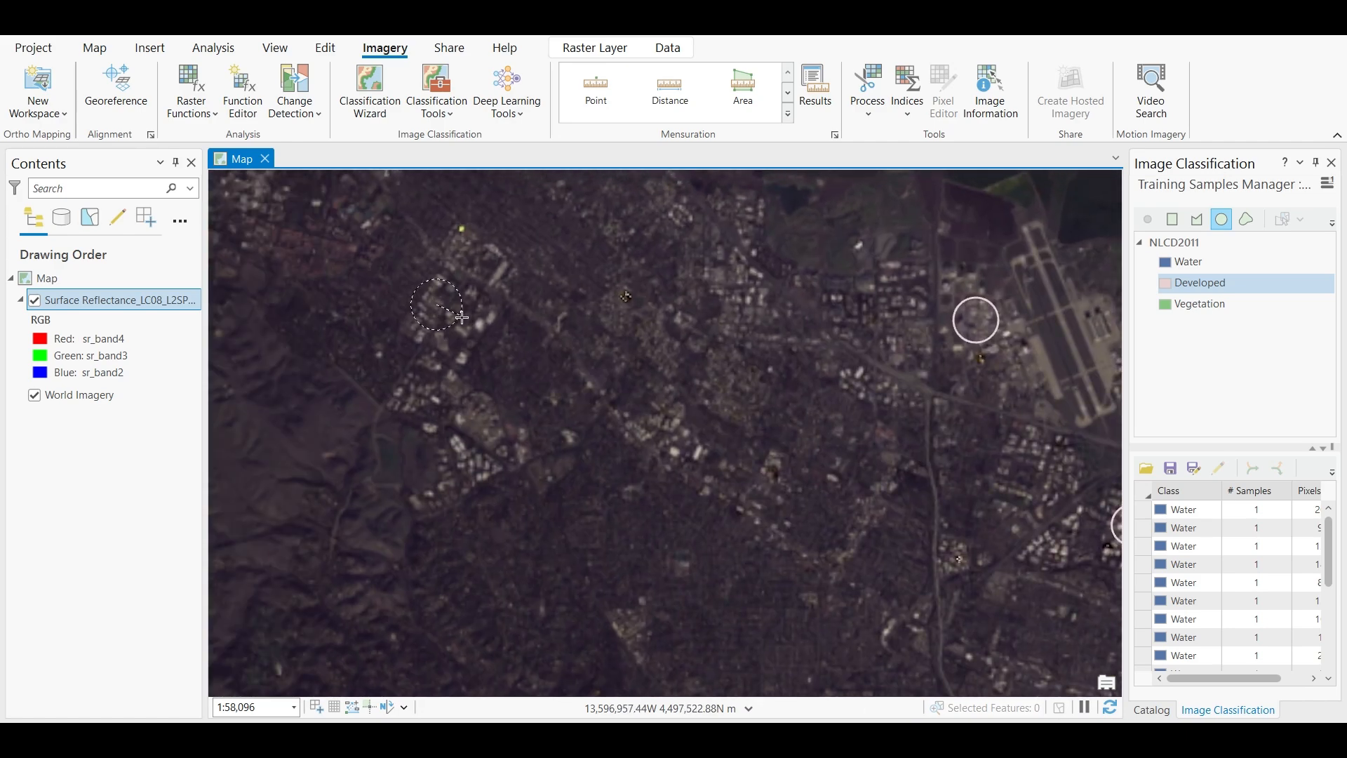
{"action": "left_click_drag", "start_coordinate": [462, 318], "coordinate": [467, 320]}
Draw a circular Developed training sample over the urban area just northeast of the orange salt ponds
{"action": "scroll", "coordinate": [473, 330], "scroll_direction": "down", "scroll_amount": 3}
{"action": "left_click_drag", "start_coordinate": [676, 393], "coordinate": [596, 607]}
{"action": "scroll", "coordinate": [656, 329], "scroll_direction": "up", "scroll_amount": 2}
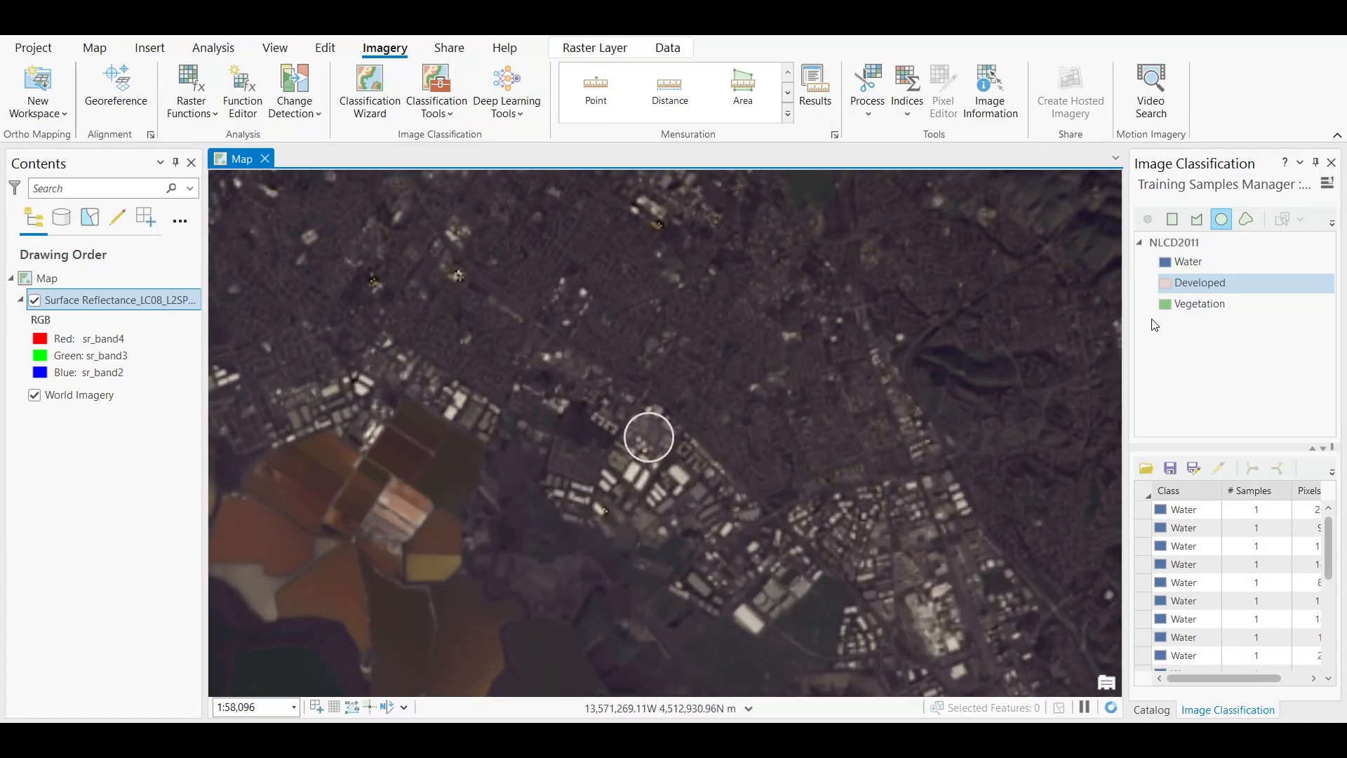
For the Vegetation class, draw a small circular training sample in the hills east of the bay and a larger one southeast of the reservoir
{"action": "left_click", "coordinate": [1193, 304]}
{"action": "scroll", "coordinate": [474, 618], "scroll_direction": "down", "scroll_amount": 3}
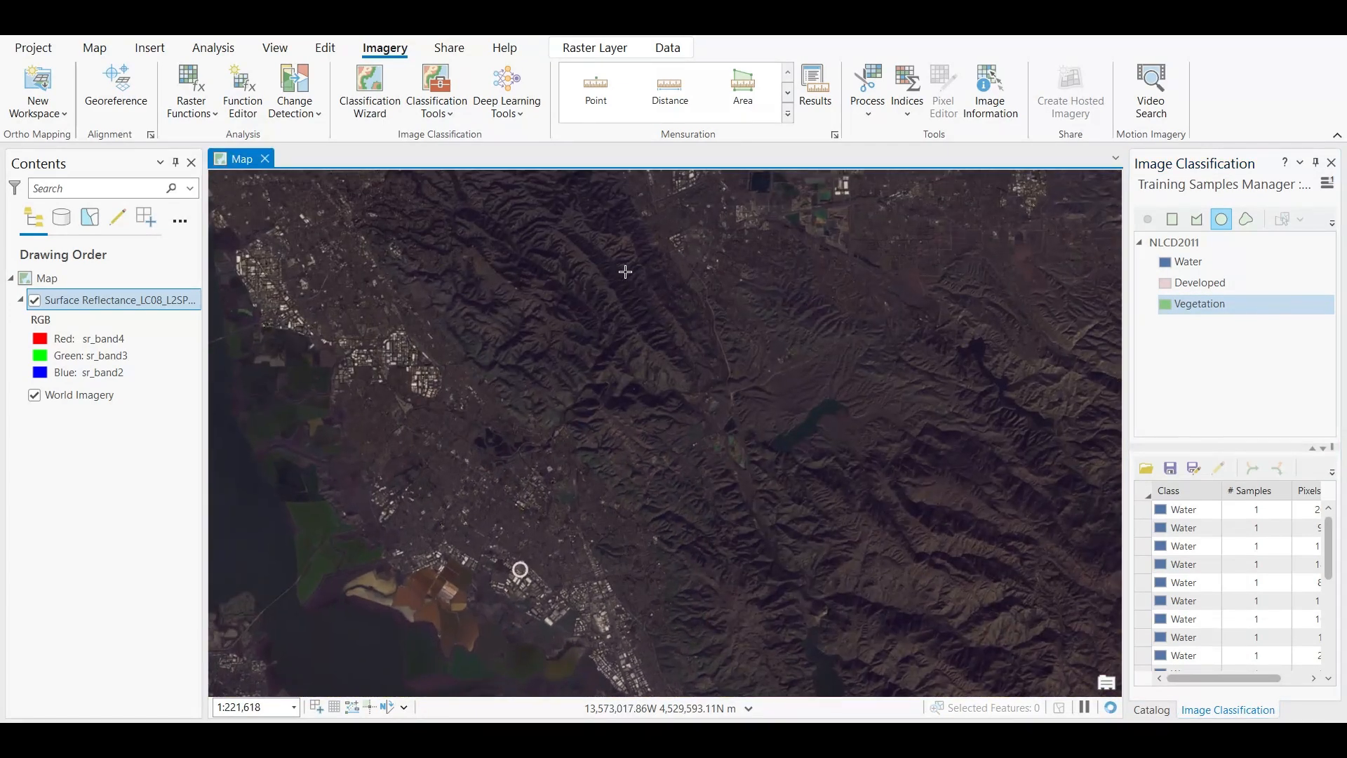
{"action": "scroll", "coordinate": [626, 272], "scroll_direction": "up", "scroll_amount": 3}
{"action": "scroll", "coordinate": [561, 337], "scroll_direction": "down", "scroll_amount": 3}
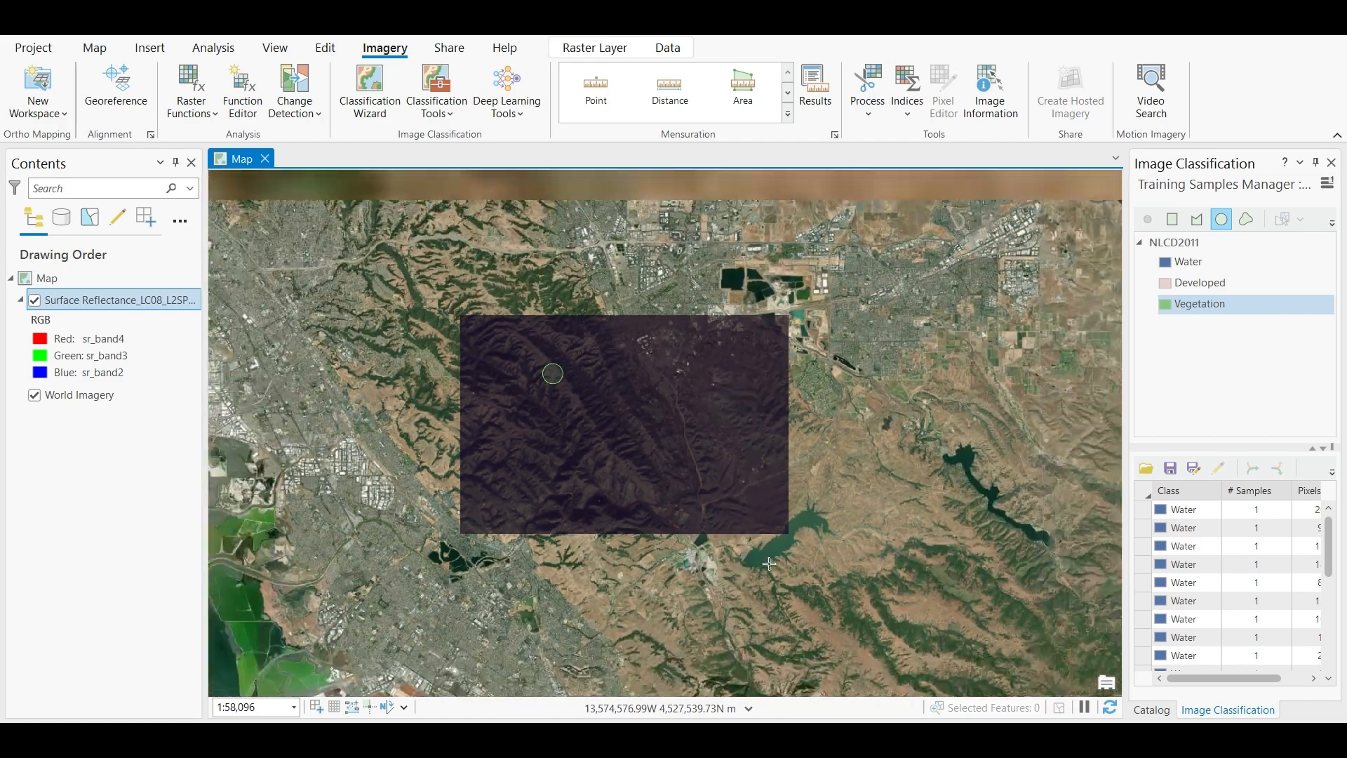
{"action": "left_click_drag", "start_coordinate": [773, 596], "coordinate": [614, 412]}
{"action": "scroll", "coordinate": [653, 400], "scroll_direction": "up", "scroll_amount": 1}
{"action": "left_click_drag", "start_coordinate": [710, 333], "coordinate": [756, 381]}
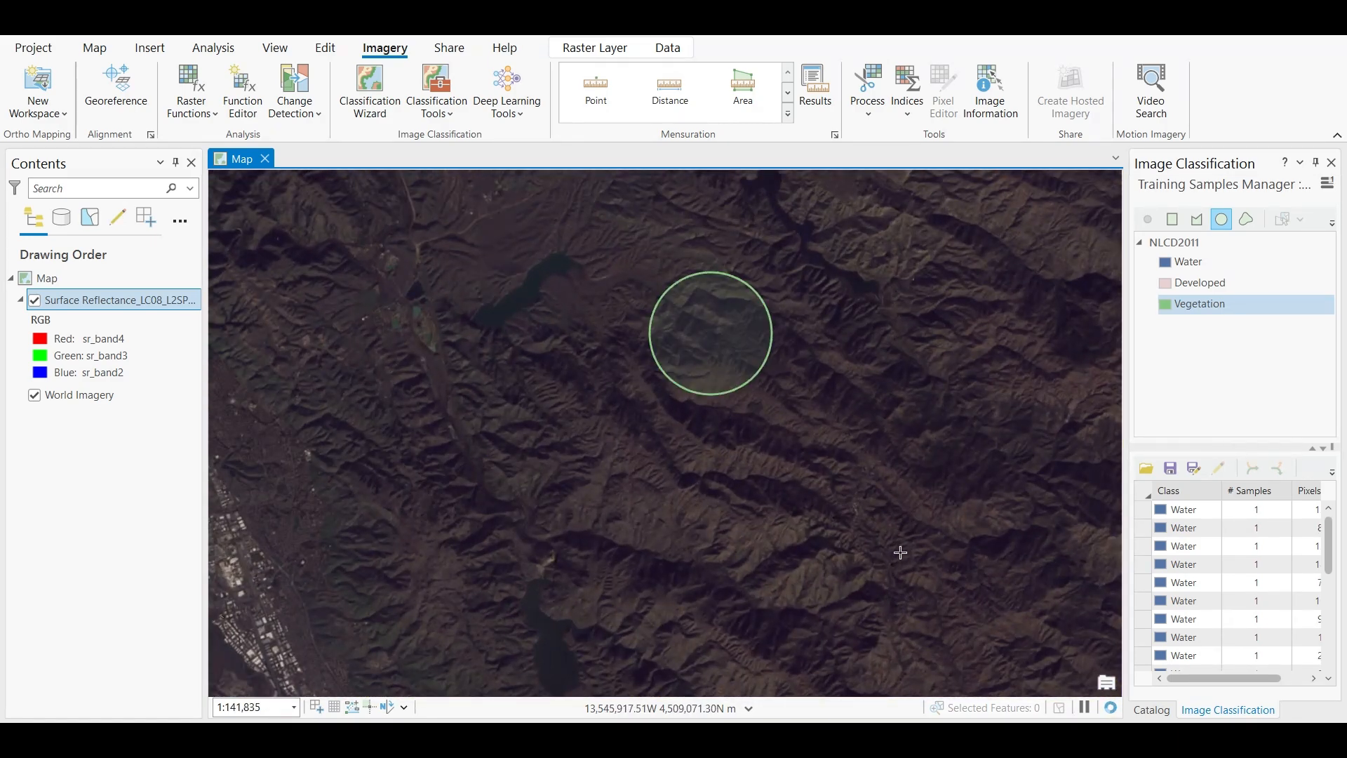
Draw two more circular Vegetation training samples farther southeast in the mountains east of the valley
{"action": "left_click_drag", "start_coordinate": [899, 550], "coordinate": [616, 210]}
{"action": "left_click_drag", "start_coordinate": [760, 428], "coordinate": [815, 467]}
{"action": "scroll", "coordinate": [815, 491], "scroll_direction": "down", "scroll_amount": 2}
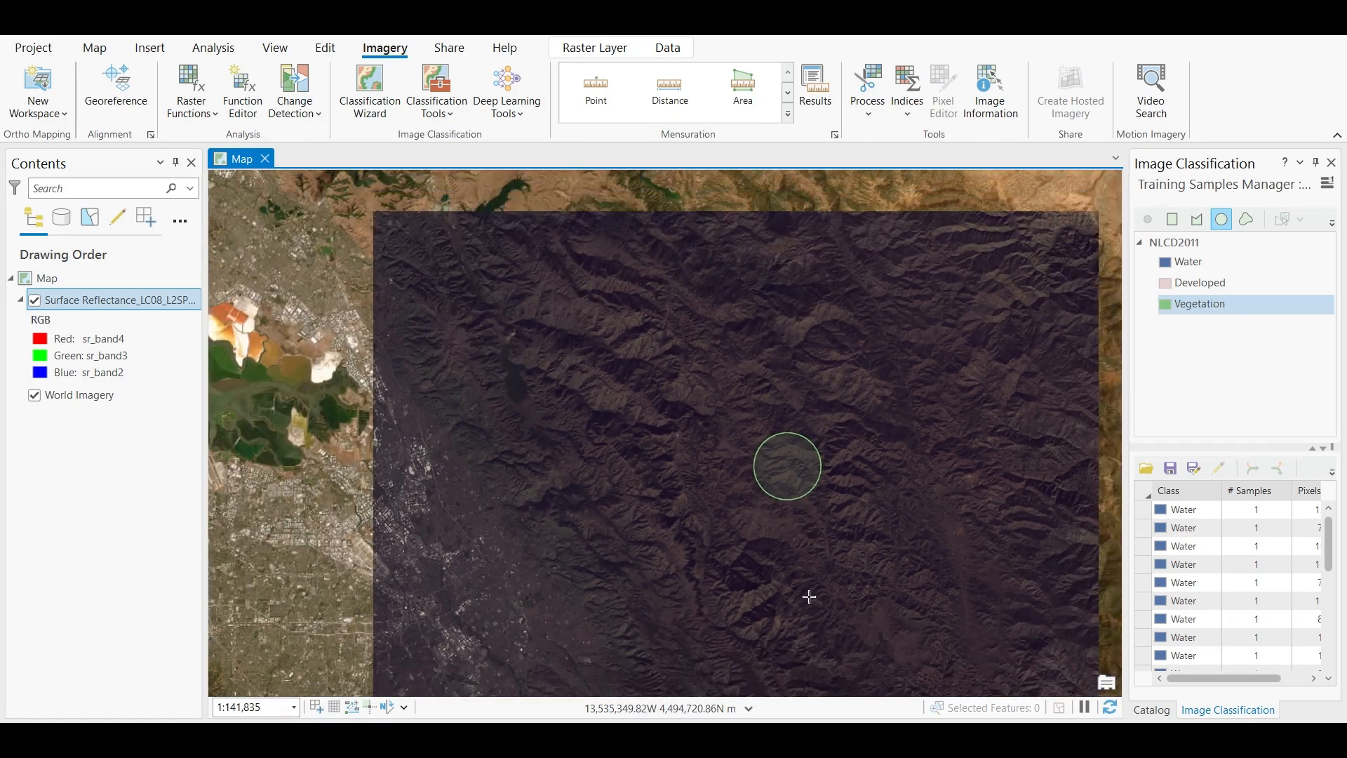
{"action": "left_click_drag", "start_coordinate": [809, 600], "coordinate": [767, 234]}
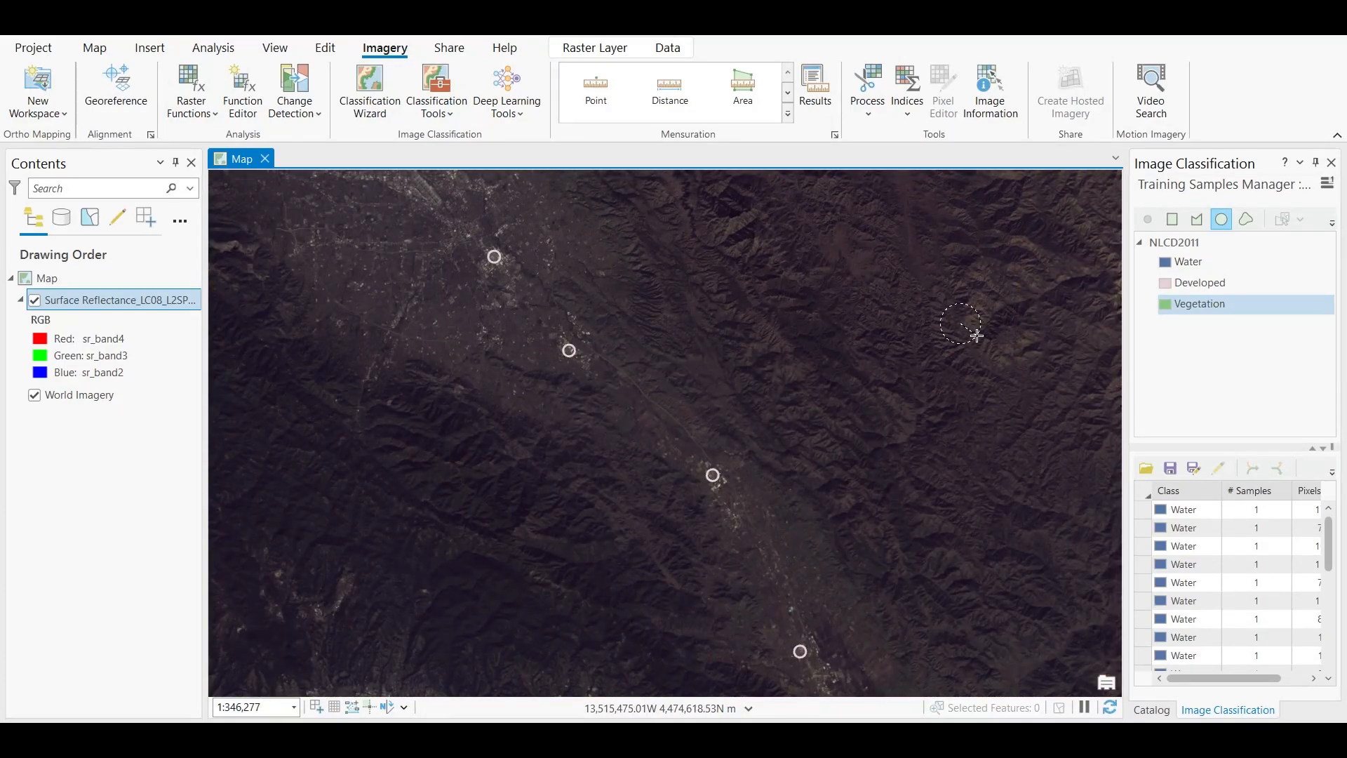
{"action": "left_click_drag", "start_coordinate": [978, 336], "coordinate": [987, 343]}
Draw four circular Vegetation training samples across the mountains between the valley and the ocean coast
{"action": "left_click_drag", "start_coordinate": [480, 466], "coordinate": [489, 471]}
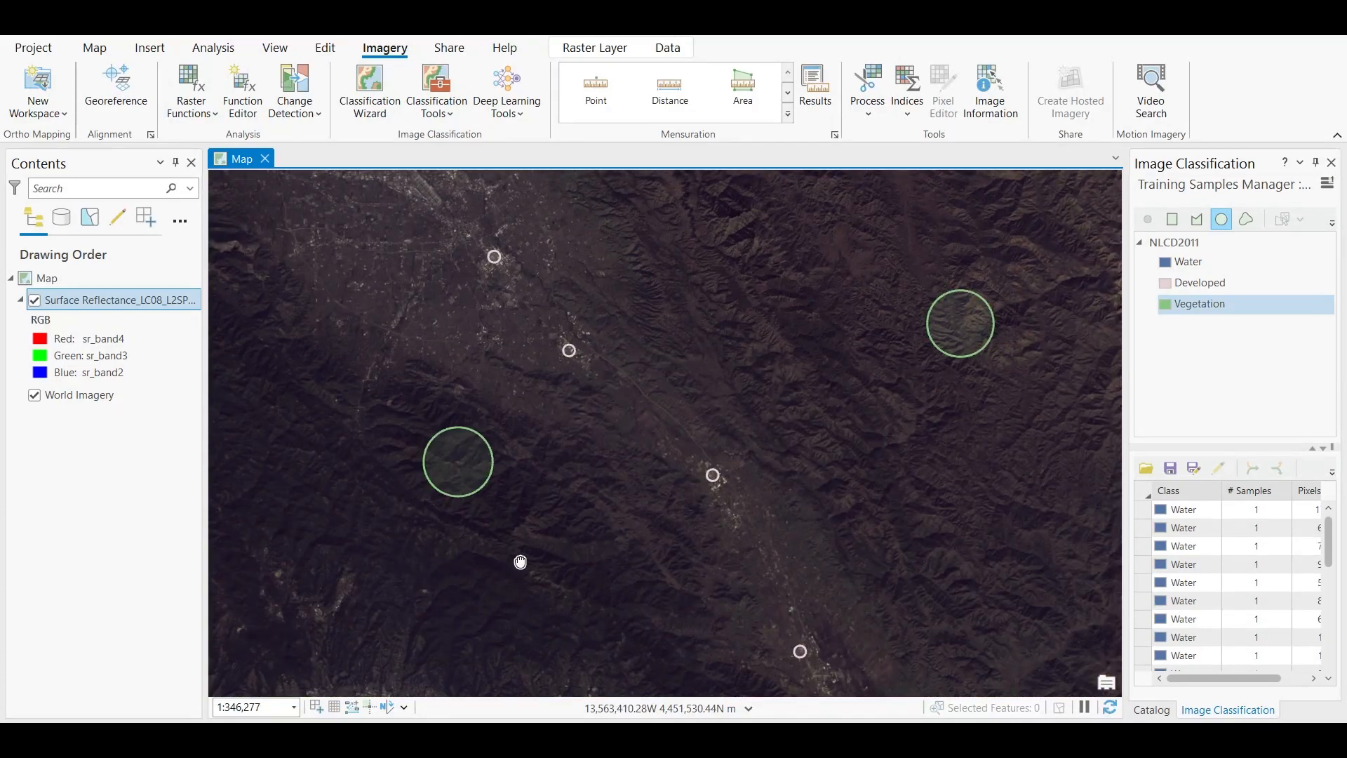
{"action": "left_click_drag", "start_coordinate": [520, 561], "coordinate": [673, 299]}
{"action": "scroll", "coordinate": [656, 367], "scroll_direction": "down", "scroll_amount": 2}
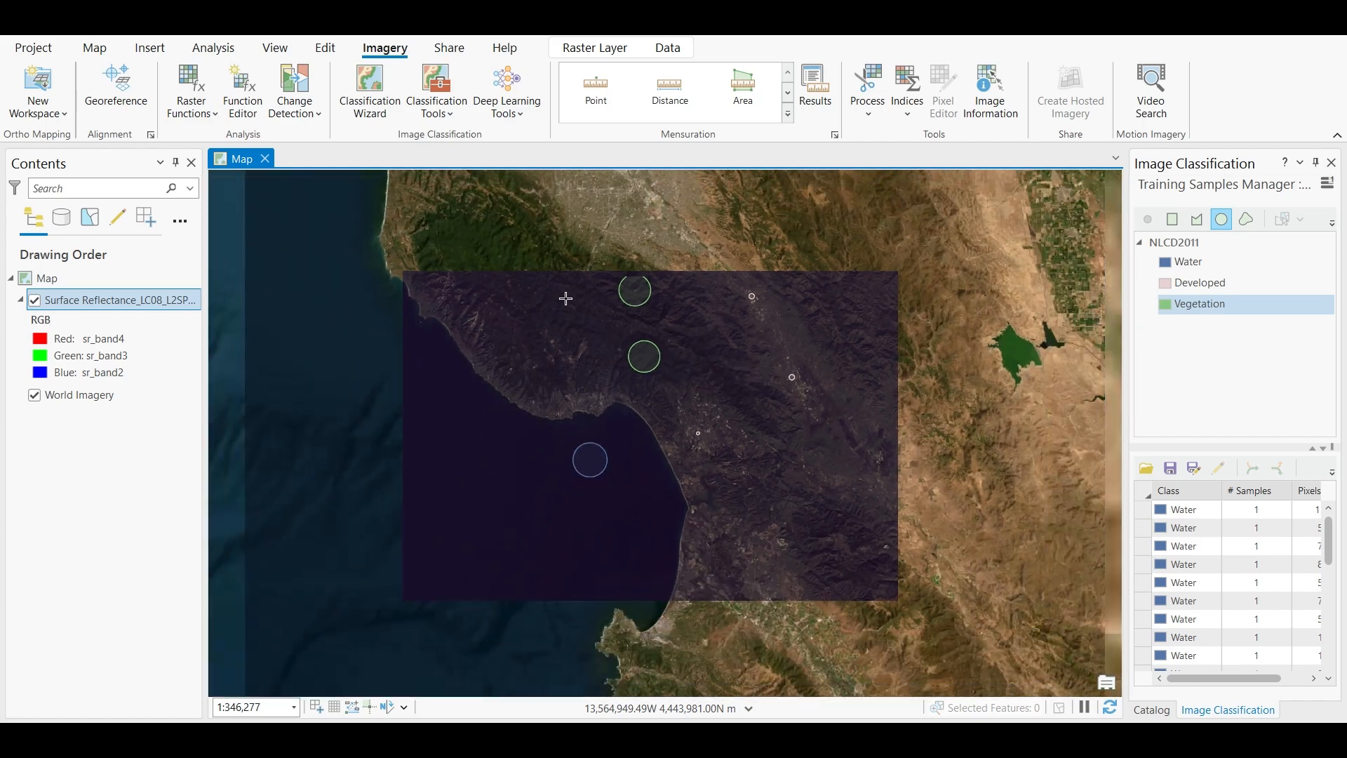
{"action": "left_click_drag", "start_coordinate": [512, 220], "coordinate": [608, 418]}
{"action": "scroll", "coordinate": [607, 435], "scroll_direction": "up", "scroll_amount": 3}
{"action": "left_click_drag", "start_coordinate": [518, 479], "coordinate": [559, 480]}
{"action": "left_click_drag", "start_coordinate": [415, 252], "coordinate": [439, 270]}
Draw two circular Vegetation training samples in the hills northeast of the bay, south of the cloud cover
{"action": "scroll", "coordinate": [484, 288], "scroll_direction": "down", "scroll_amount": 2}
{"action": "mouse_move", "coordinate": [617, 375]}
{"action": "left_mouse_down"}
{"action": "mouse_move", "coordinate": [607, 472]}
{"action": "mouse_move", "coordinate": [629, 672]}
{"action": "left_mouse_up"}
{"action": "scroll", "coordinate": [573, 231], "scroll_direction": "up", "scroll_amount": 2}
{"action": "scroll", "coordinate": [578, 304], "scroll_direction": "up", "scroll_amount": 3}
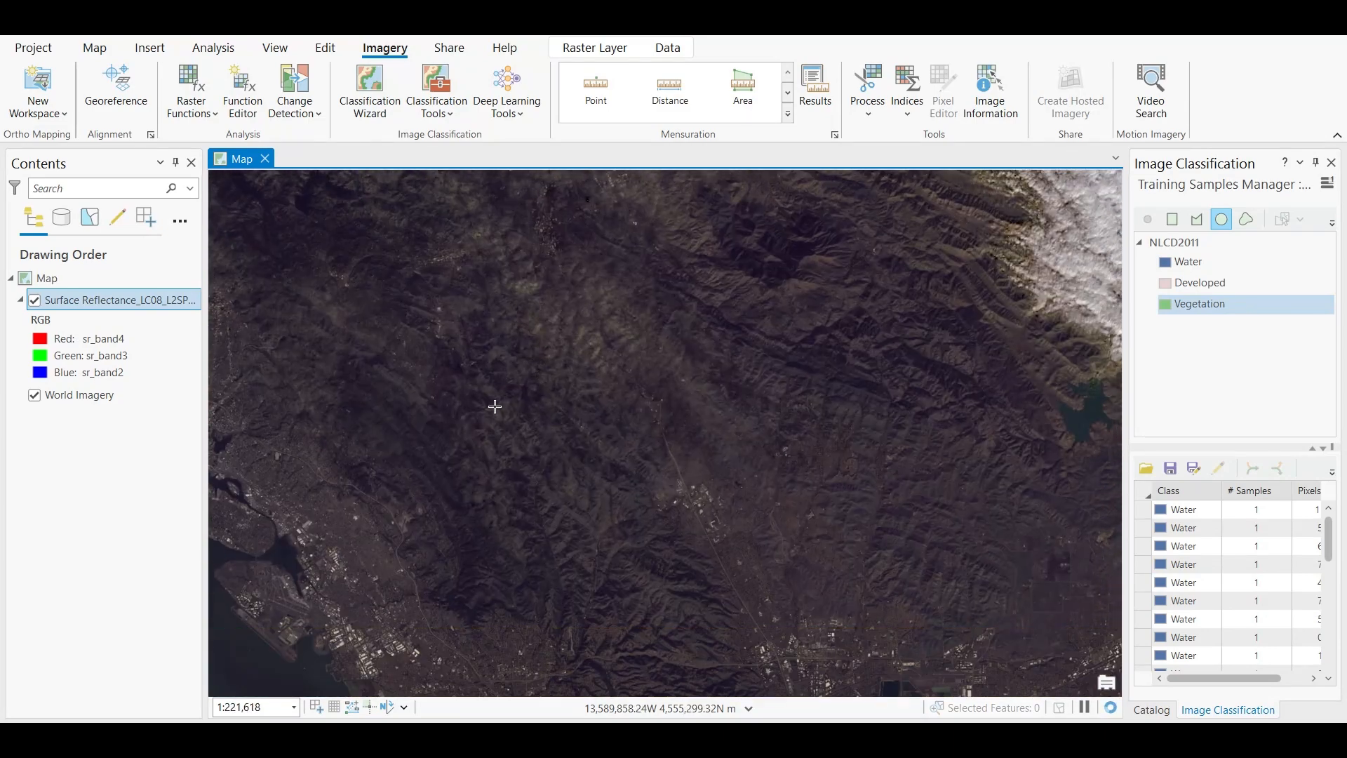
{"action": "left_click_drag", "start_coordinate": [438, 397], "coordinate": [460, 398]}
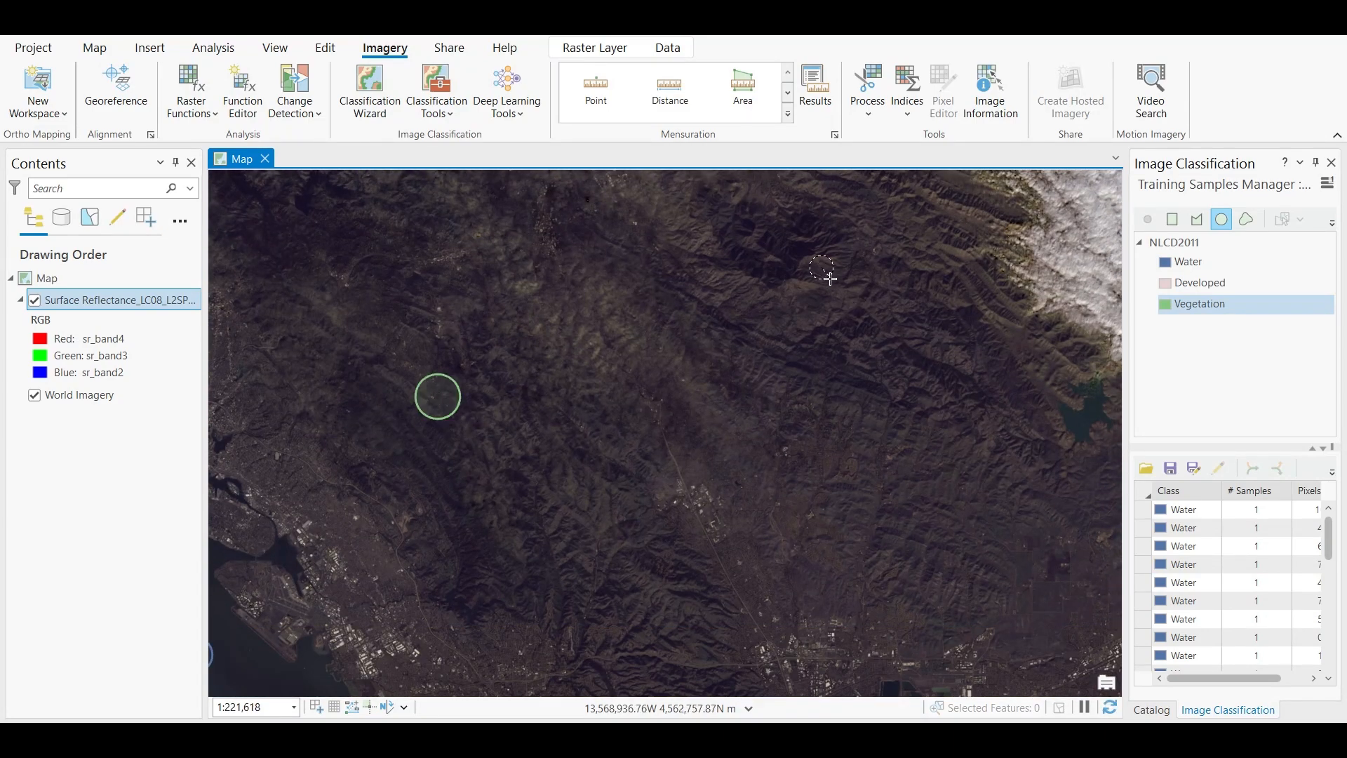
{"action": "left_click_drag", "start_coordinate": [830, 278], "coordinate": [848, 291]}
Save the current training samples as a feature class named Training in the Downloads folder
{"action": "scroll", "coordinate": [780, 554], "scroll_direction": "down", "scroll_amount": 4}
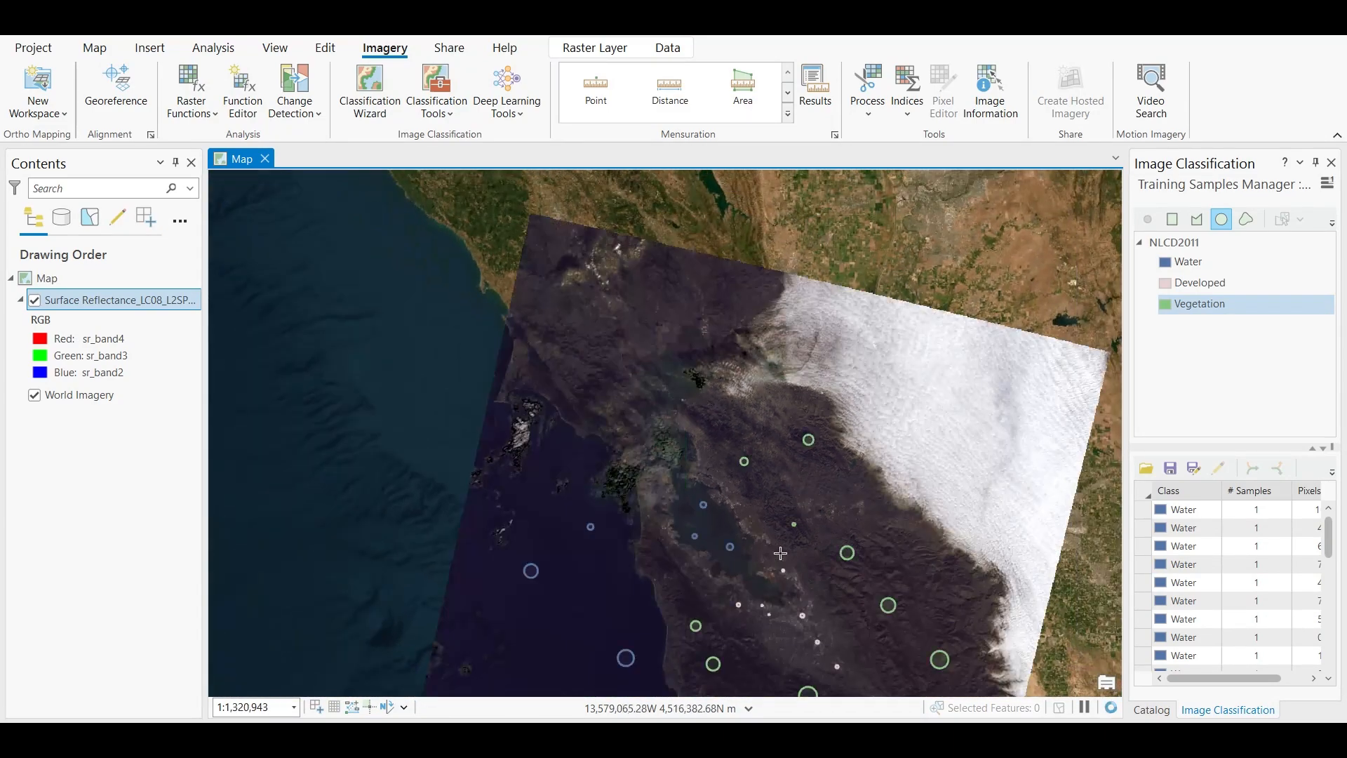
{"action": "left_click_drag", "start_coordinate": [780, 554], "coordinate": [703, 341]}
{"action": "scroll", "coordinate": [705, 365], "scroll_direction": "down", "scroll_amount": 2}
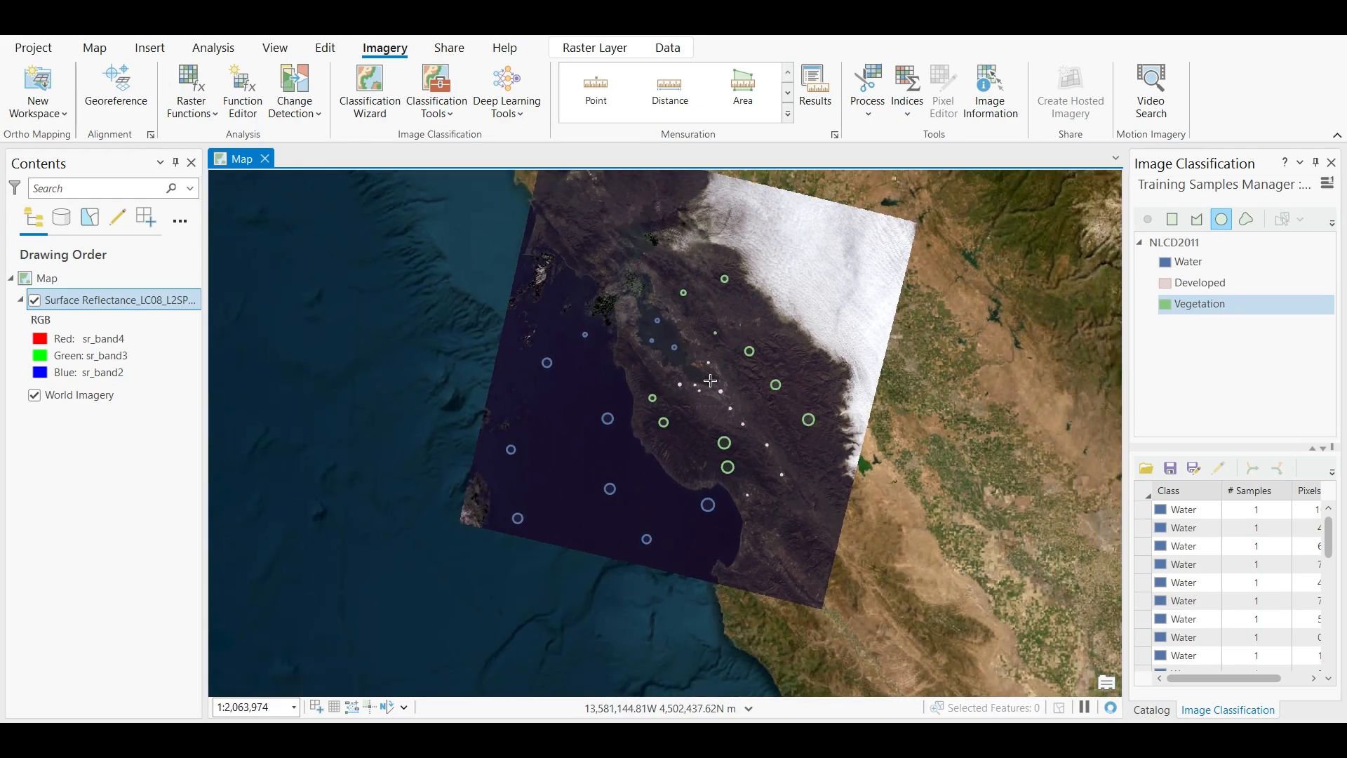
{"action": "left_click", "coordinate": [1173, 467]}
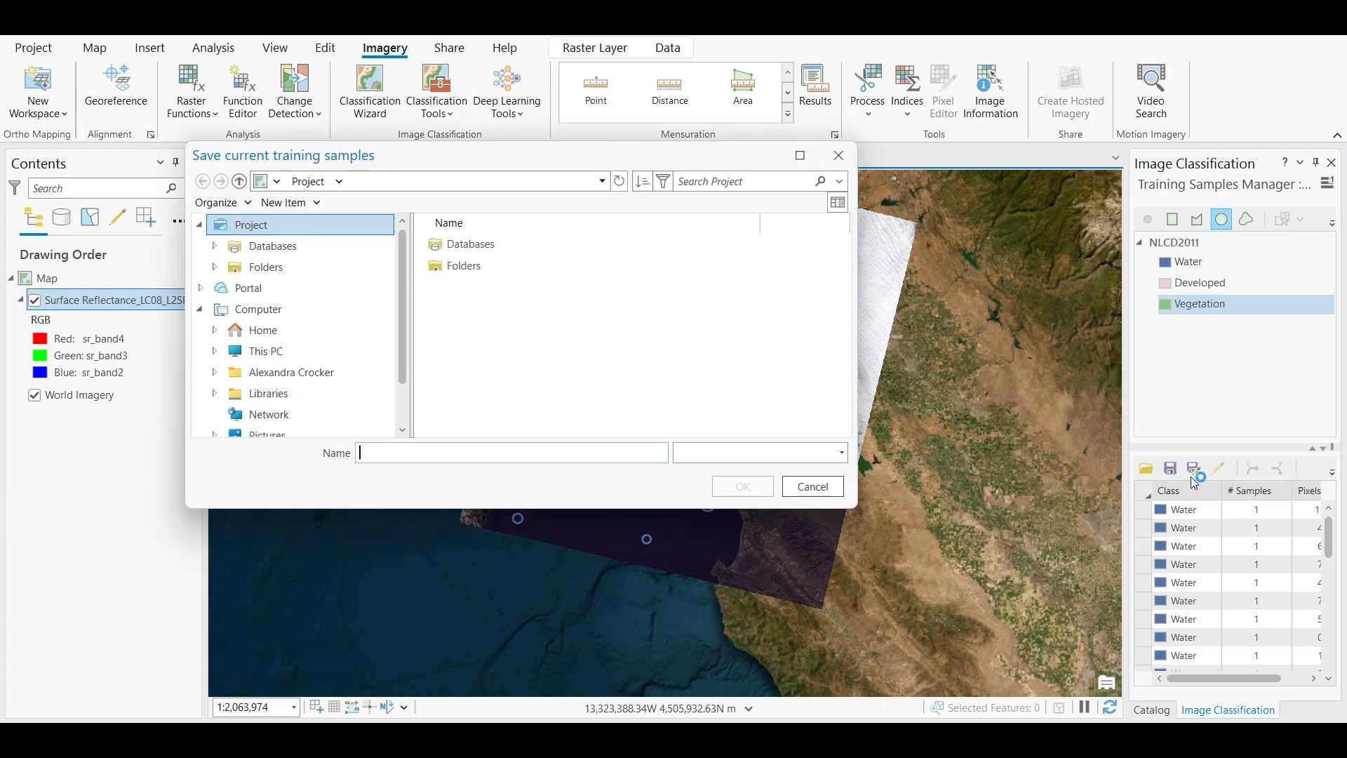
{"action": "scroll", "coordinate": [361, 335], "scroll_direction": "down", "scroll_amount": 1}
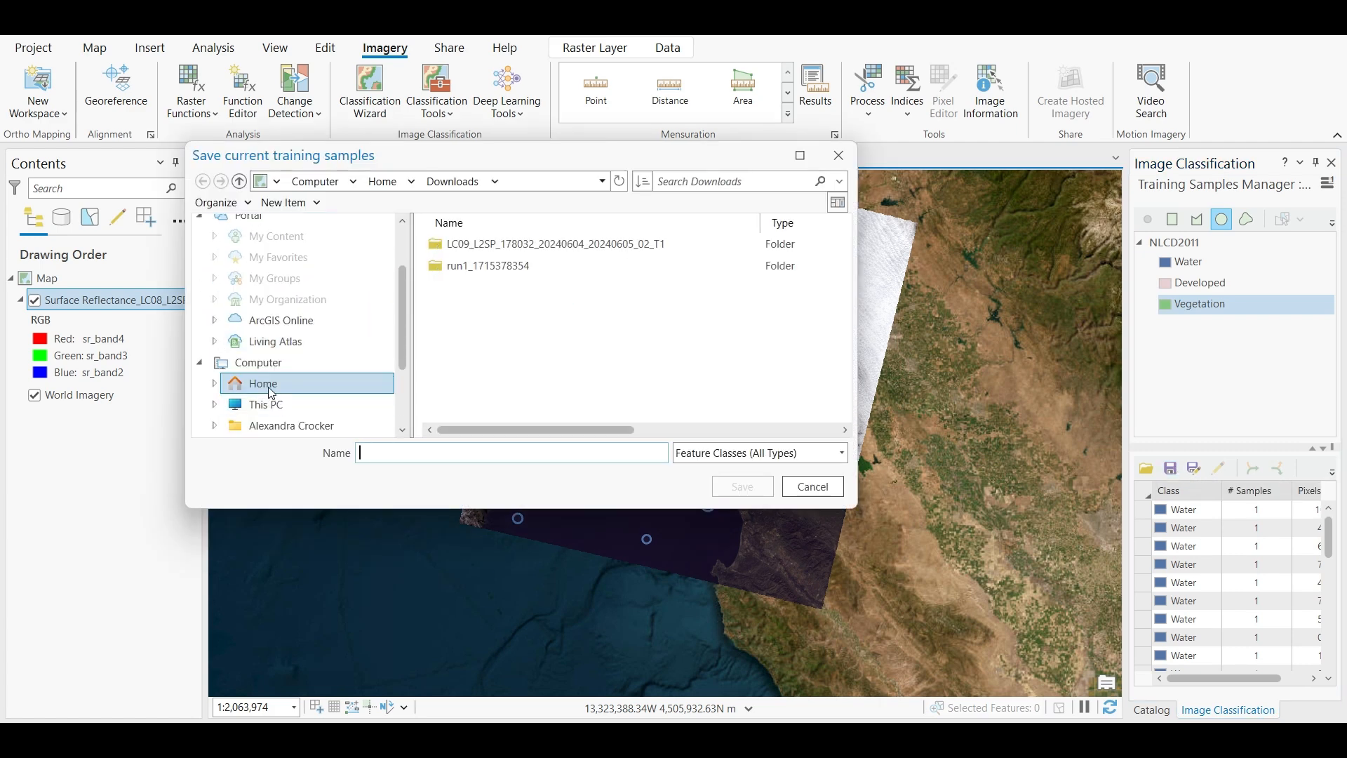
{"action": "left_click", "coordinate": [271, 387]}
{"action": "double_click", "coordinate": [473, 353]}
{"action": "type", "text": "Tra"}
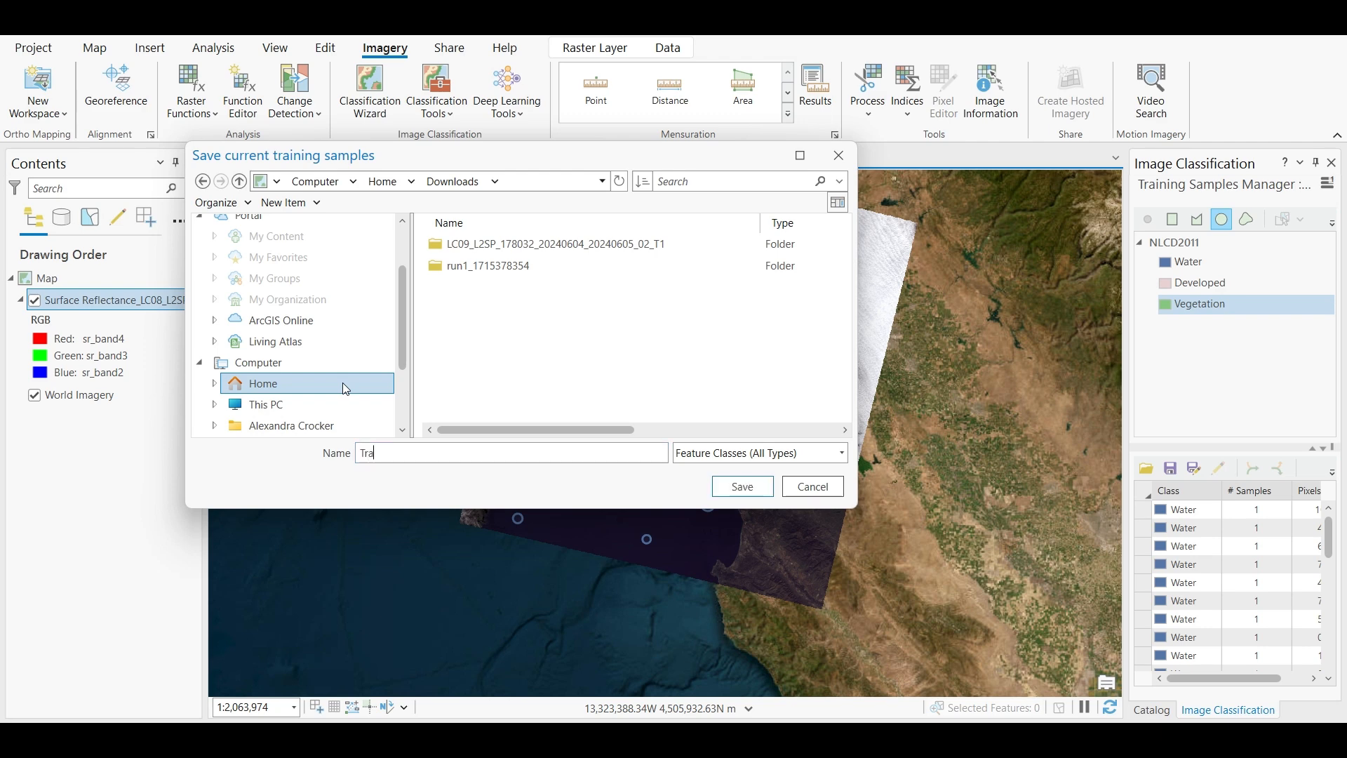
{"action": "type", "text": "ining"}
{"action": "key", "text": "Return"}
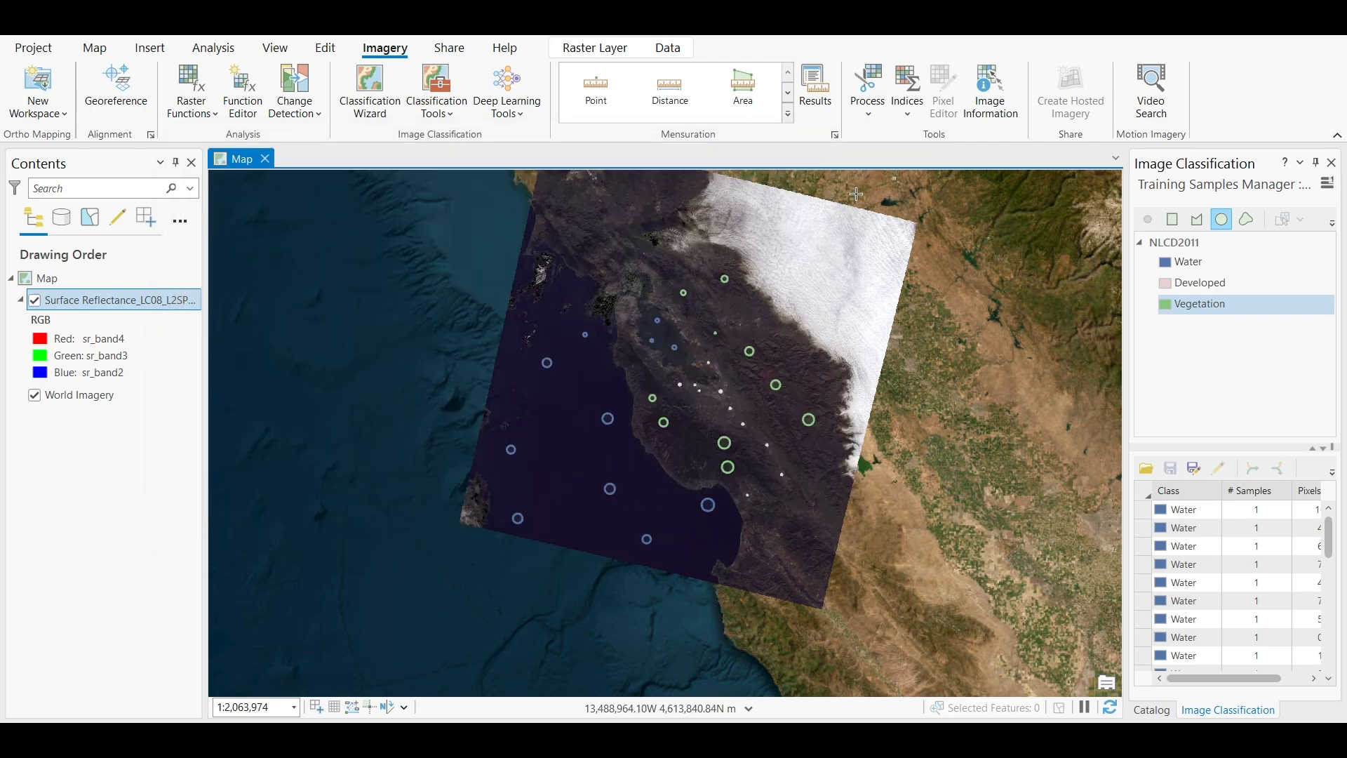
{"action": "scroll", "coordinate": [1186, 565], "scroll_direction": "down", "scroll_amount": 3}
{"action": "scroll", "coordinate": [1186, 565], "scroll_direction": "up", "scroll_amount": 3}
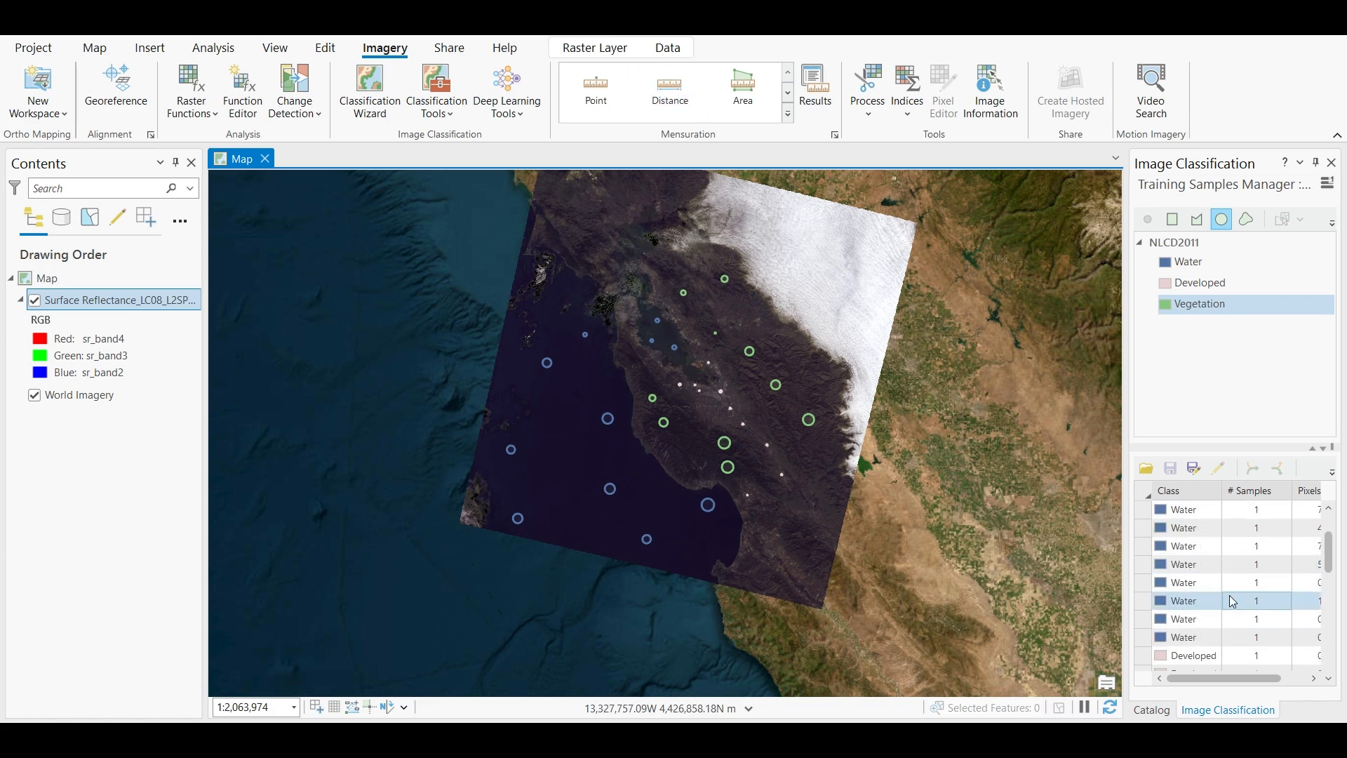
Close the Training Samples Manager without saving the modifications for the current session
{"action": "left_click", "coordinate": [1242, 585]}
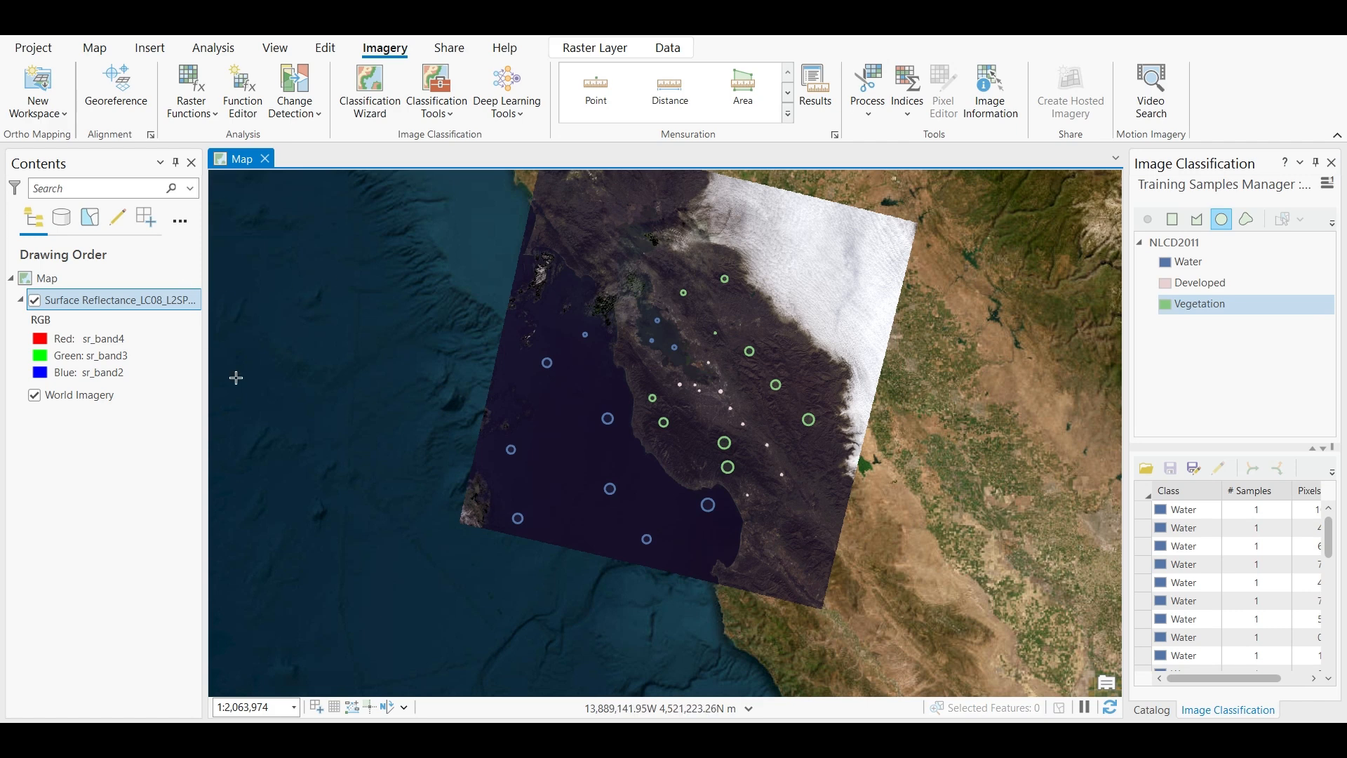
{"action": "scroll", "coordinate": [235, 351], "scroll_direction": "down", "scroll_amount": 2}
{"action": "left_click_drag", "start_coordinate": [365, 353], "coordinate": [515, 370]}
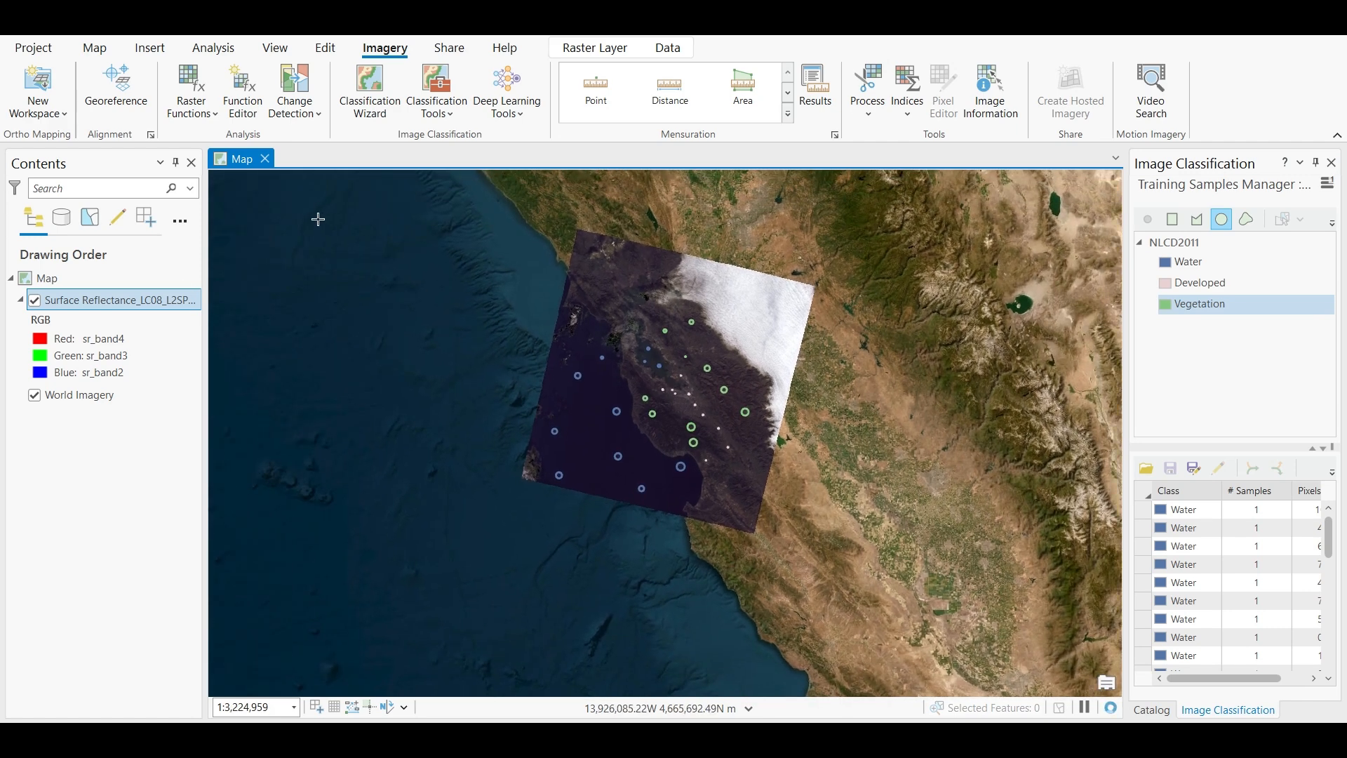
{"action": "left_click", "coordinate": [1331, 165]}
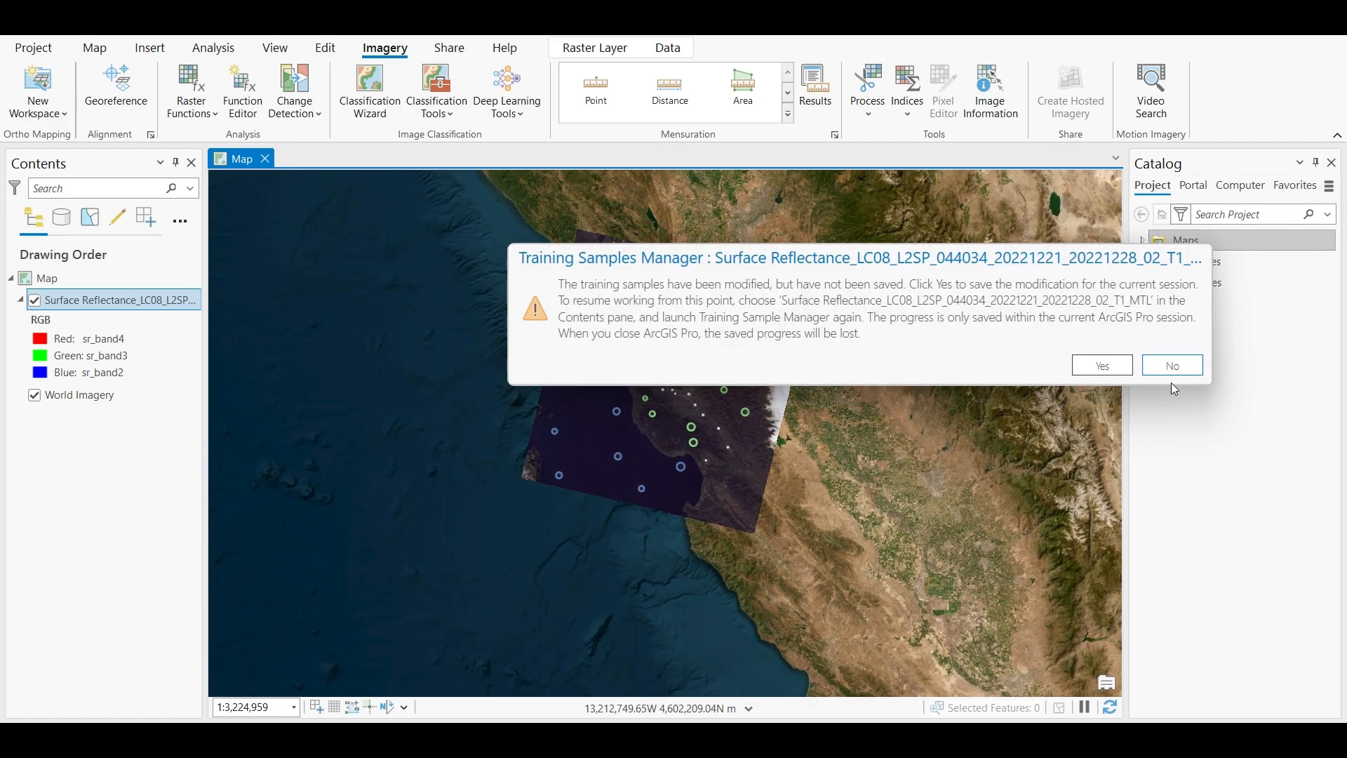
{"action": "left_click", "coordinate": [1161, 360]}
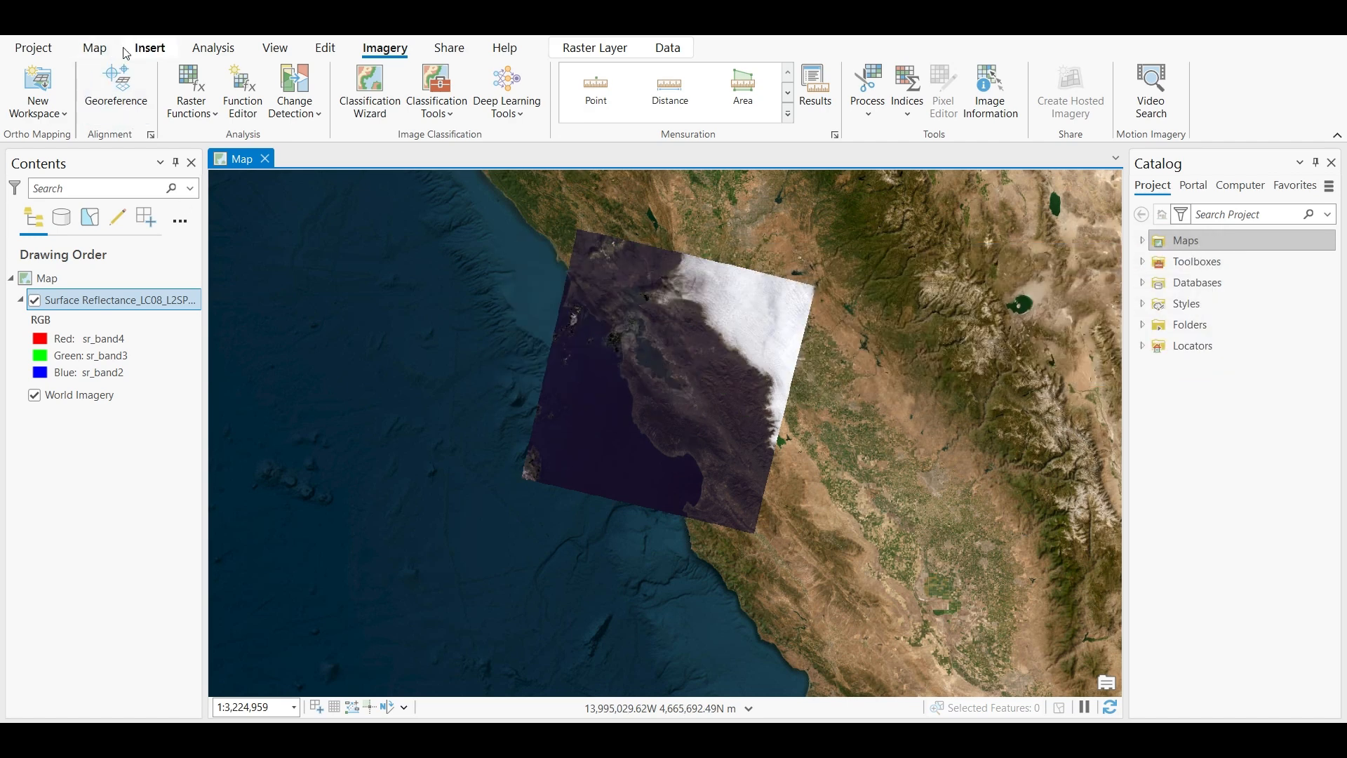
Add the Training.shp shapefile from the Downloads folder to the map and check its sample polygons over the Landsat image
{"action": "left_click", "coordinate": [96, 48]}
{"action": "left_click", "coordinate": [385, 112]}
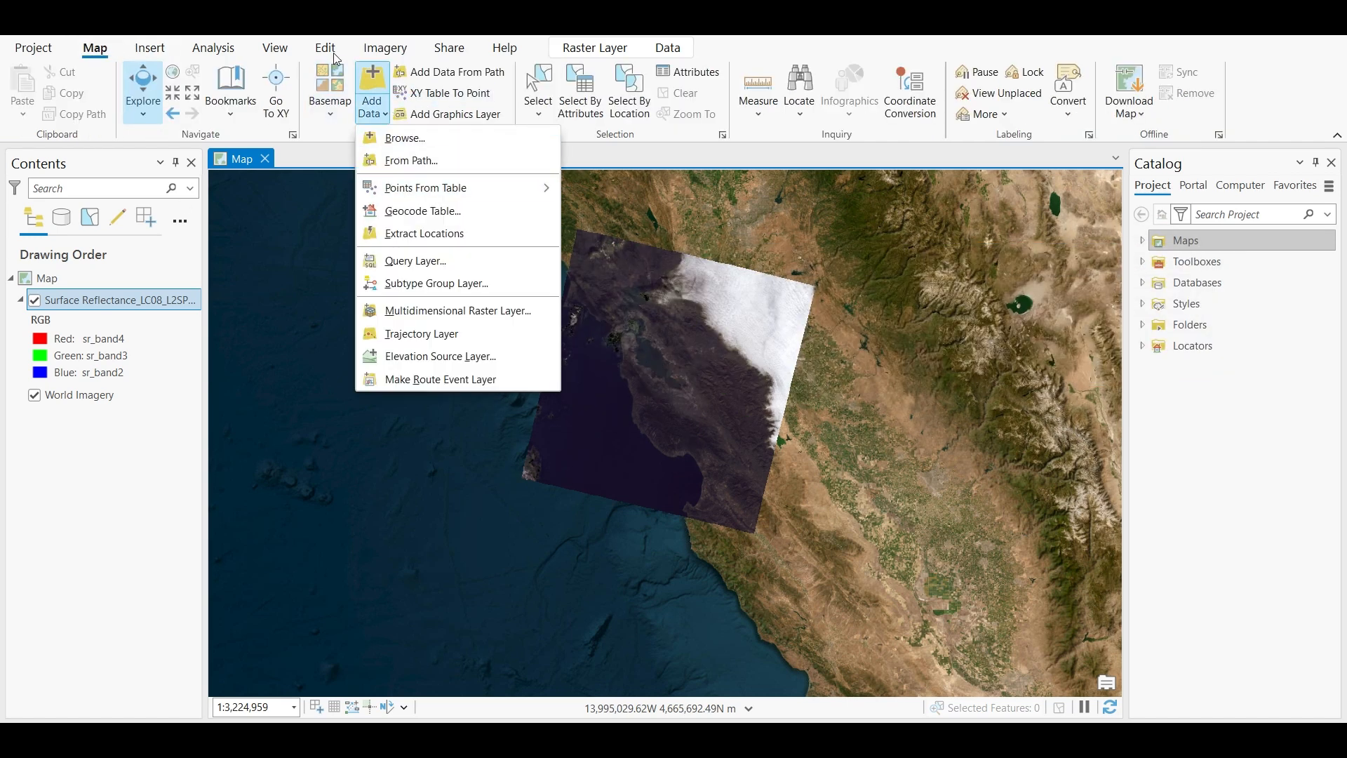
{"action": "left_click", "coordinate": [375, 85]}
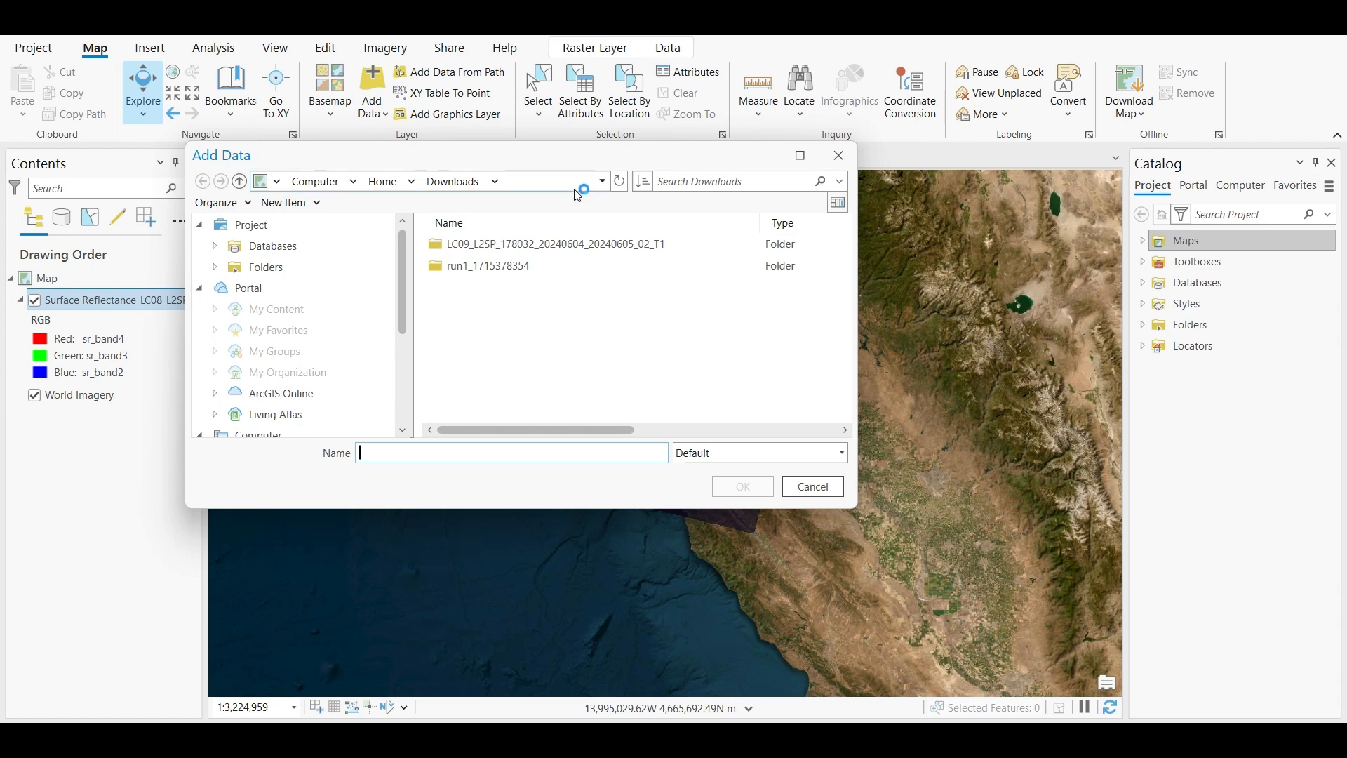
{"action": "left_click", "coordinate": [620, 180]}
{"action": "left_click", "coordinate": [520, 287]}
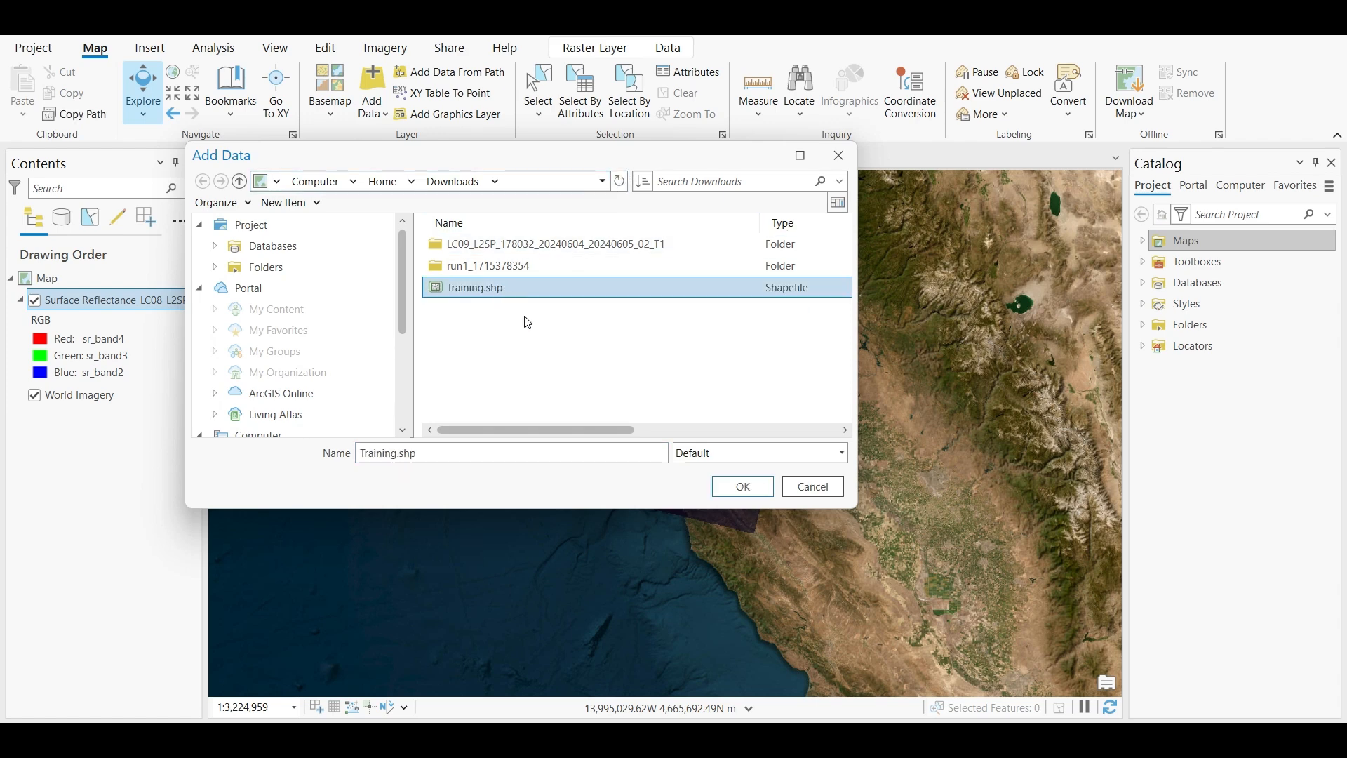
{"action": "scroll", "coordinate": [646, 415], "scroll_direction": "up", "scroll_amount": 4}
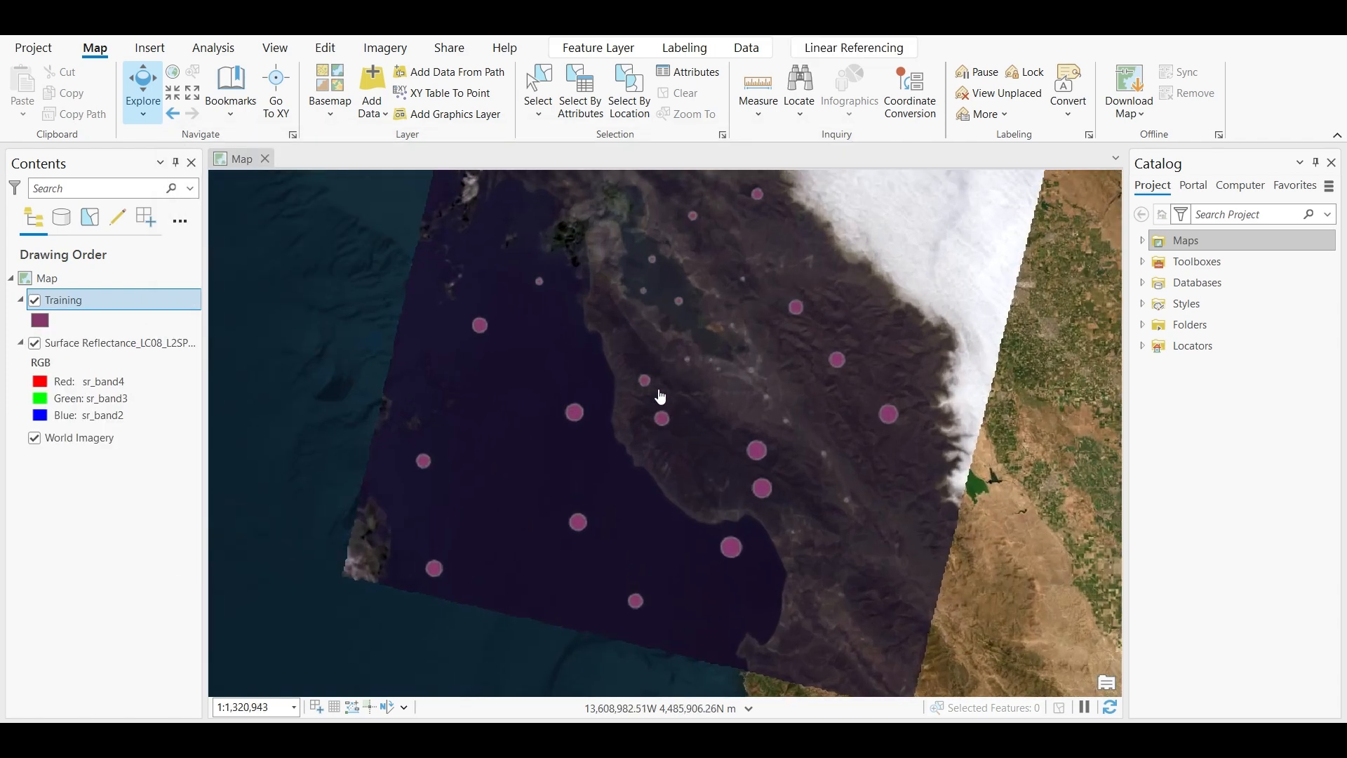
{"action": "left_click_drag", "start_coordinate": [655, 391], "coordinate": [657, 415]}
{"action": "scroll", "coordinate": [656, 415], "scroll_direction": "down", "scroll_amount": 2}
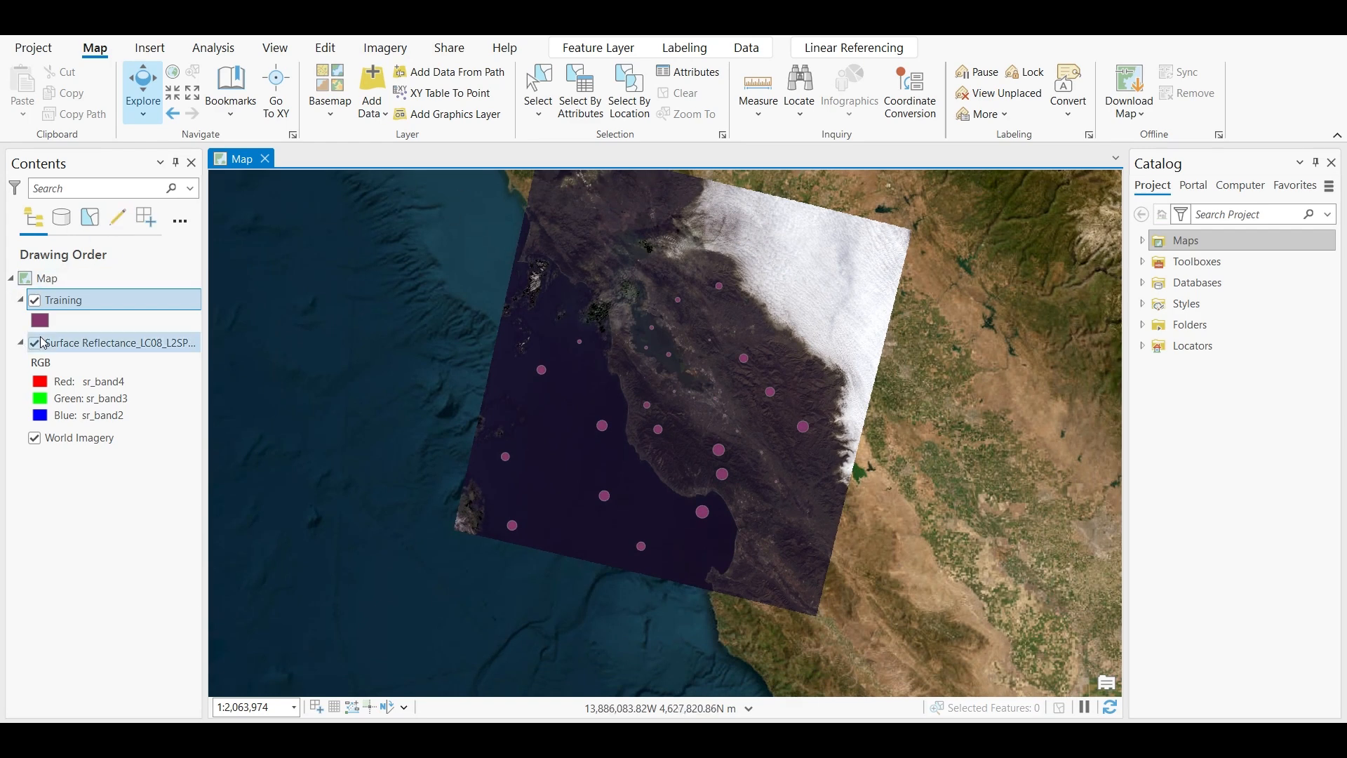
Find the Create Signatures geoprocessing tool and set the Surface Reflectance layer as its input raster bands
{"action": "left_click", "coordinate": [213, 48]}
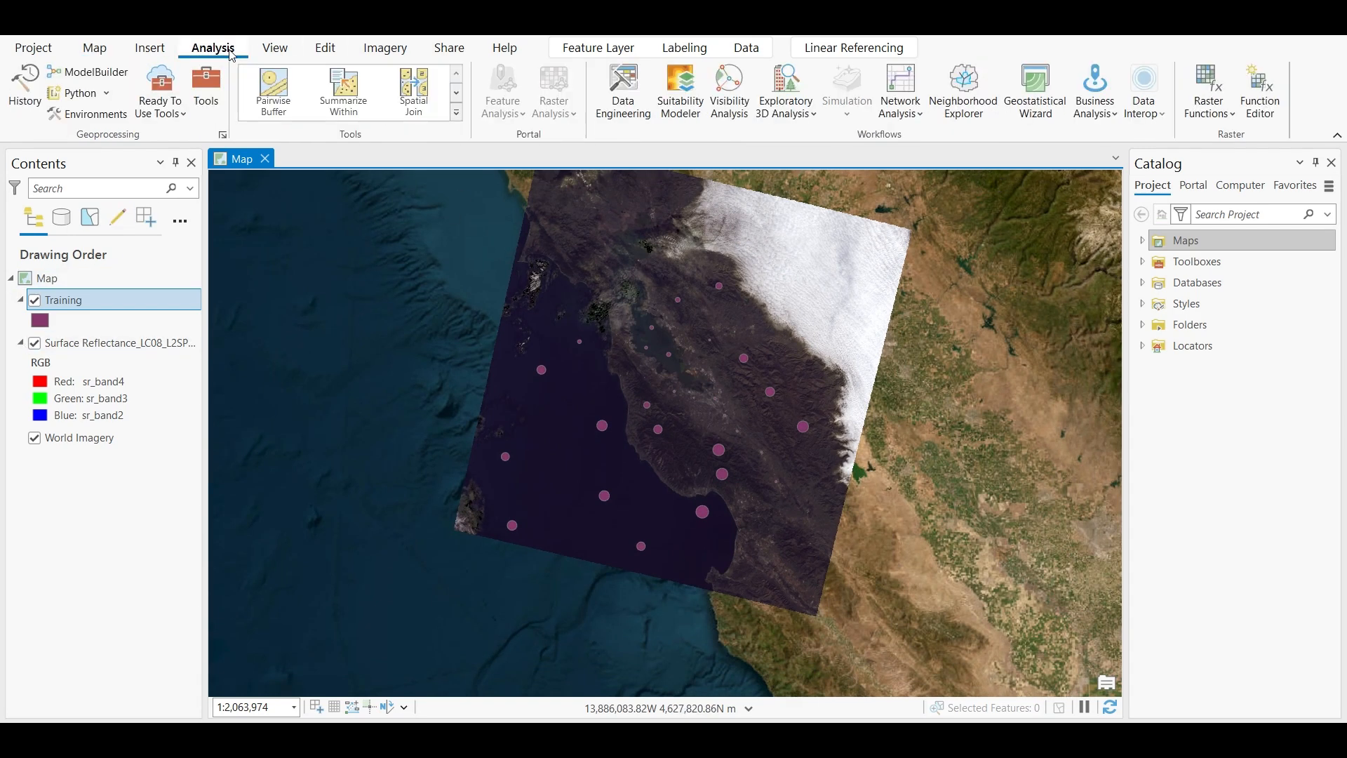
{"action": "left_click", "coordinate": [206, 88]}
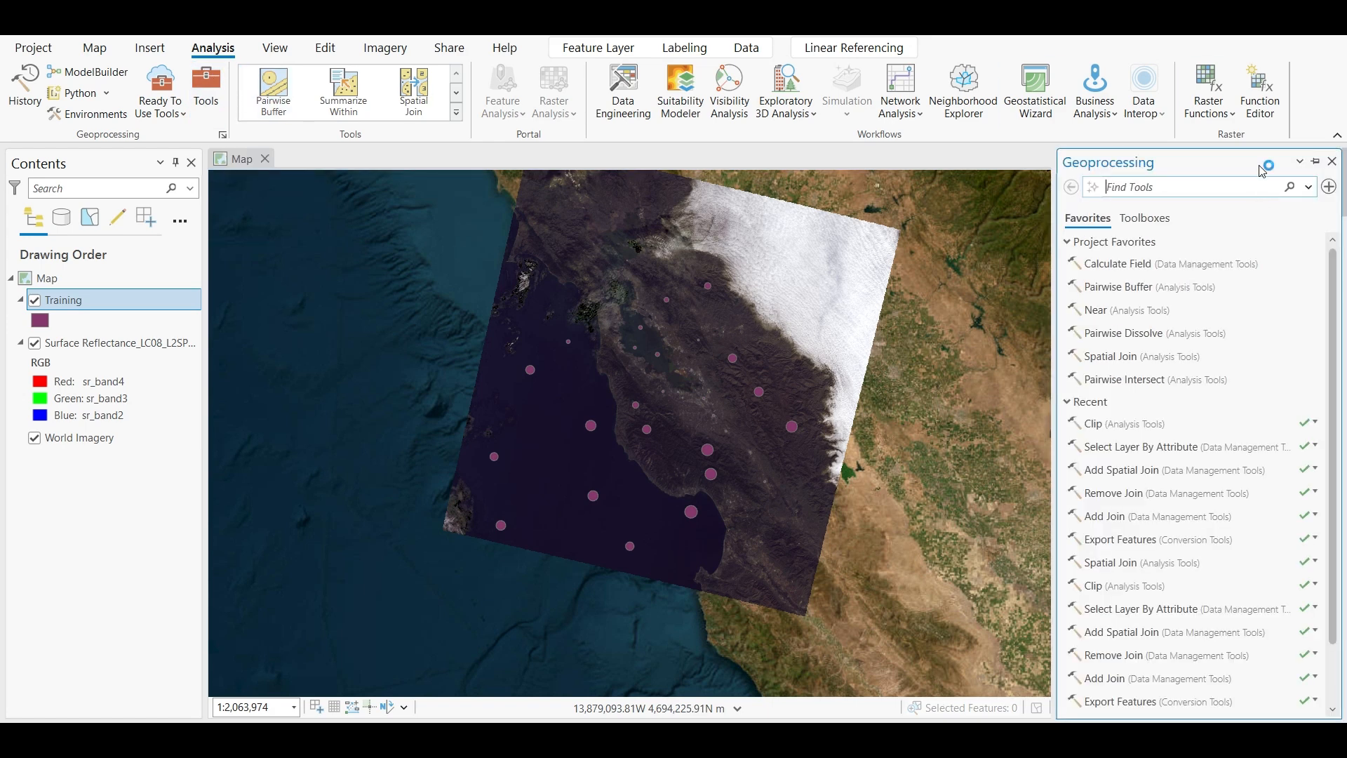
{"action": "type", "text": "sign"}
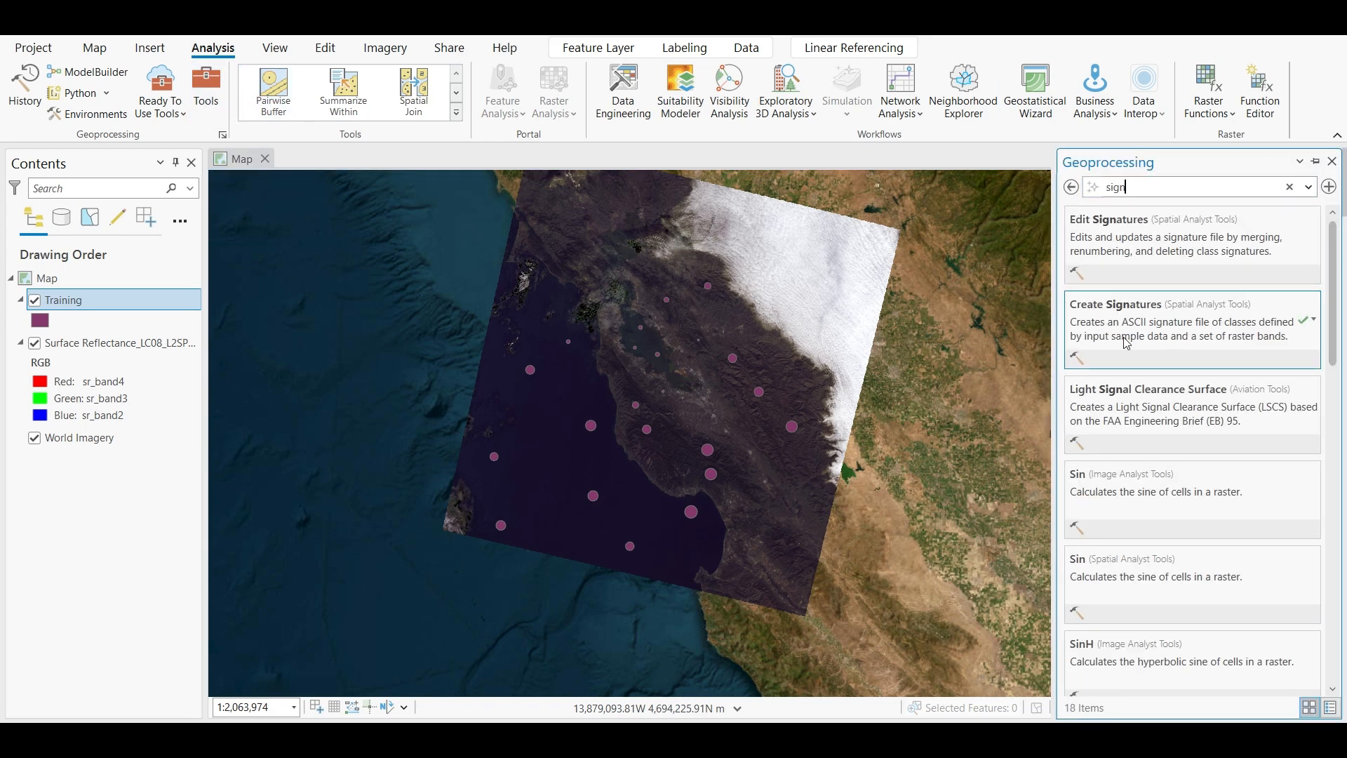
{"action": "left_click", "coordinate": [1121, 311]}
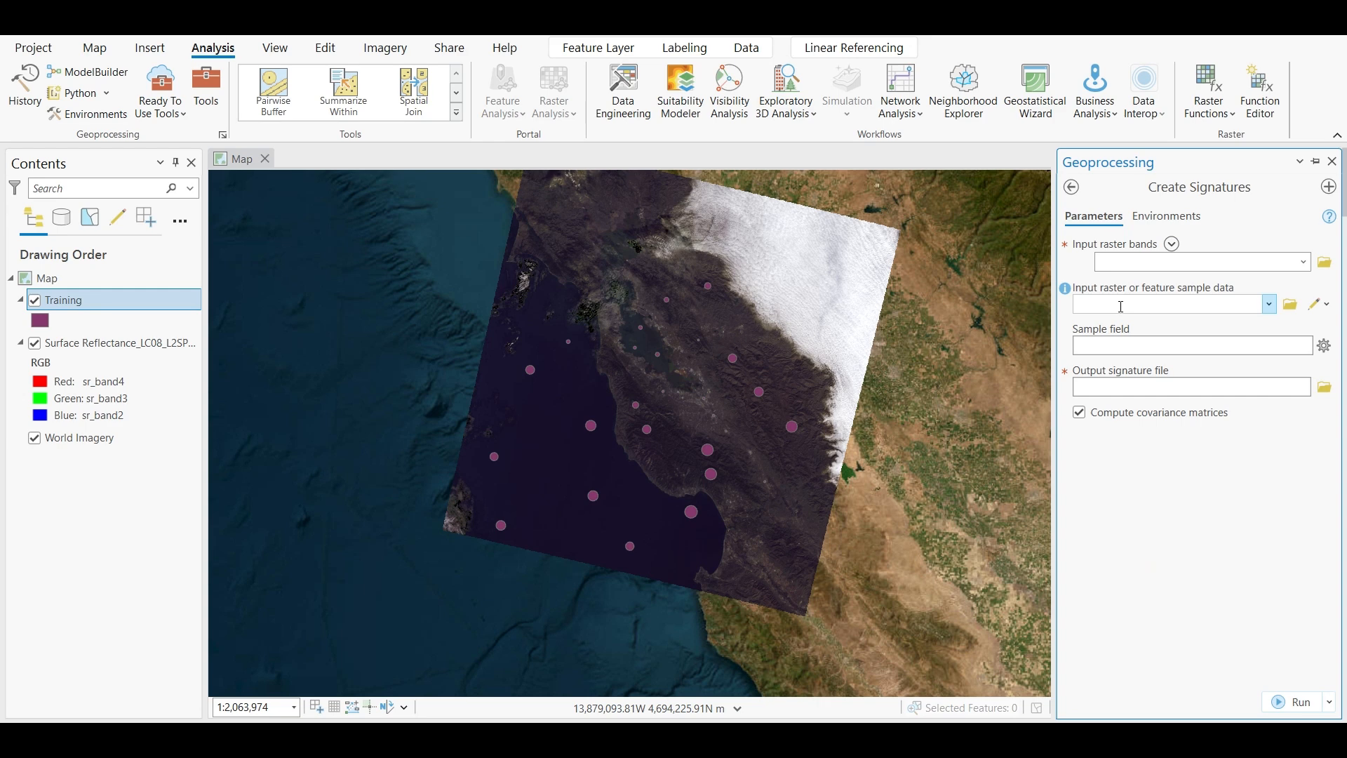
{"action": "left_click", "coordinate": [1303, 261]}
{"action": "left_click", "coordinate": [1074, 285]}
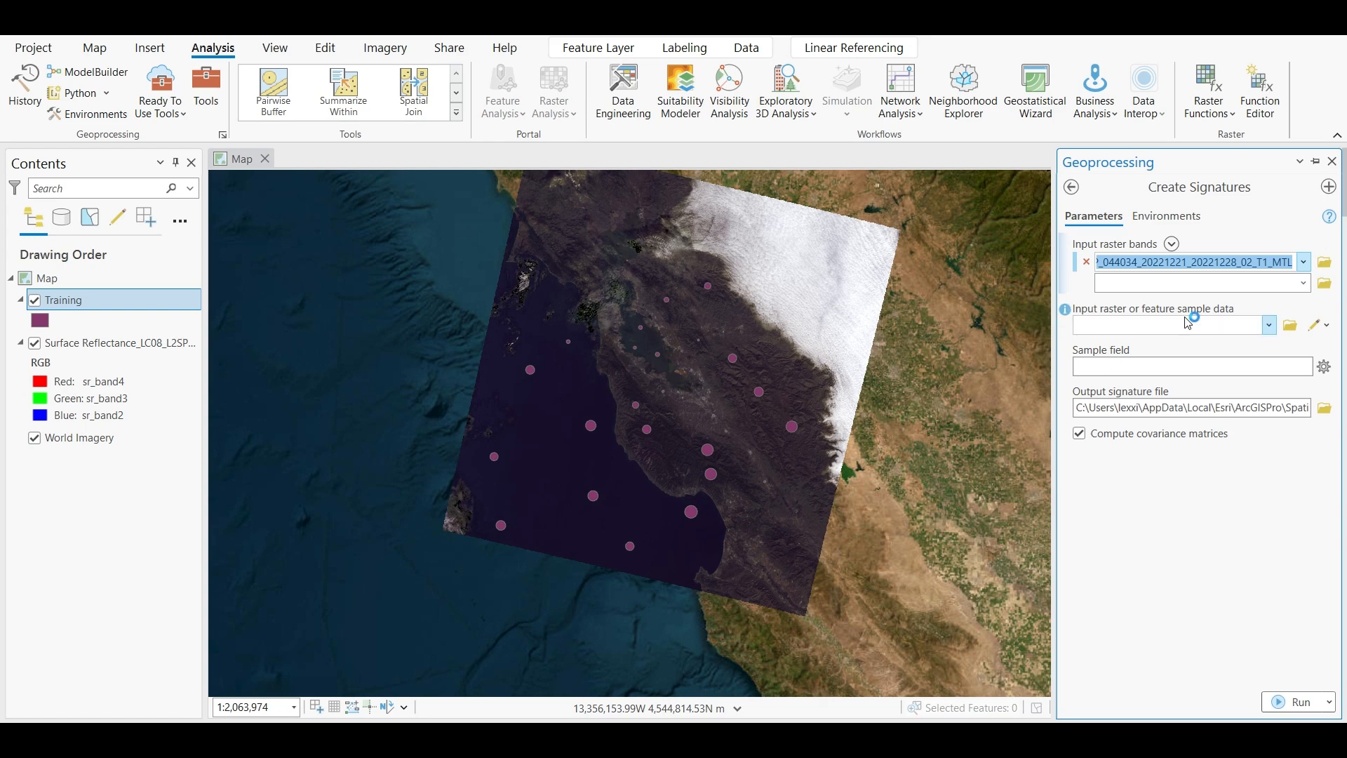
Use the Training layer as the sample data for the signatures, with Classvalue as the sample field
{"action": "left_click", "coordinate": [1268, 325]}
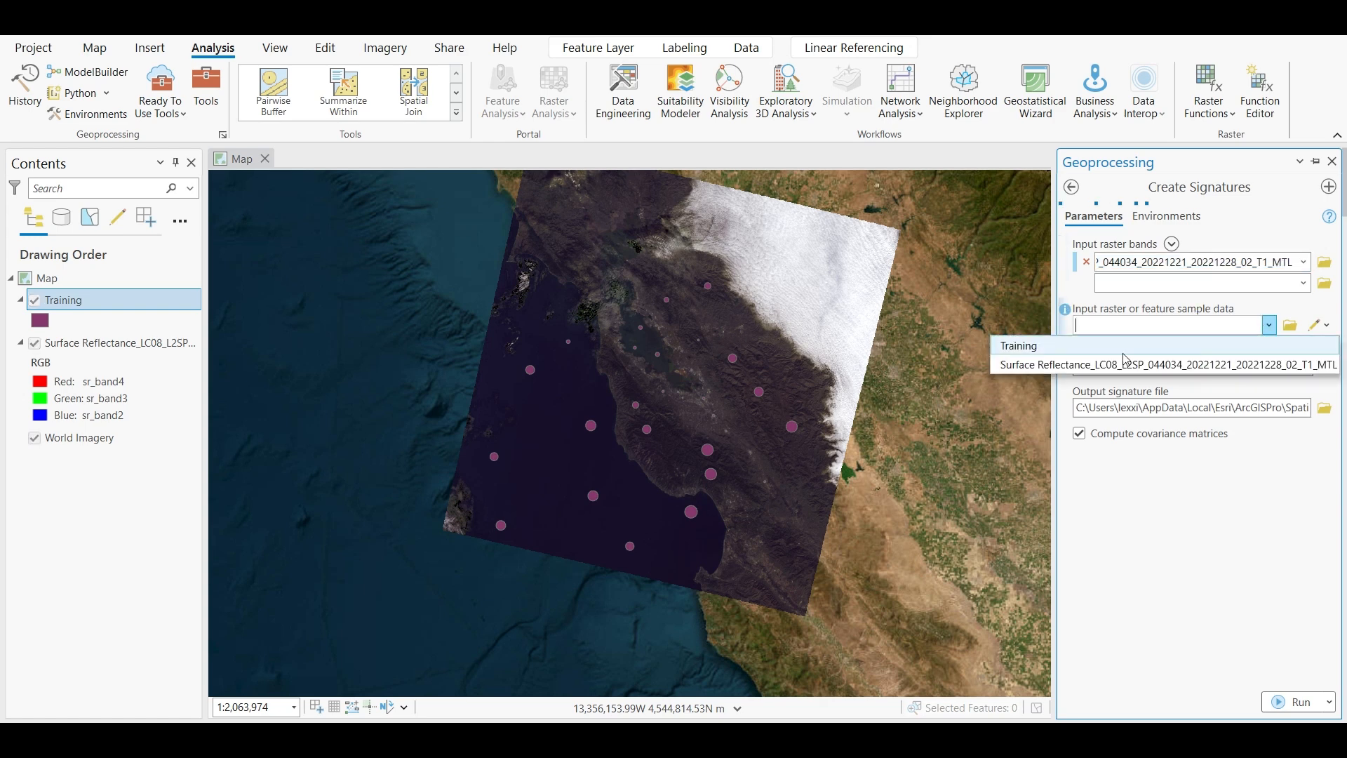
{"action": "left_click", "coordinate": [1098, 344]}
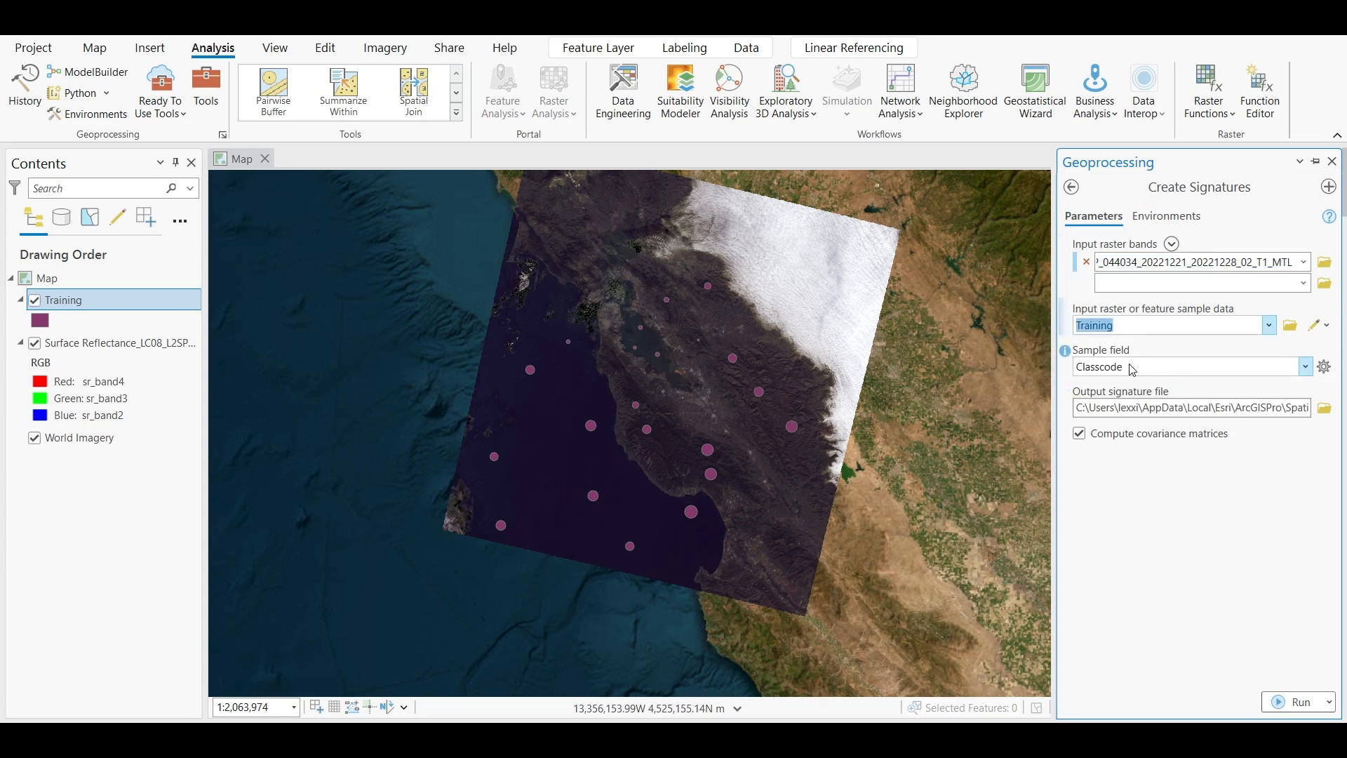
{"action": "left_click", "coordinate": [1314, 371]}
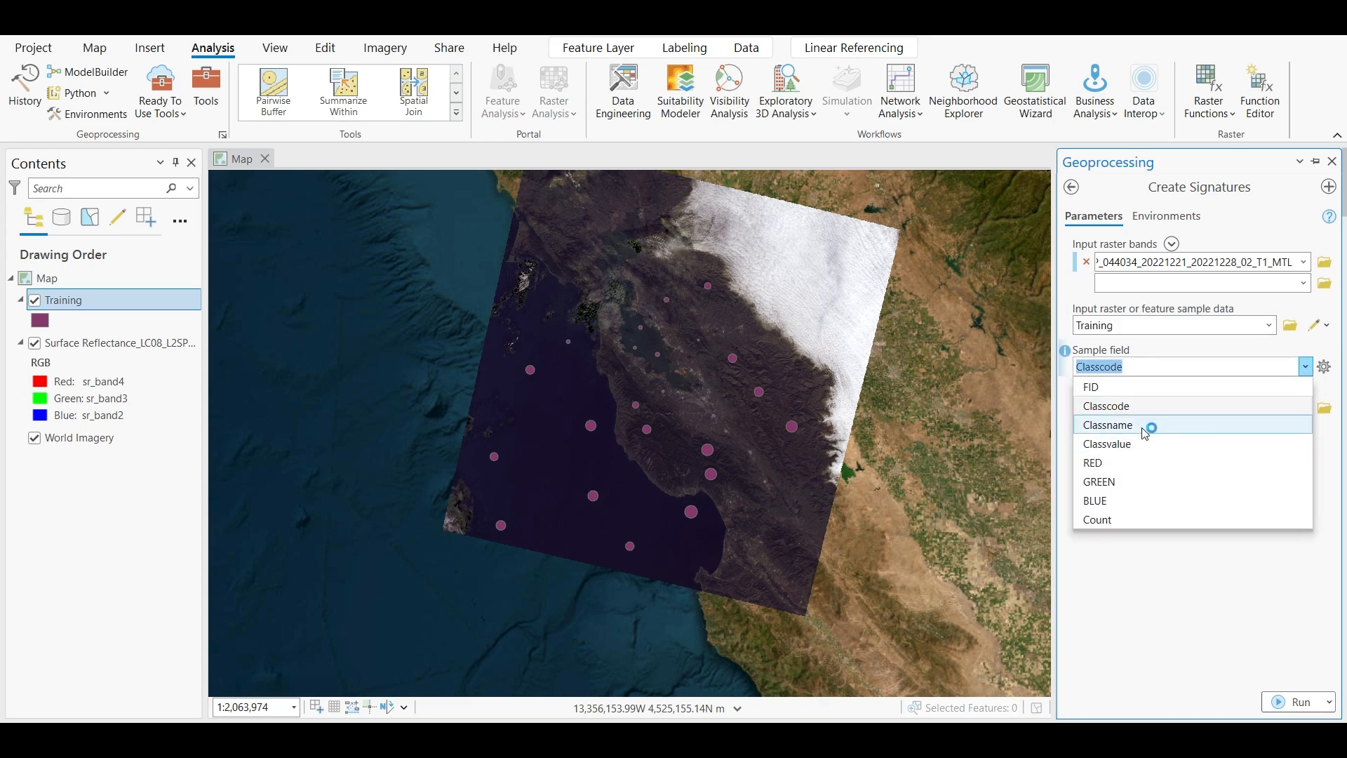
{"action": "left_click", "coordinate": [1144, 442]}
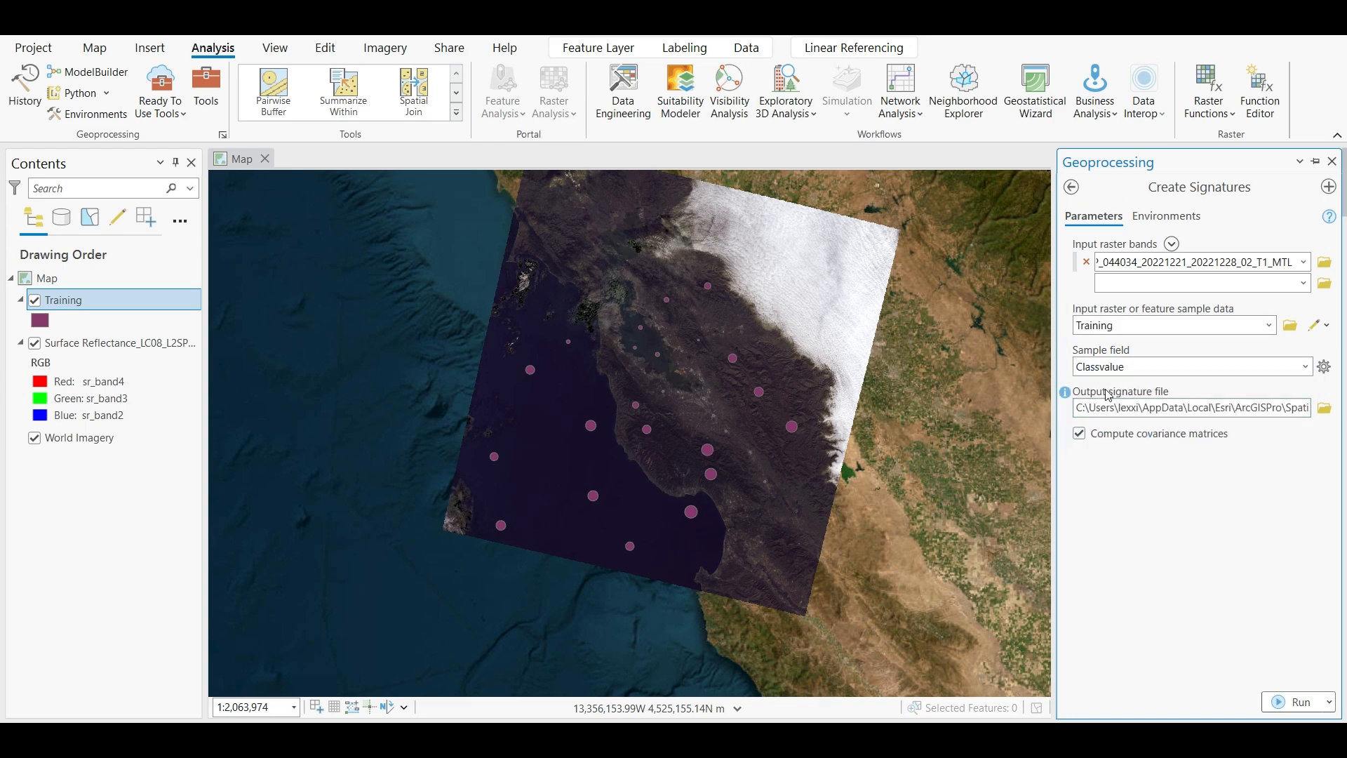
Set the output signature file to Signature in the Downloads folder and run Create Signatures
{"action": "left_click", "coordinate": [1325, 408]}
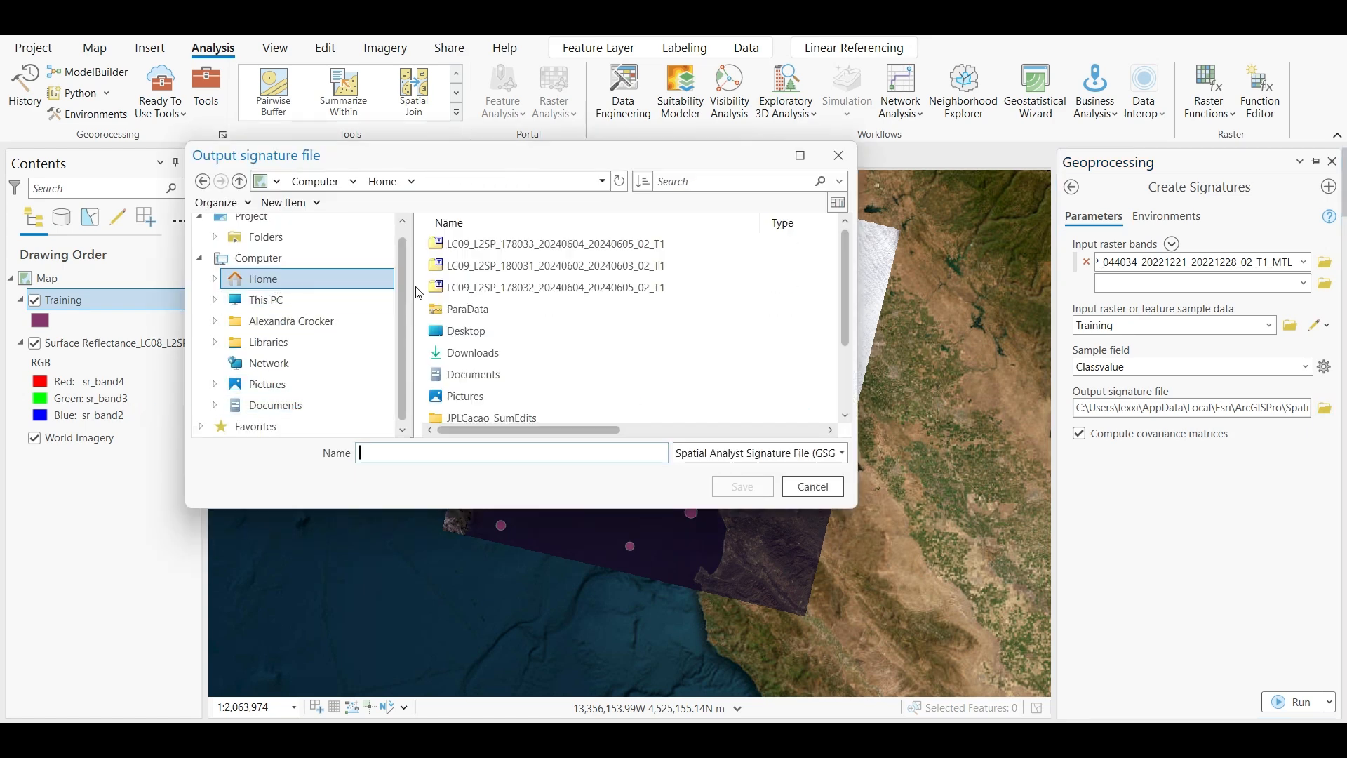
{"action": "double_click", "coordinate": [491, 344]}
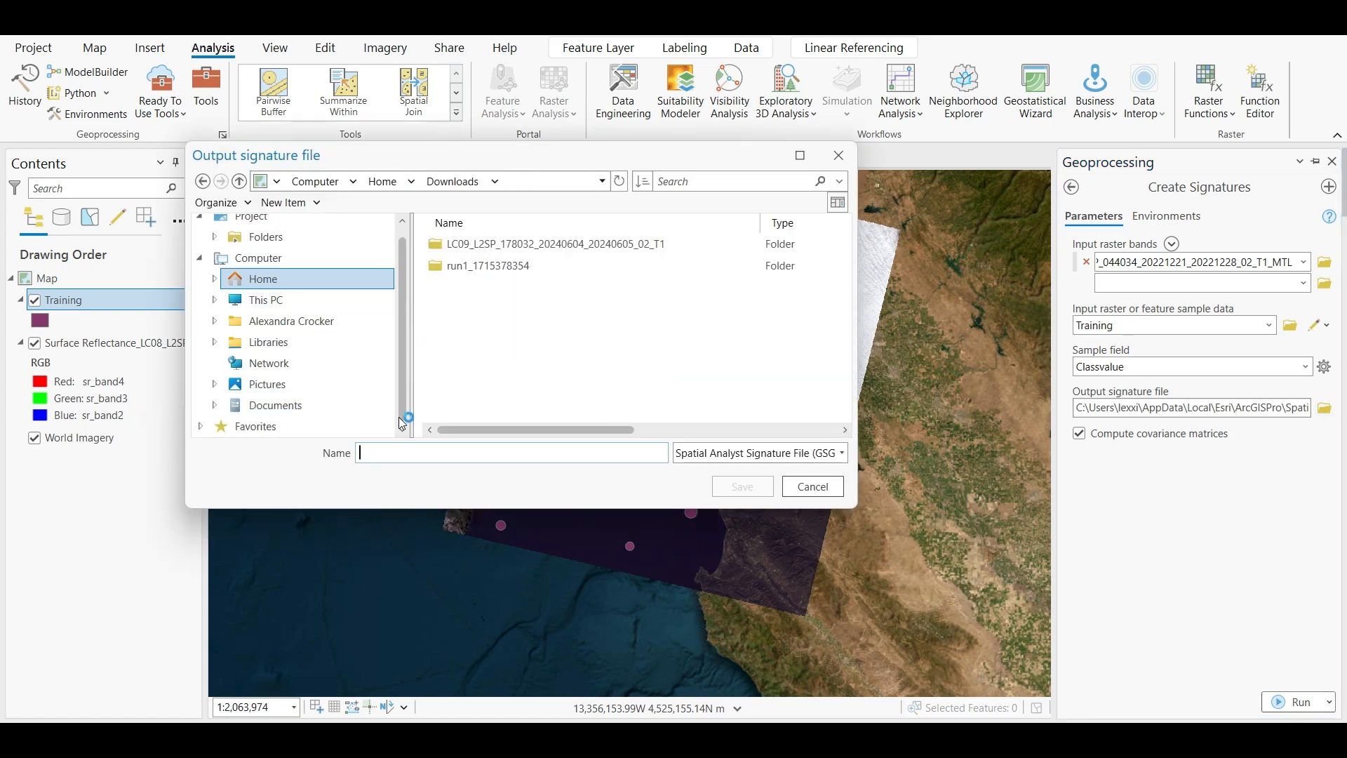
{"action": "type", "text": "Signature"}
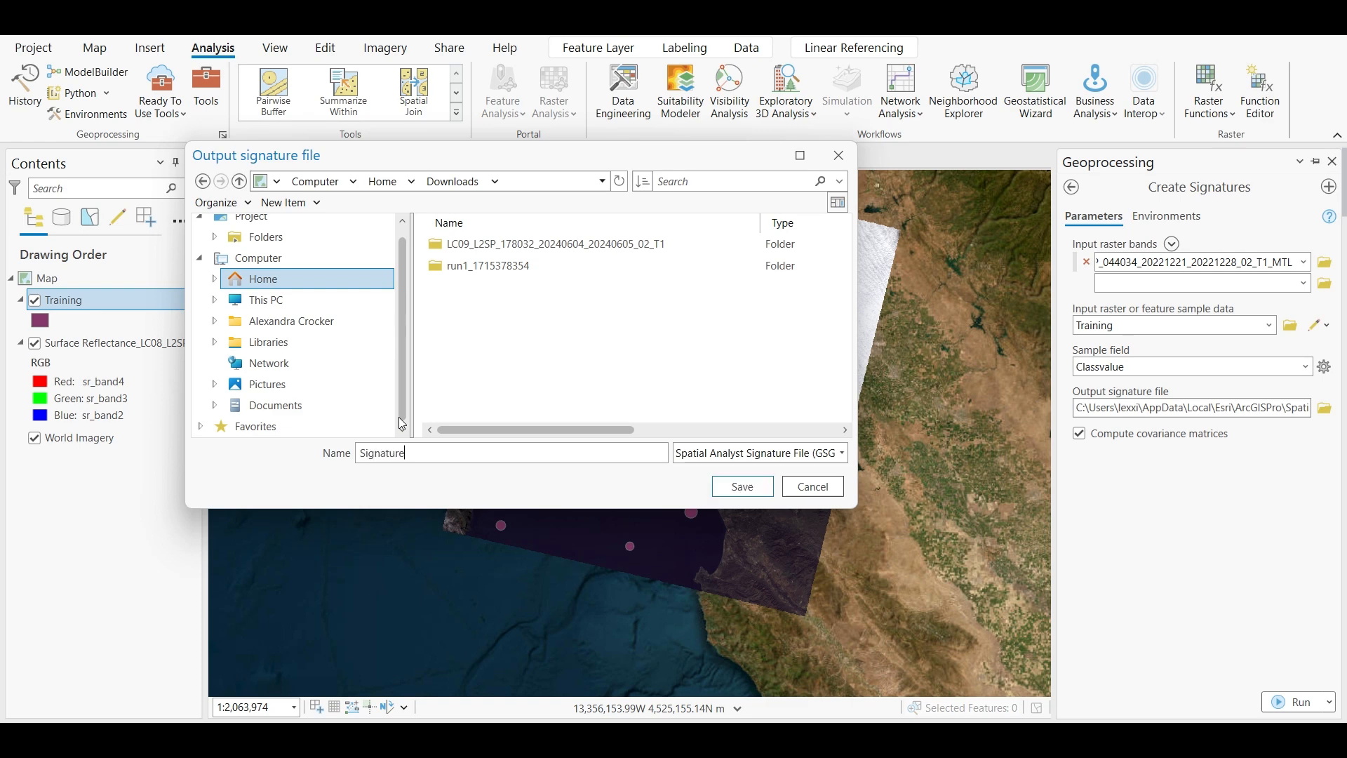
{"action": "left_click", "coordinate": [743, 486]}
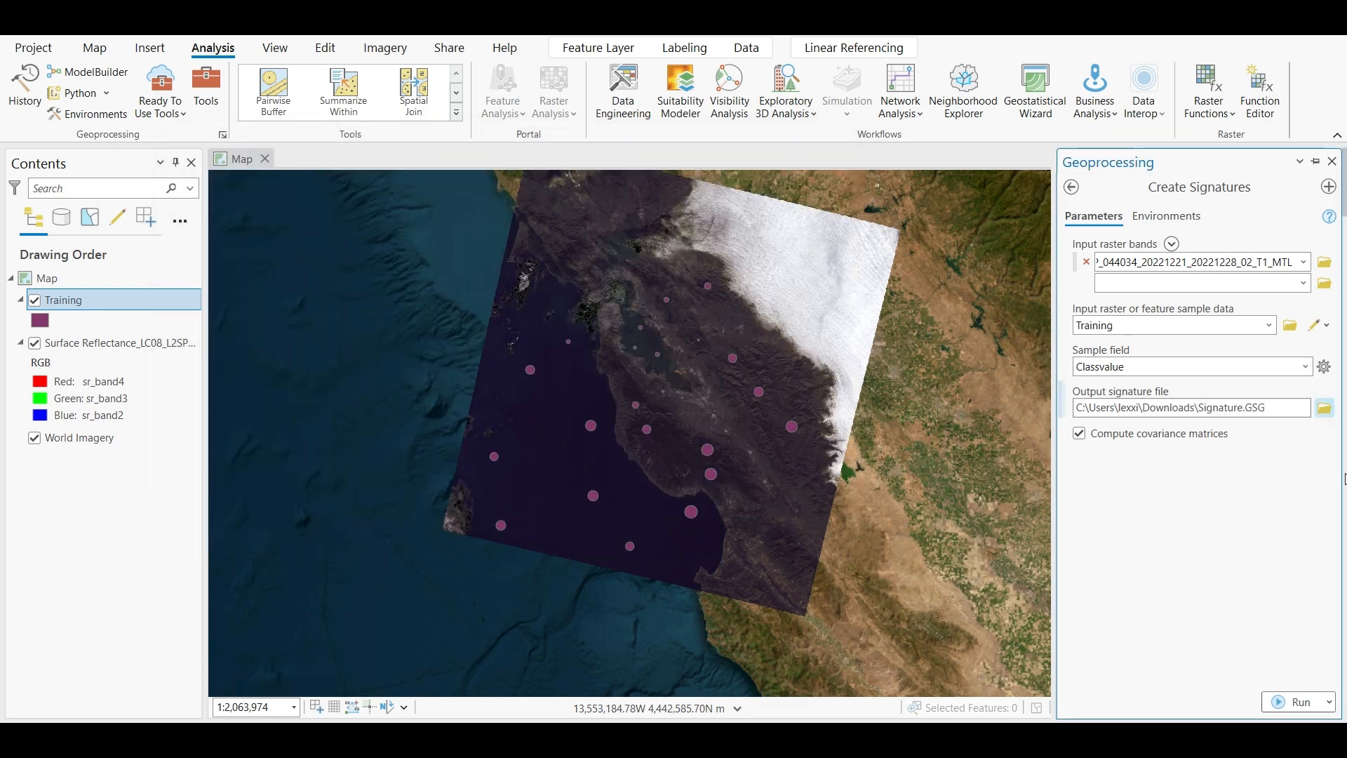
{"action": "left_click", "coordinate": [1277, 701]}
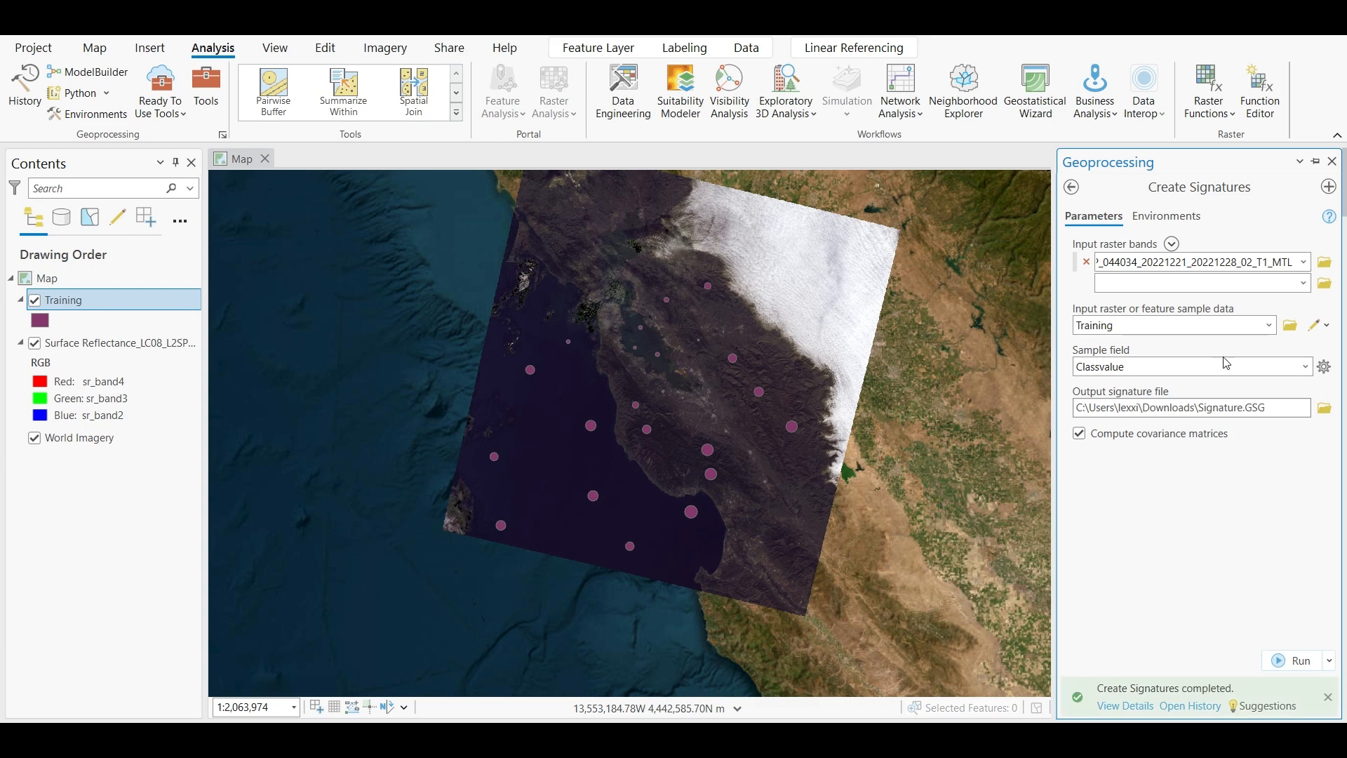
Find the Maximum Likelihood Classification tool and set the Surface Reflectance layer as its input raster bands
{"action": "left_click", "coordinate": [1071, 187]}
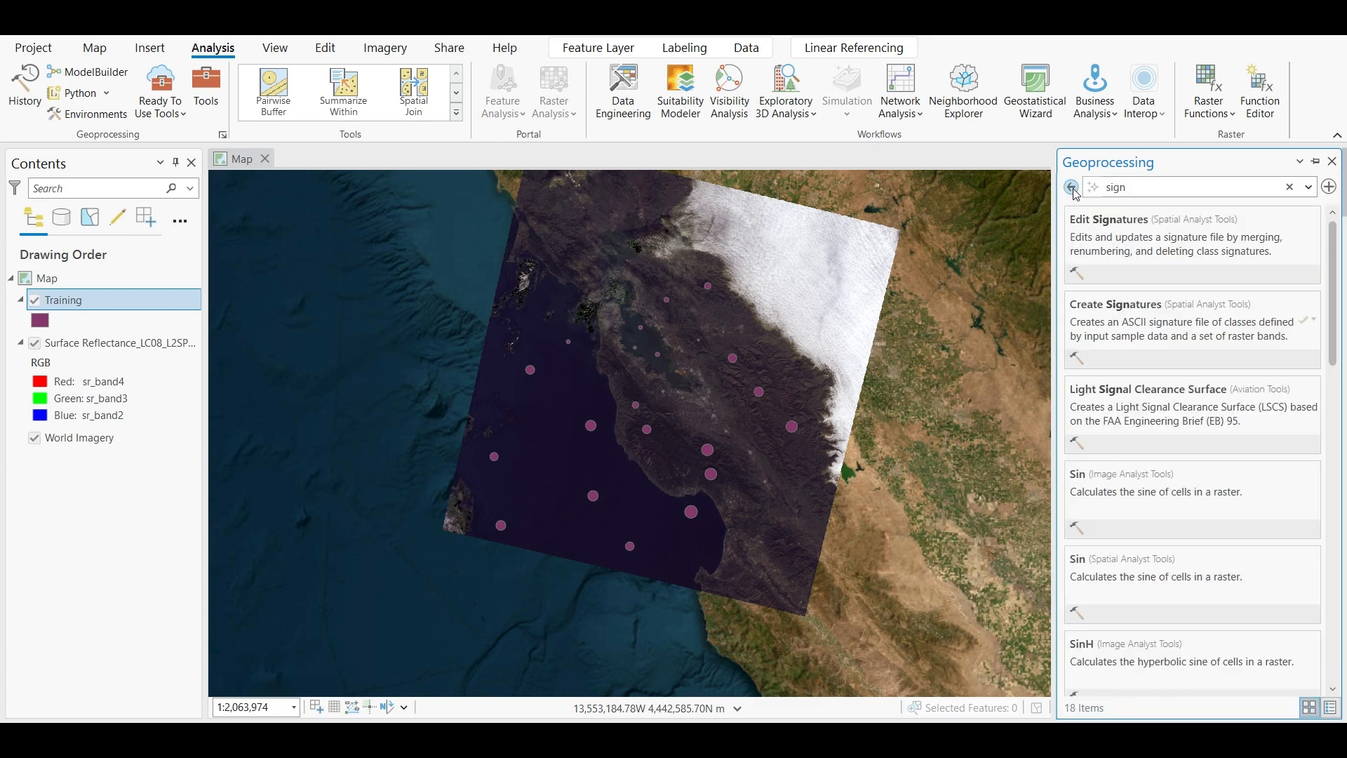
{"action": "left_click", "coordinate": [1150, 183]}
{"action": "type", "text": "maxim"}
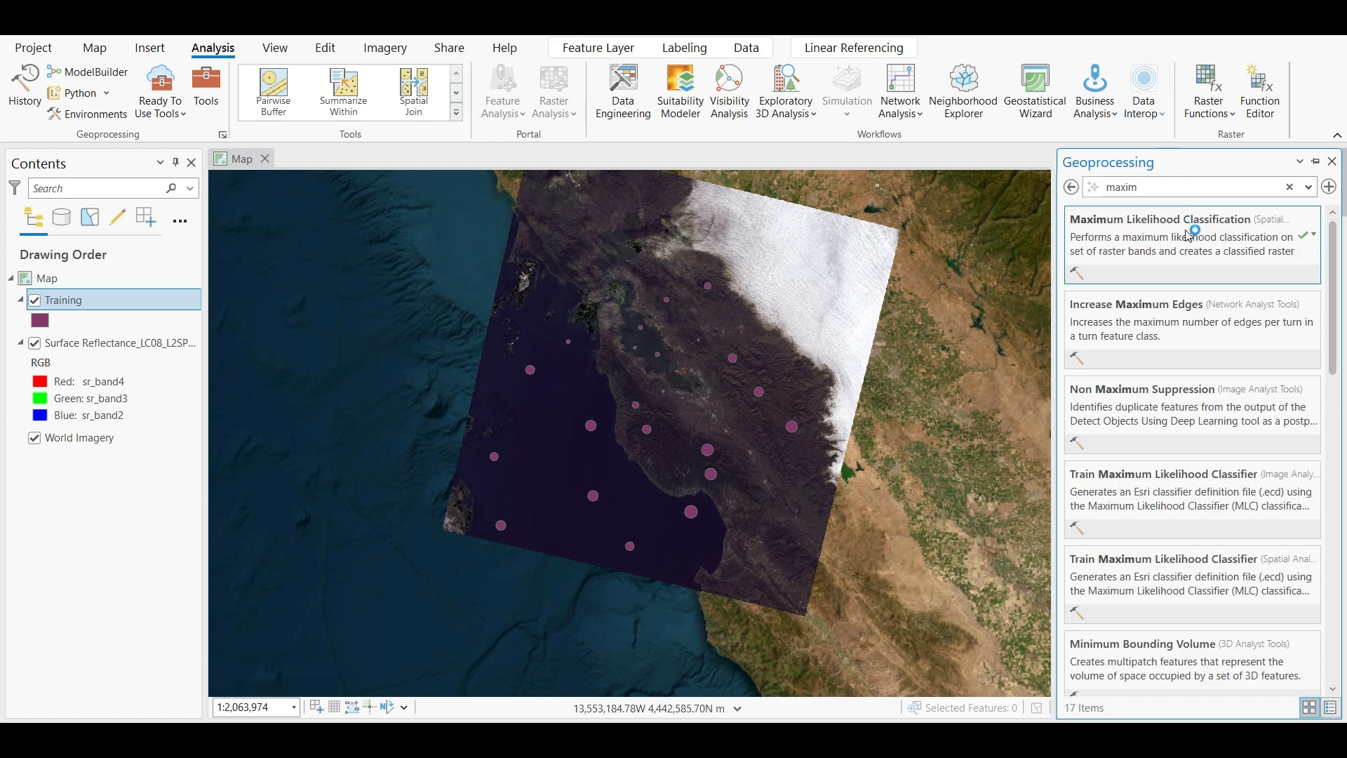
{"action": "left_click", "coordinate": [1185, 226]}
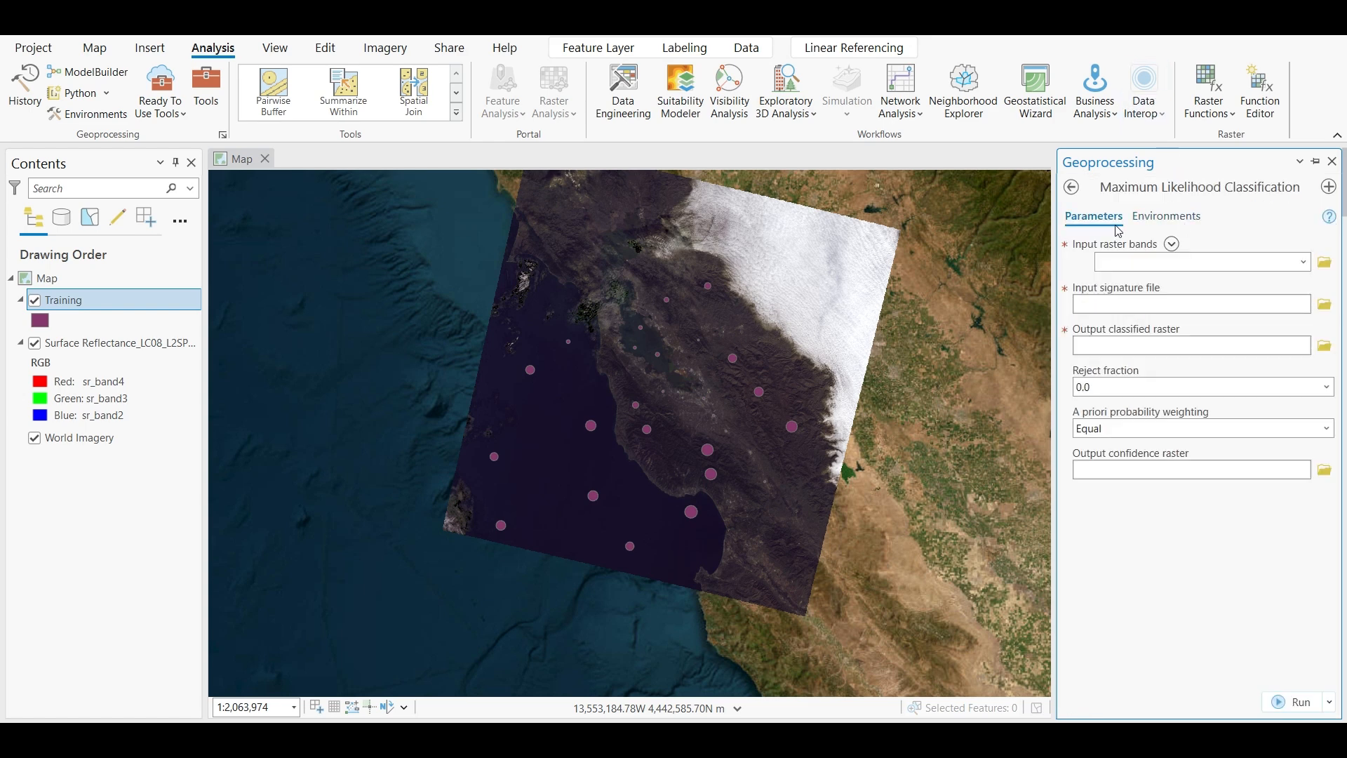
{"action": "left_click", "coordinate": [1151, 261]}
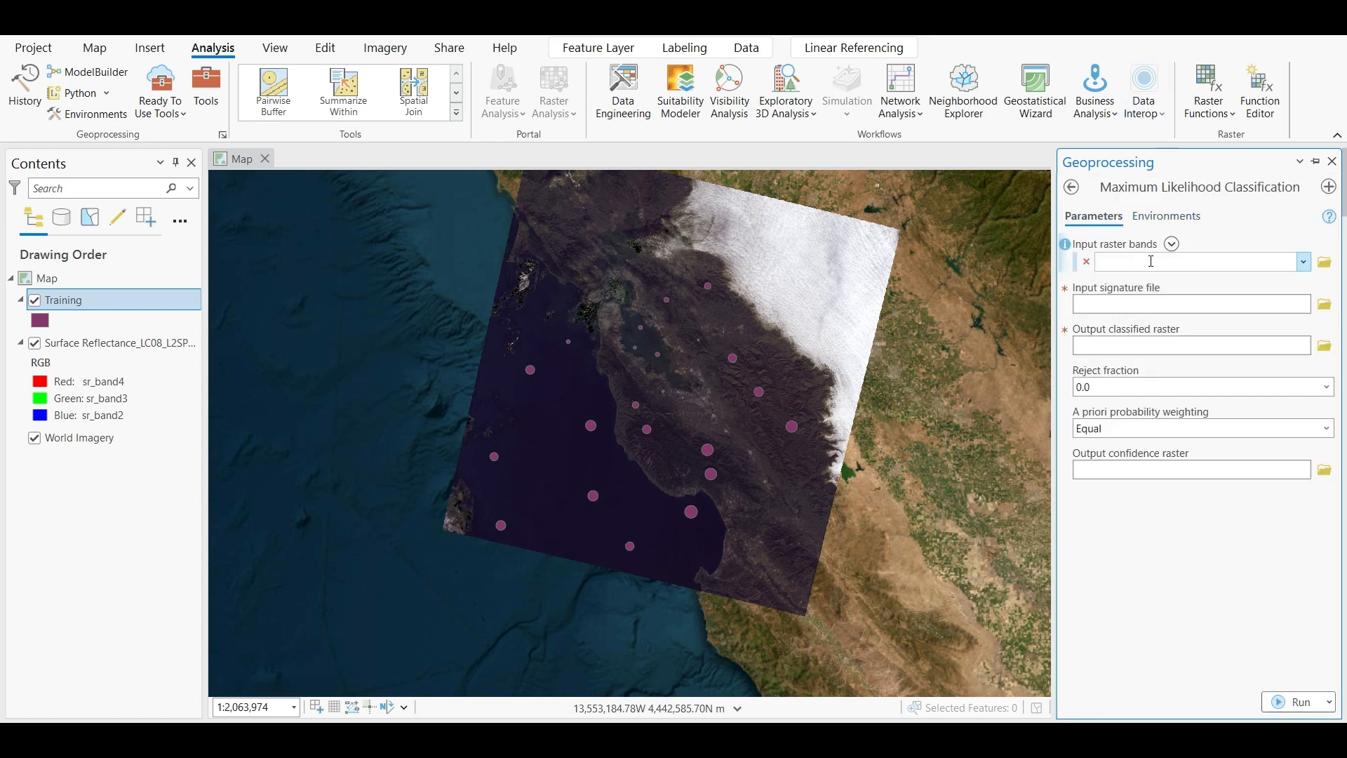
{"action": "left_click", "coordinate": [1306, 262]}
{"action": "left_click", "coordinate": [1109, 281]}
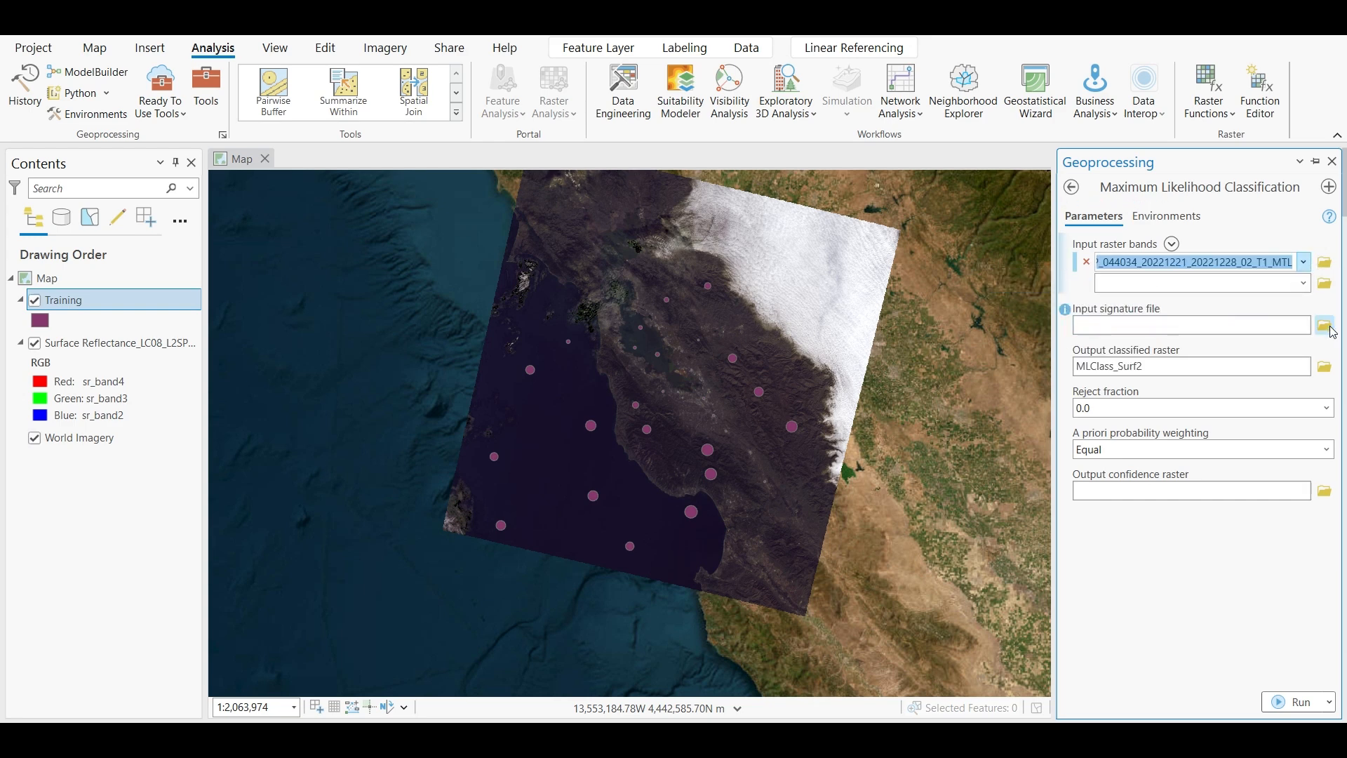
Choose signature.gsg from the Downloads folder as the classification's input signature file
{"action": "left_click", "coordinate": [1325, 326]}
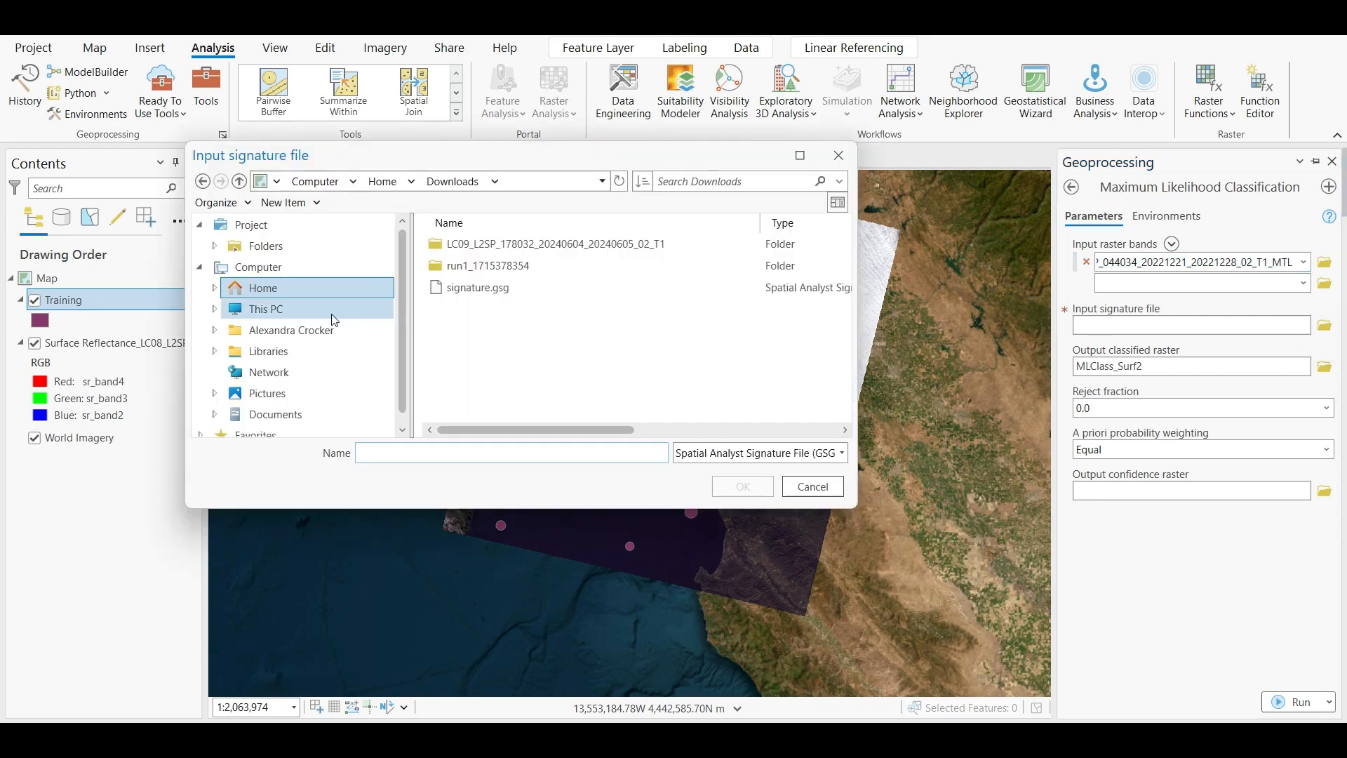
{"action": "left_click", "coordinate": [522, 296]}
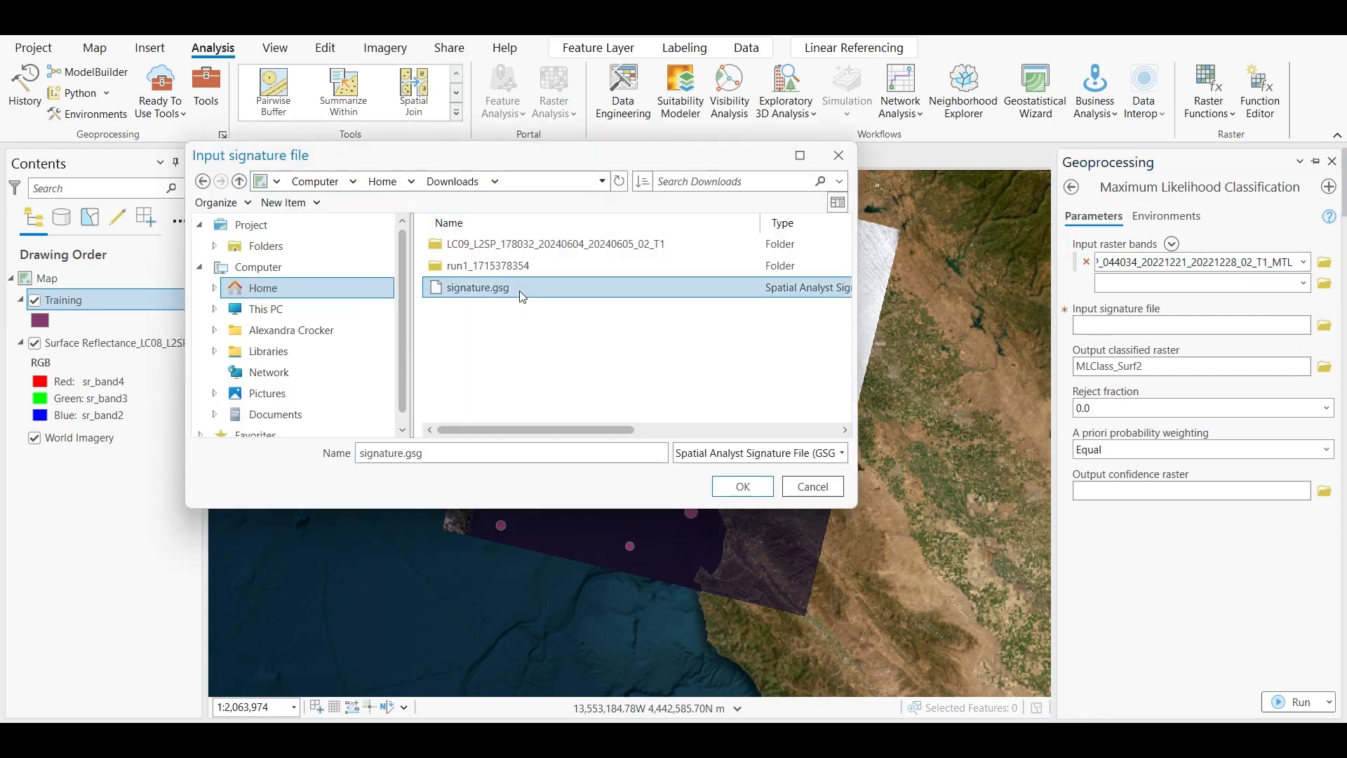
{"action": "left_click", "coordinate": [743, 486]}
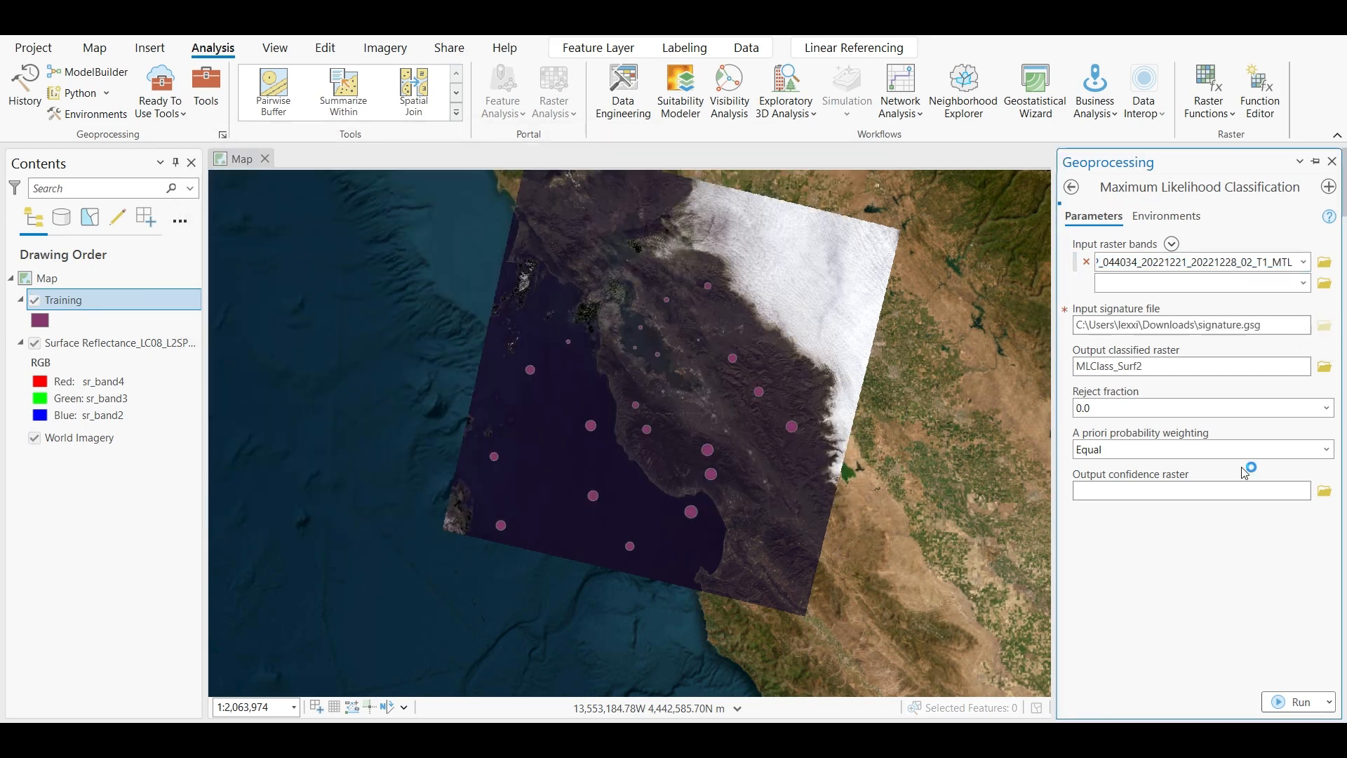
Name the output classified raster RasterClassified in the project geodatabase and run the Maximum Likelihood Classification
{"action": "left_click", "coordinate": [1277, 364]}
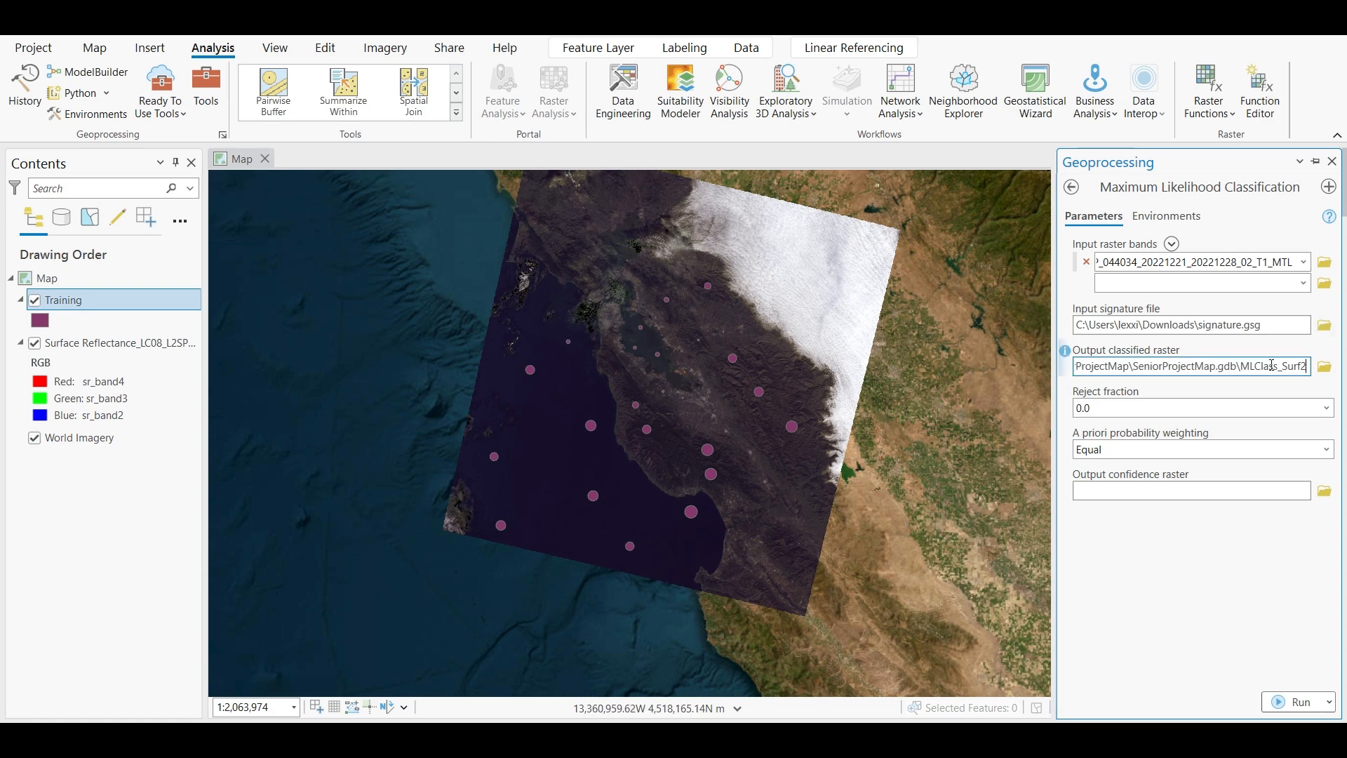
{"action": "left_click_drag", "start_coordinate": [1242, 364], "coordinate": [1337, 368]}
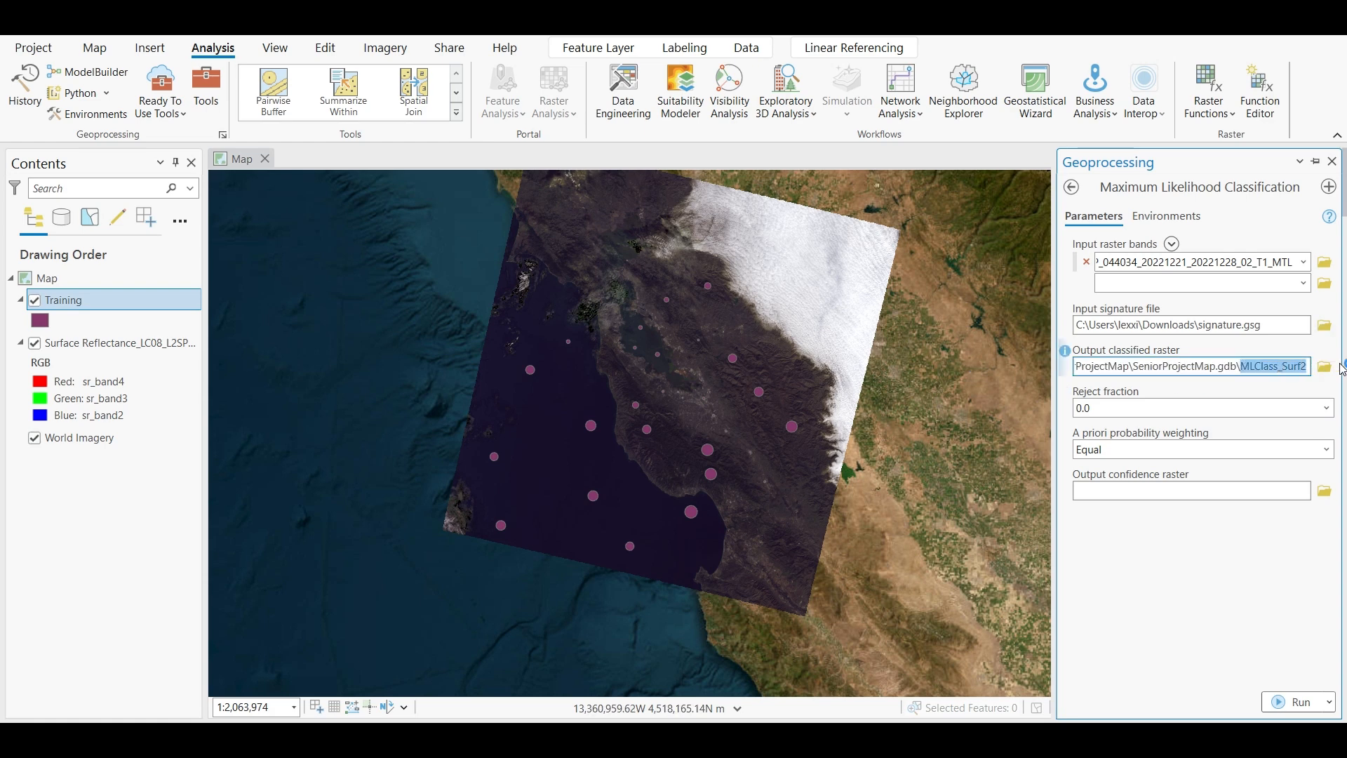
{"action": "type", "text": "Raster"}
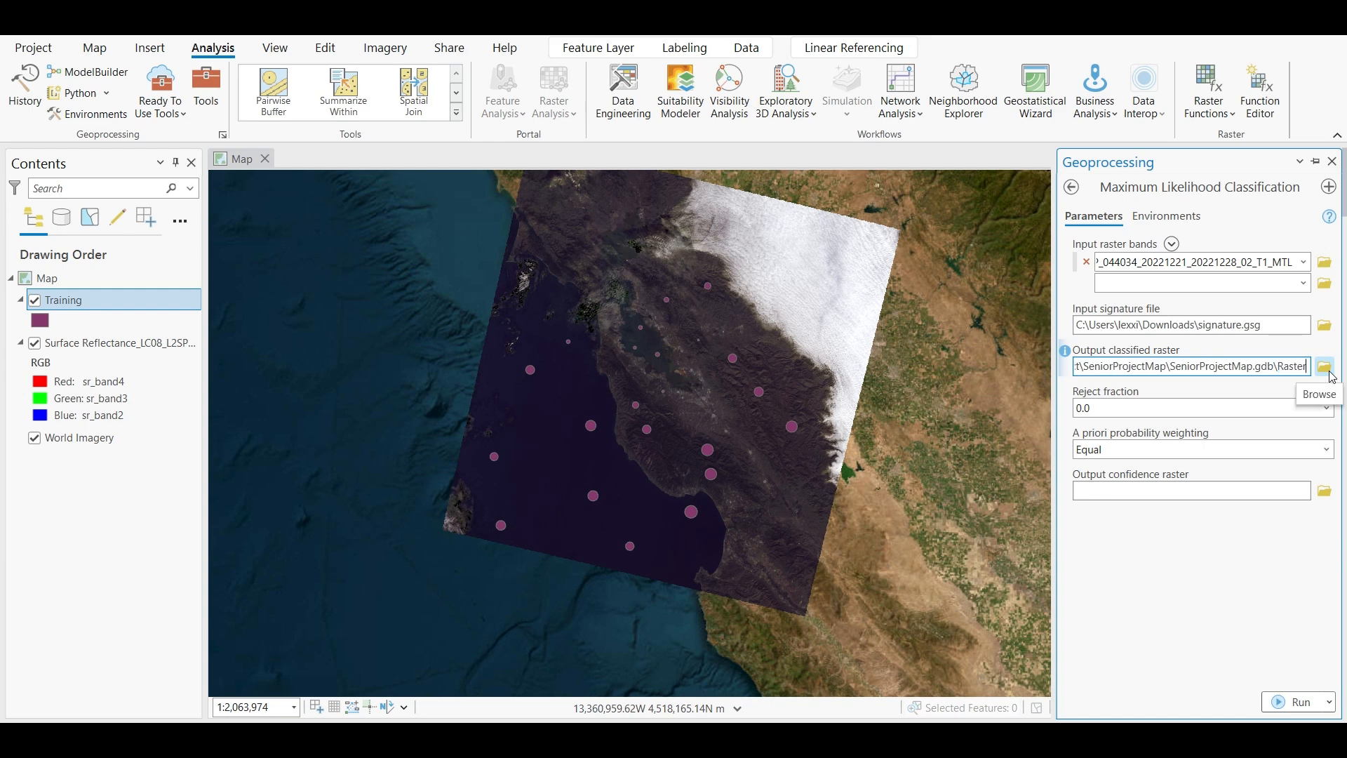
{"action": "type", "text": "Calss"}
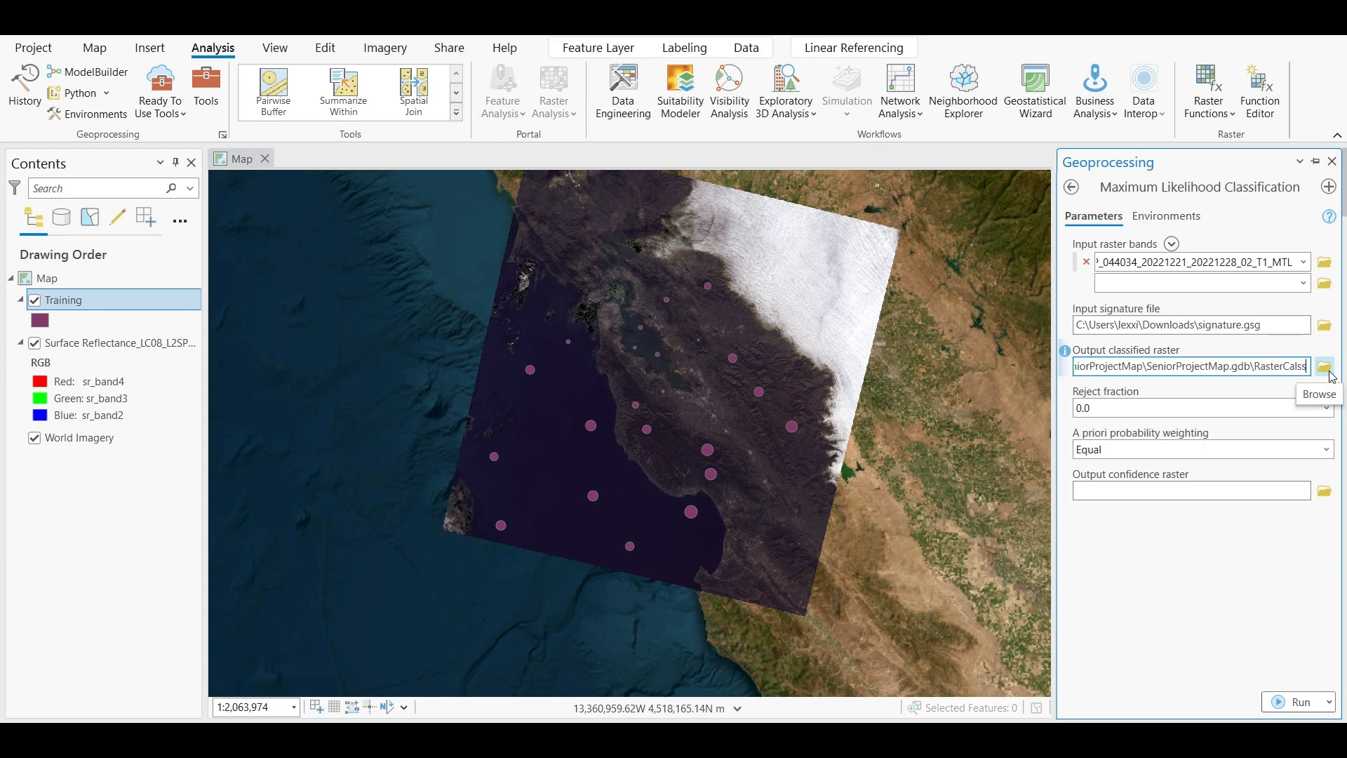
{"action": "type", "text": "i"}
{"action": "key", "text": "BackSpace"}
{"action": "key", "text": "BackSpace"}
{"action": "key", "text": "BackSpace"}
{"action": "key", "text": "BackSpace"}
{"action": "key", "text": "BackSpace"}
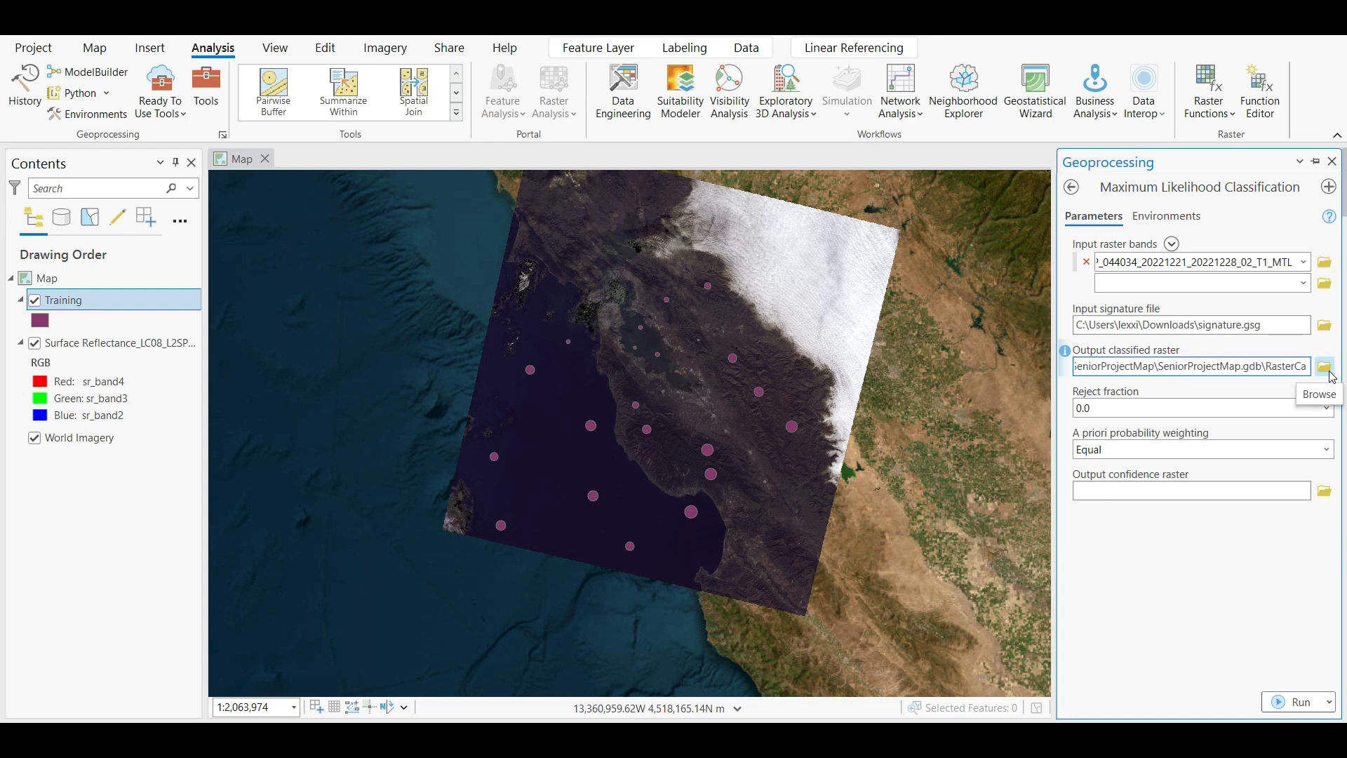
{"action": "type", "text": "lassified"}
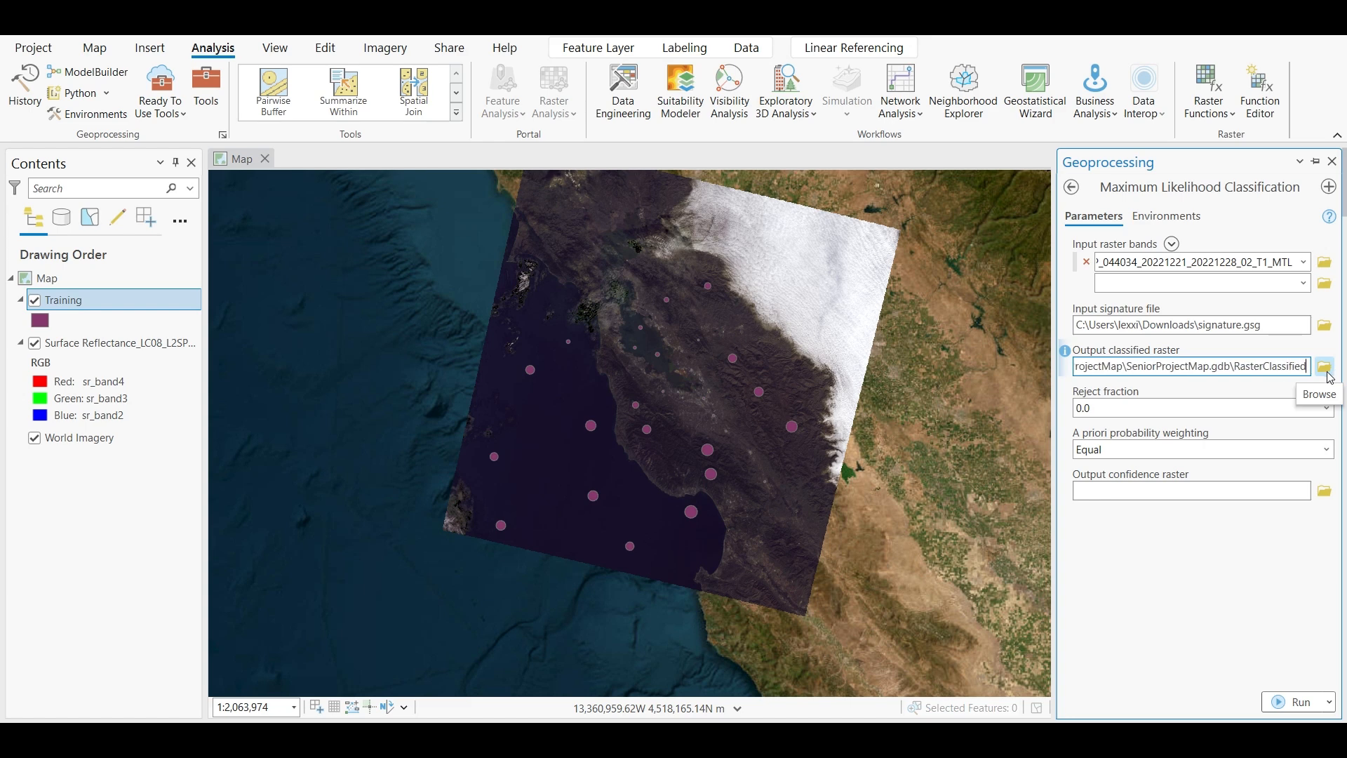
{"action": "key", "text": "Tab"}
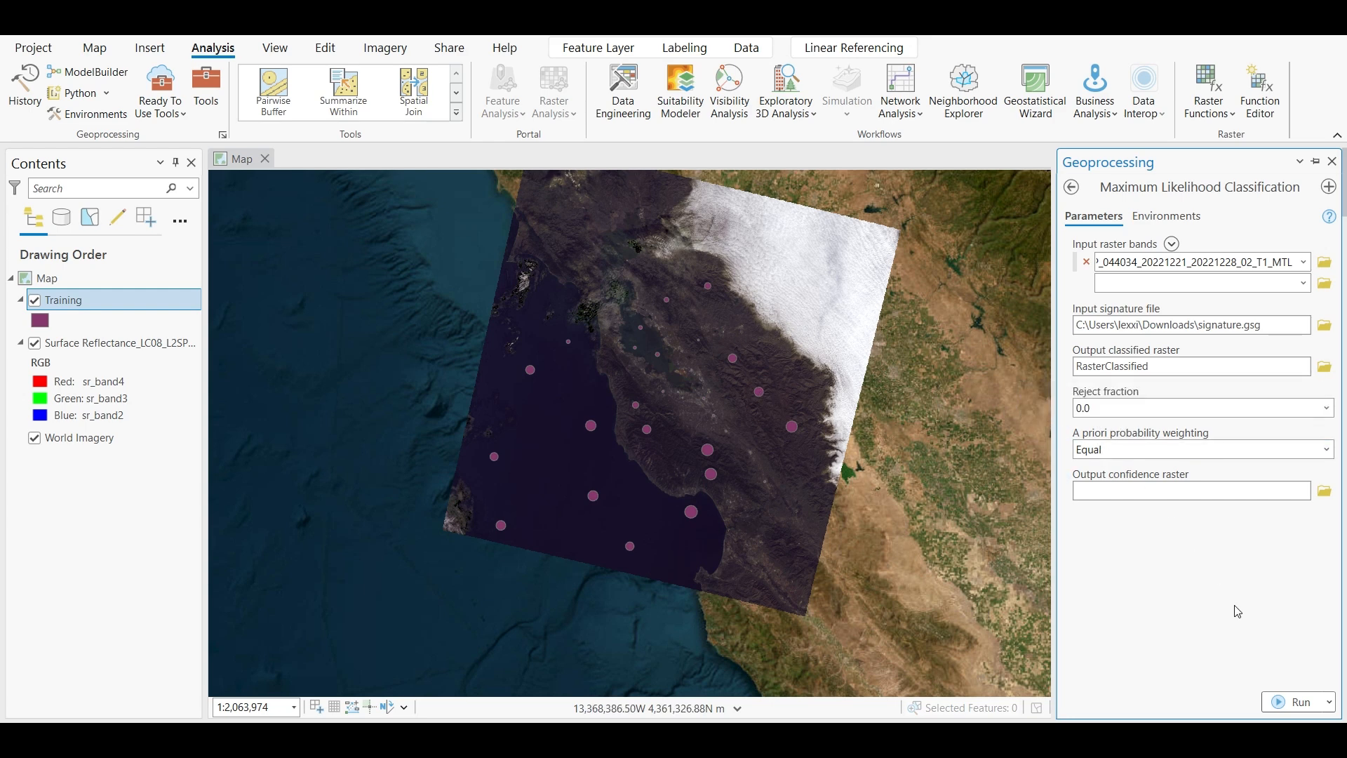
{"action": "left_click", "coordinate": [1293, 703]}
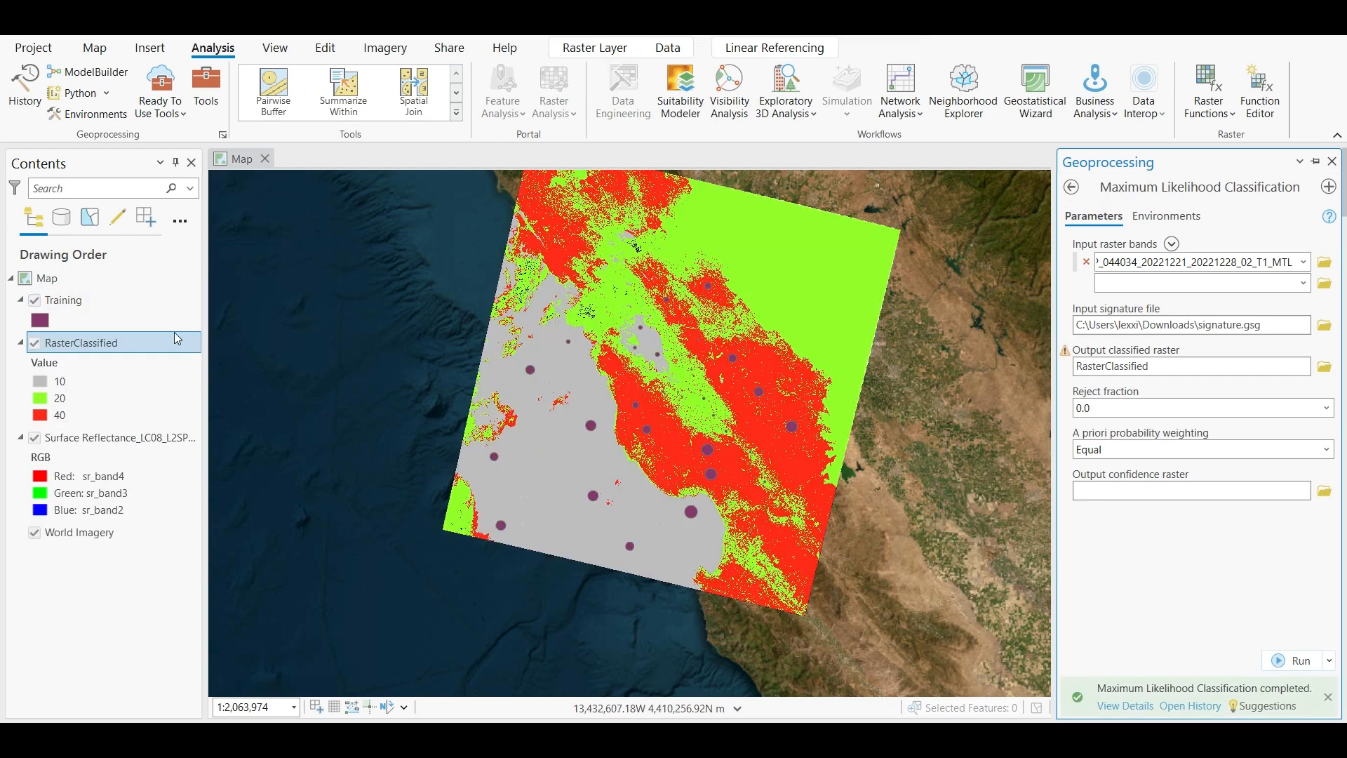
Hide the Training layer and inspect the classified raster up close around the coastline and offshore patches
{"action": "left_click", "coordinate": [34, 299]}
{"action": "left_click_drag", "start_coordinate": [802, 433], "coordinate": [814, 484]}
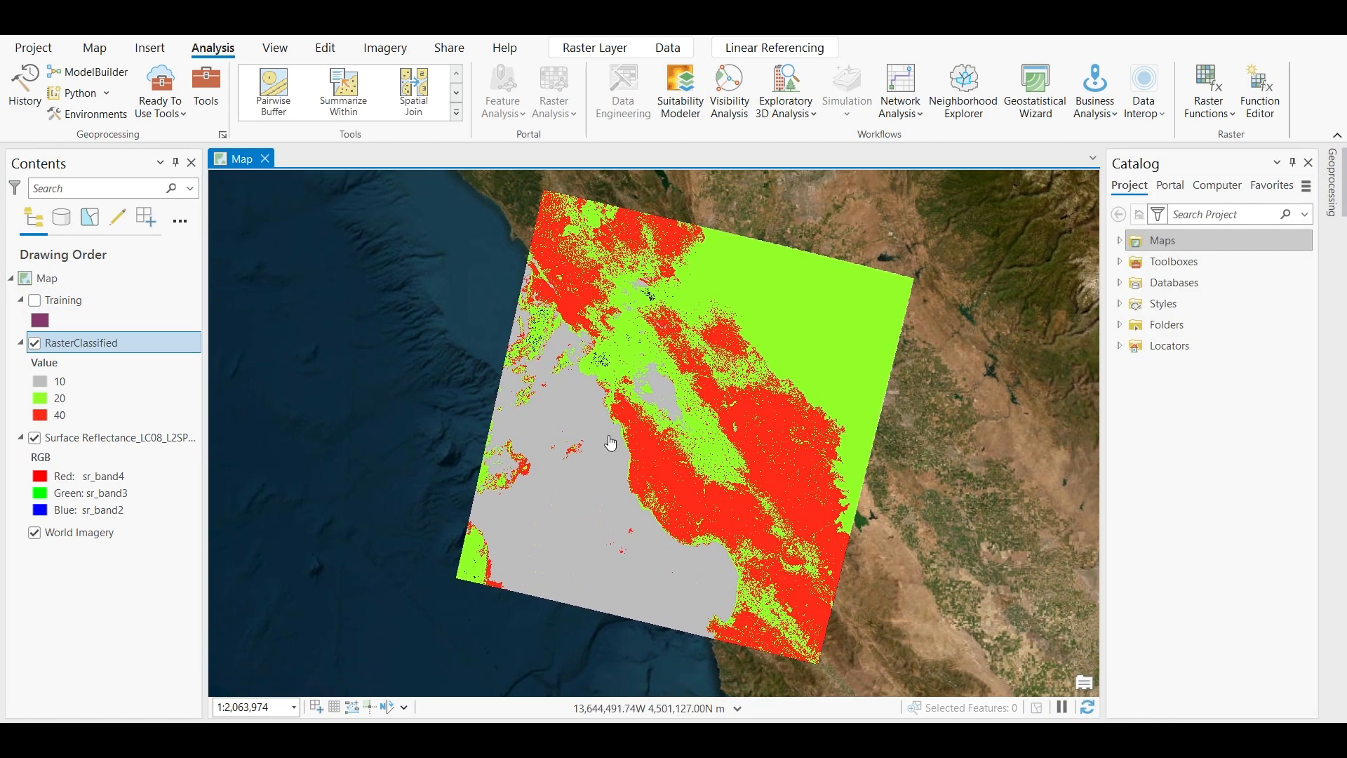
{"action": "scroll", "coordinate": [684, 504], "scroll_direction": "up", "scroll_amount": 2}
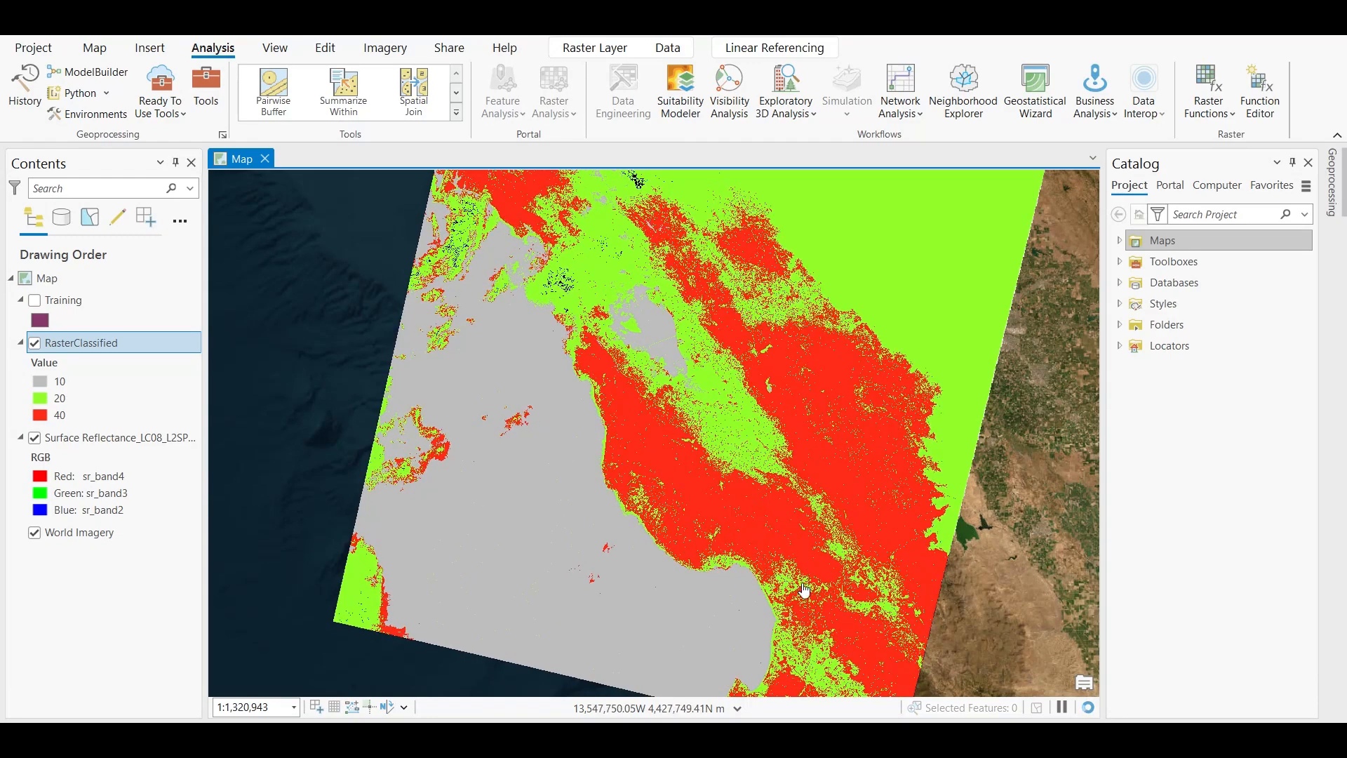
{"action": "left_click_drag", "start_coordinate": [805, 589], "coordinate": [763, 509]}
{"action": "scroll", "coordinate": [512, 334], "scroll_direction": "up", "scroll_amount": 2}
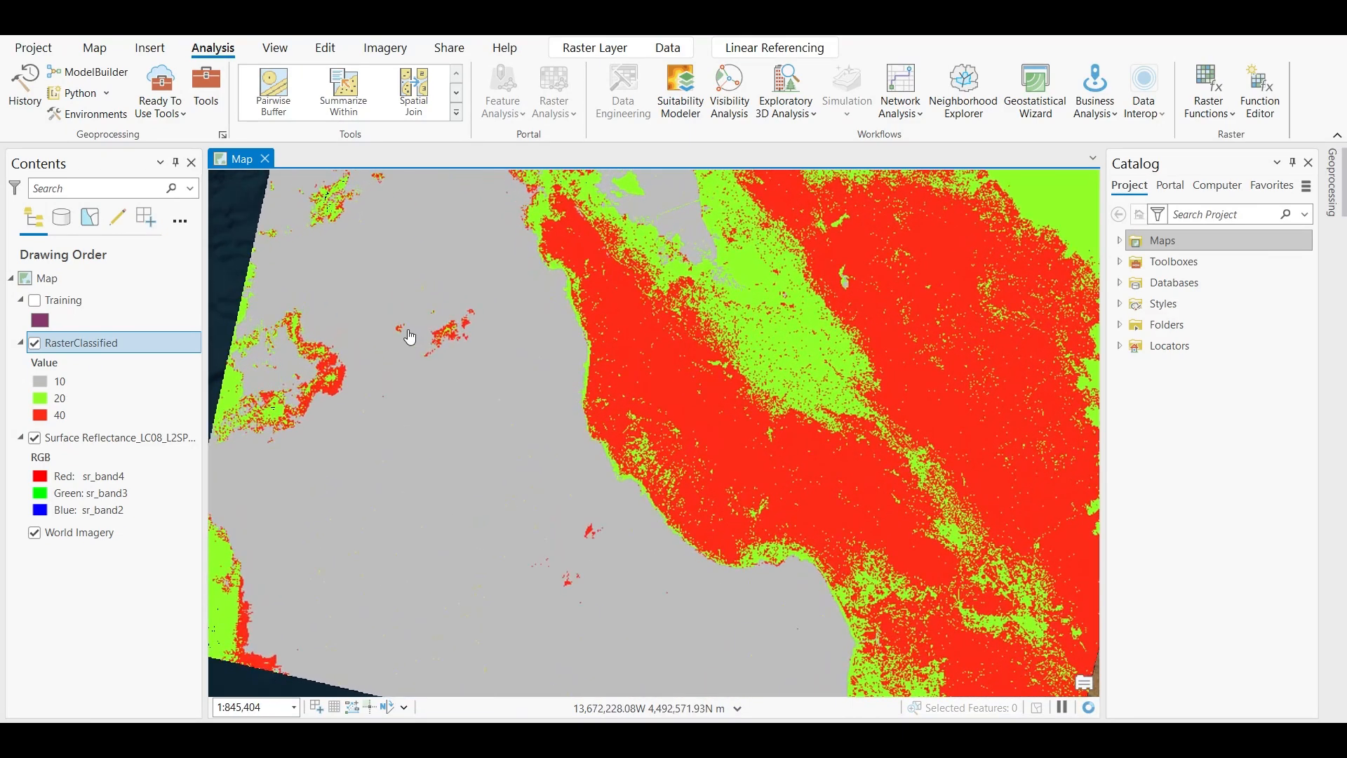
{"action": "scroll", "coordinate": [419, 438], "scroll_direction": "up", "scroll_amount": 2}
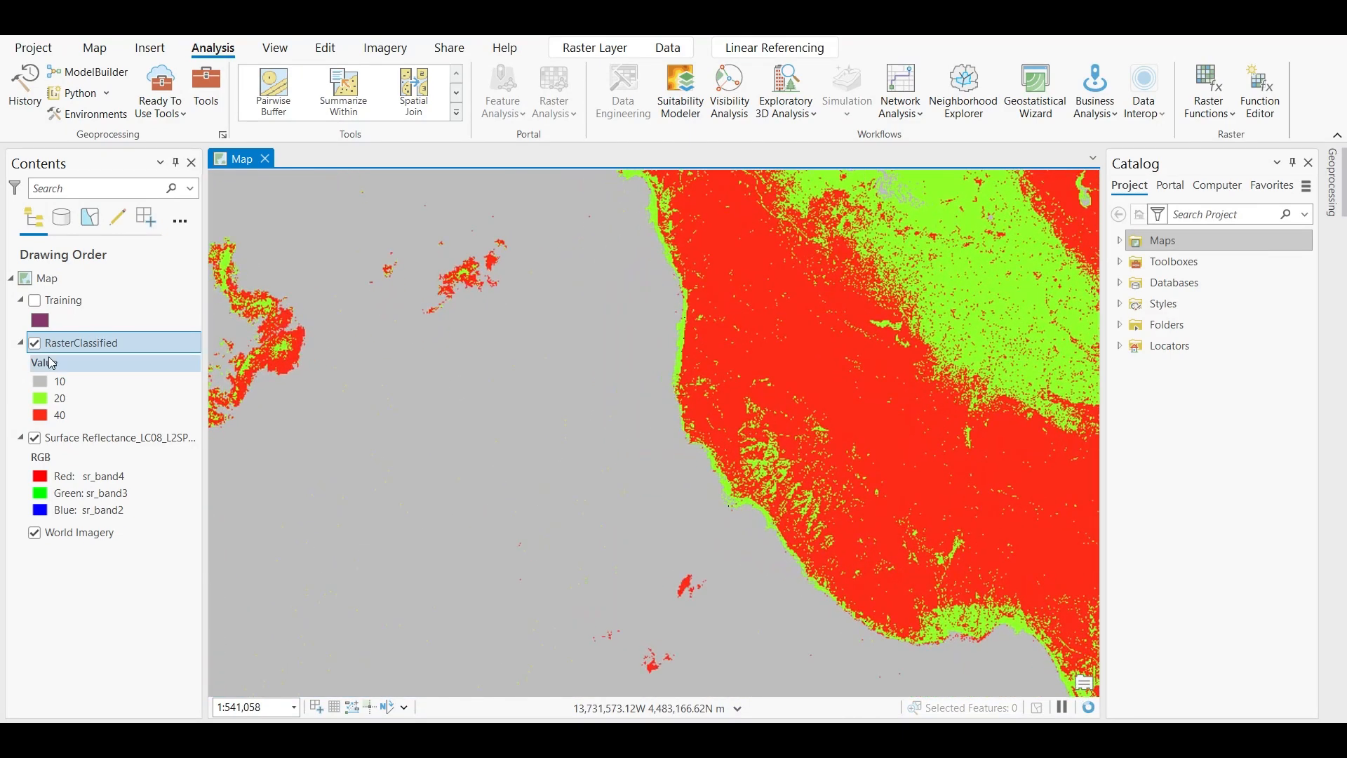
Compare the classes with the Surface Reflectance image beneath by hiding and reshowing RasterClassified over the coast and the inland area
{"action": "left_click", "coordinate": [34, 342]}
{"action": "left_click", "coordinate": [34, 343]}
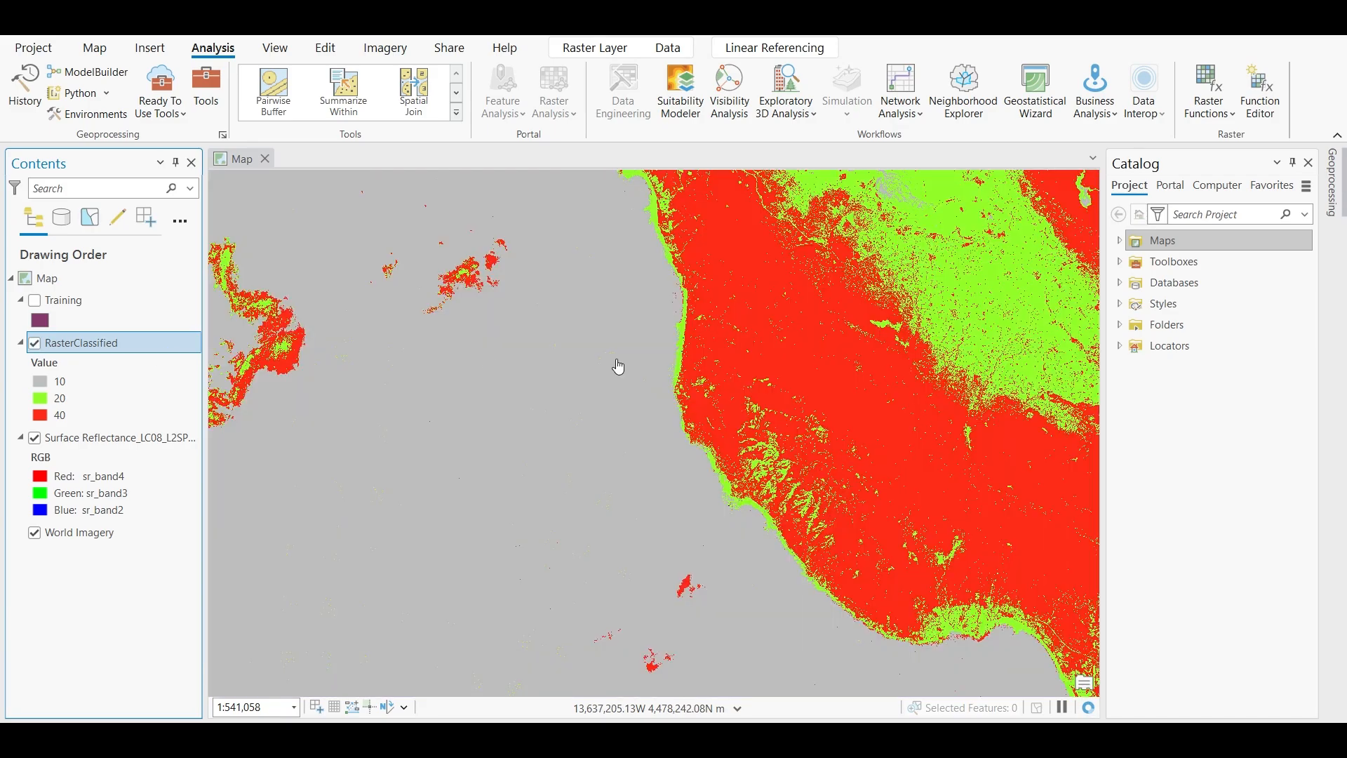
{"action": "left_click_drag", "start_coordinate": [618, 366], "coordinate": [162, 361]}
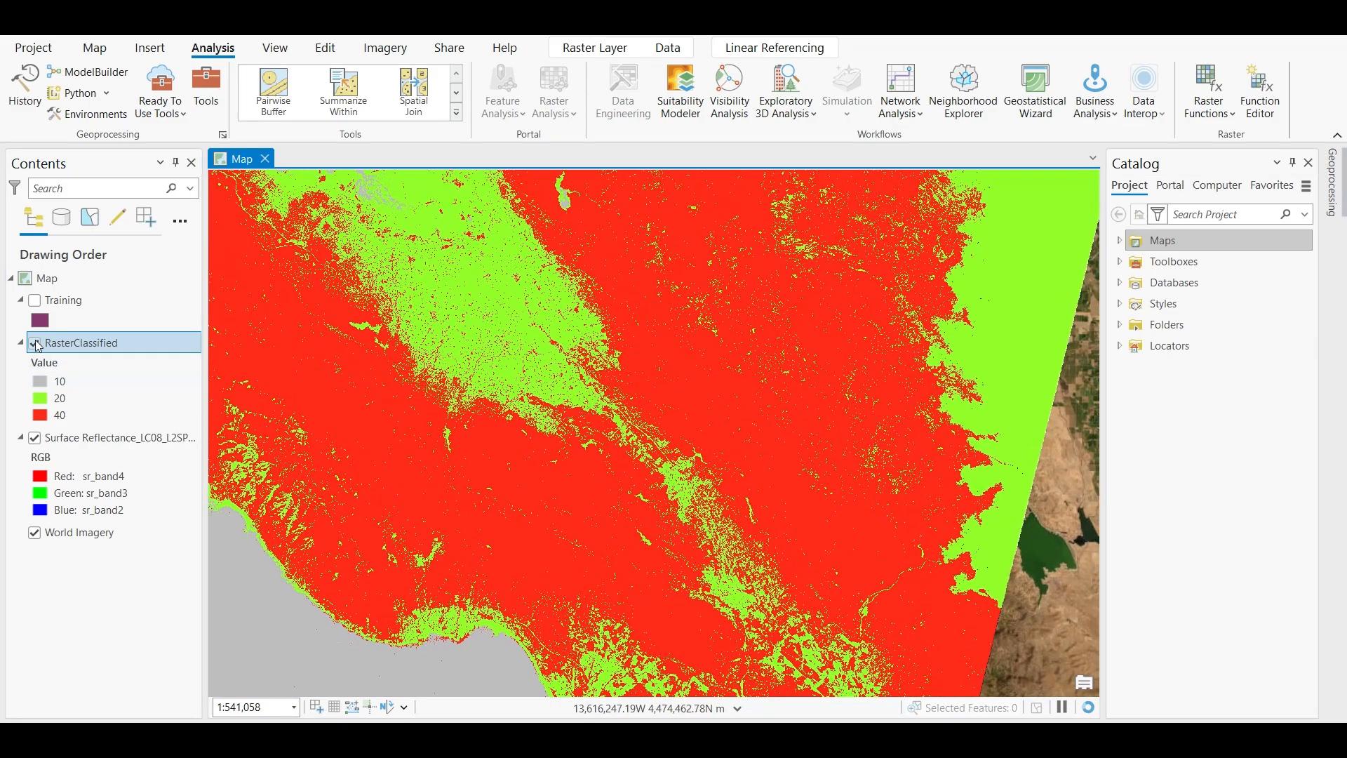
{"action": "left_click", "coordinate": [33, 343]}
{"action": "left_click", "coordinate": [34, 343]}
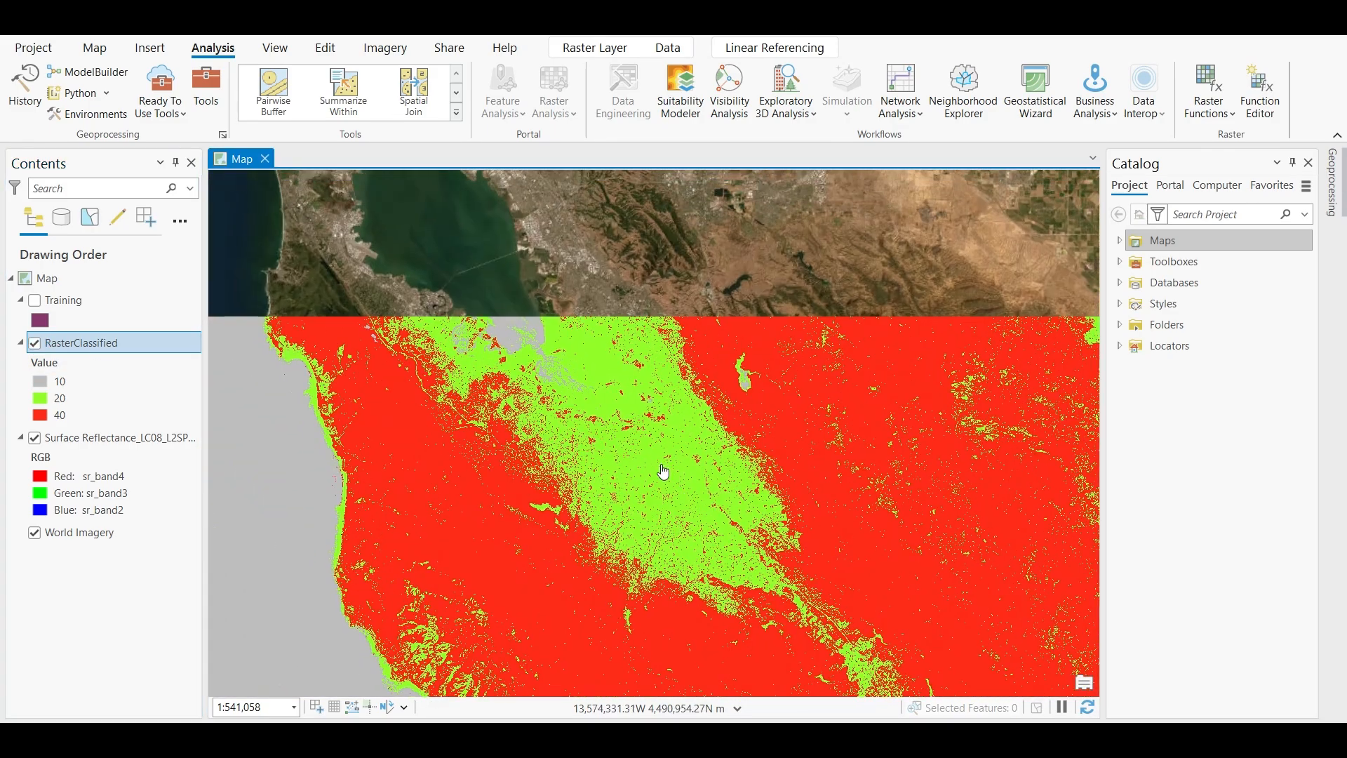